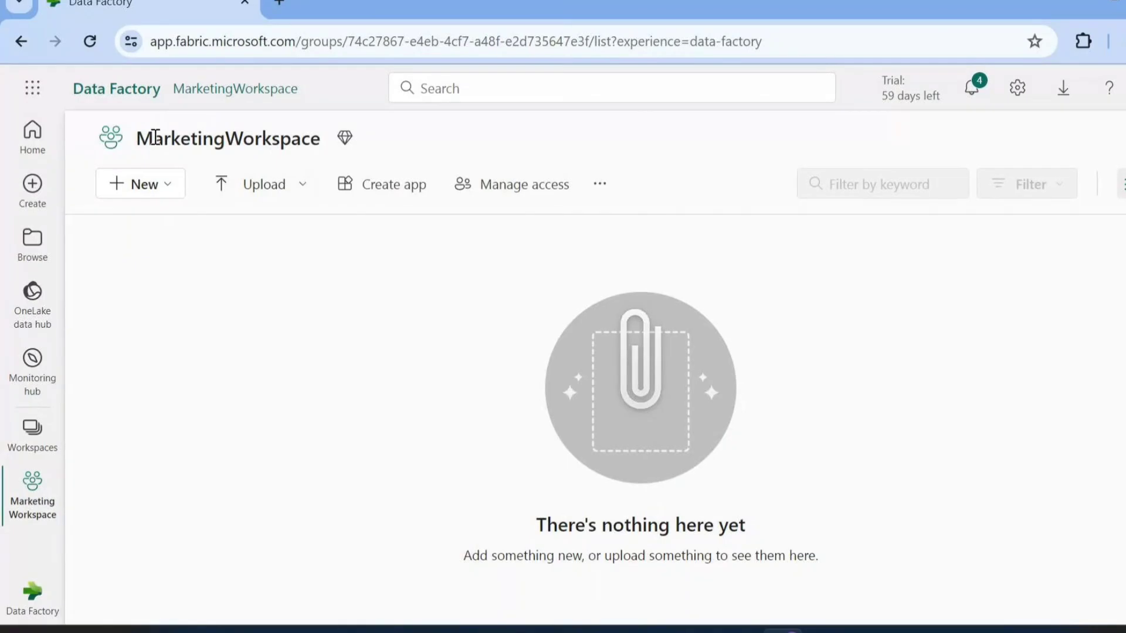
left_click_drag(154, 139, 297, 145)
left_click(292, 337)
left_click(161, 186)
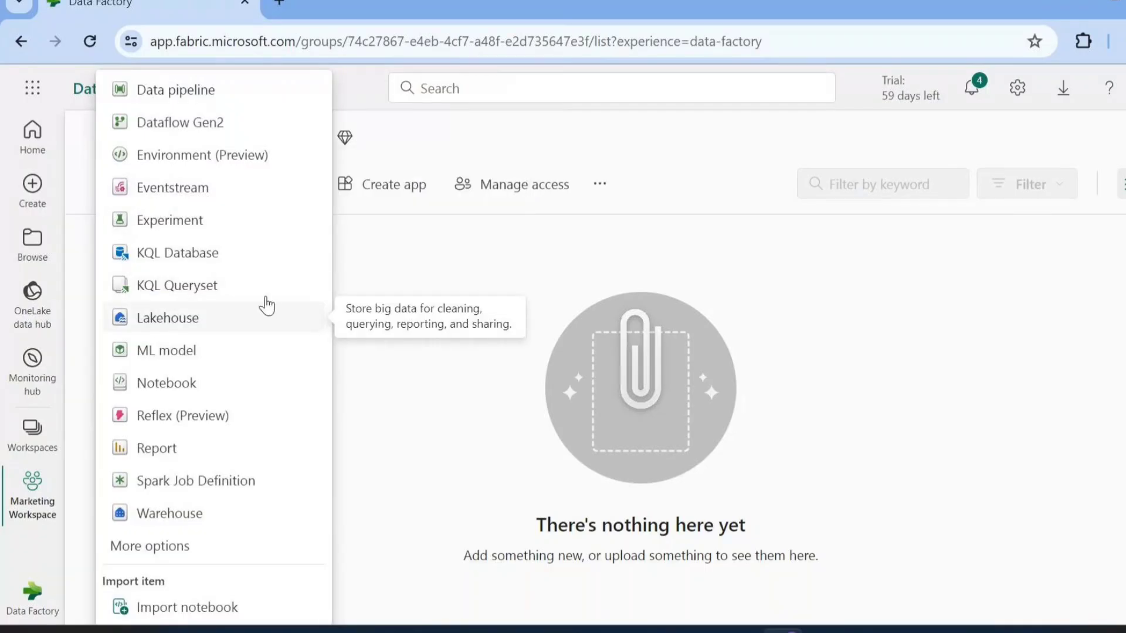
left_click(584, 238)
left_click_drag(153, 138, 292, 127)
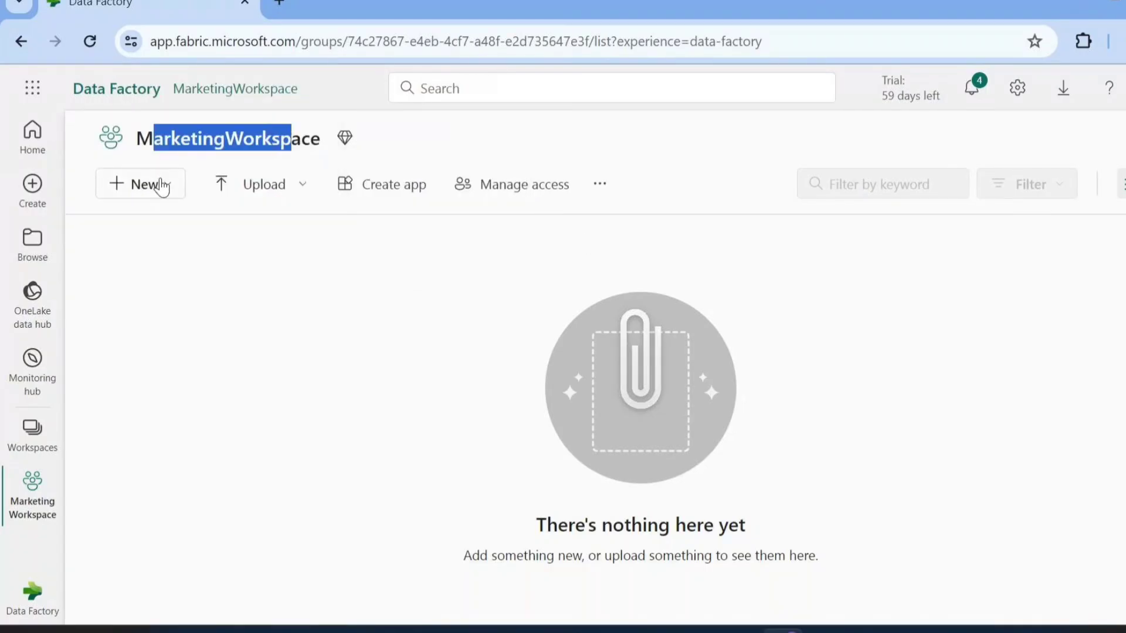
Create a new lakehouse named MarketingLakehouse001 in MarketingWorkspace
left_click(157, 186)
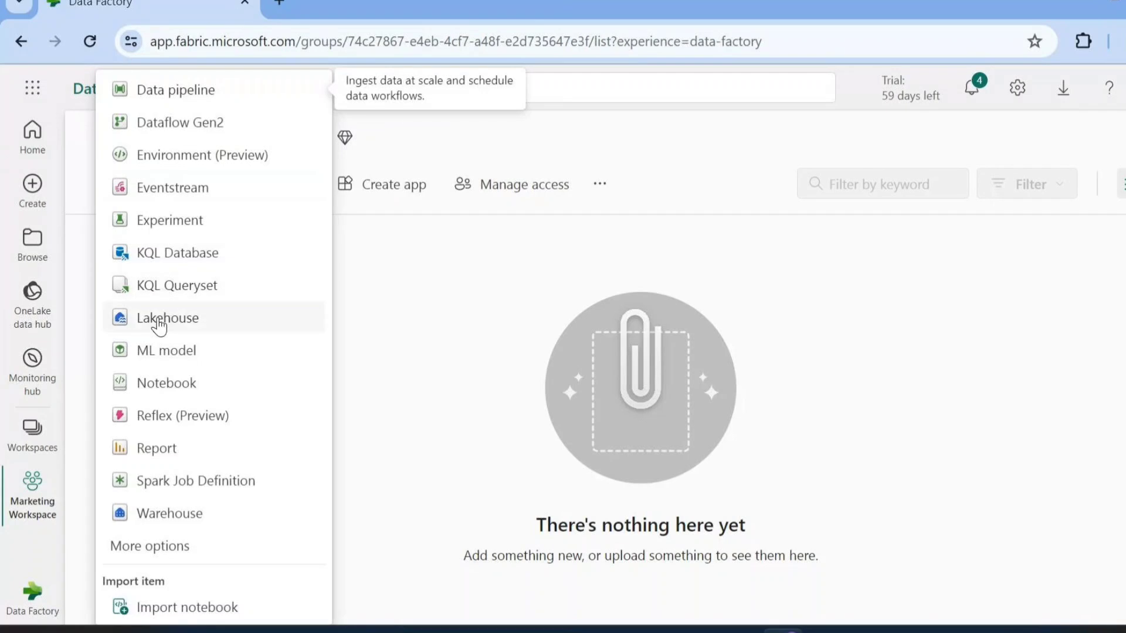
left_click(473, 319)
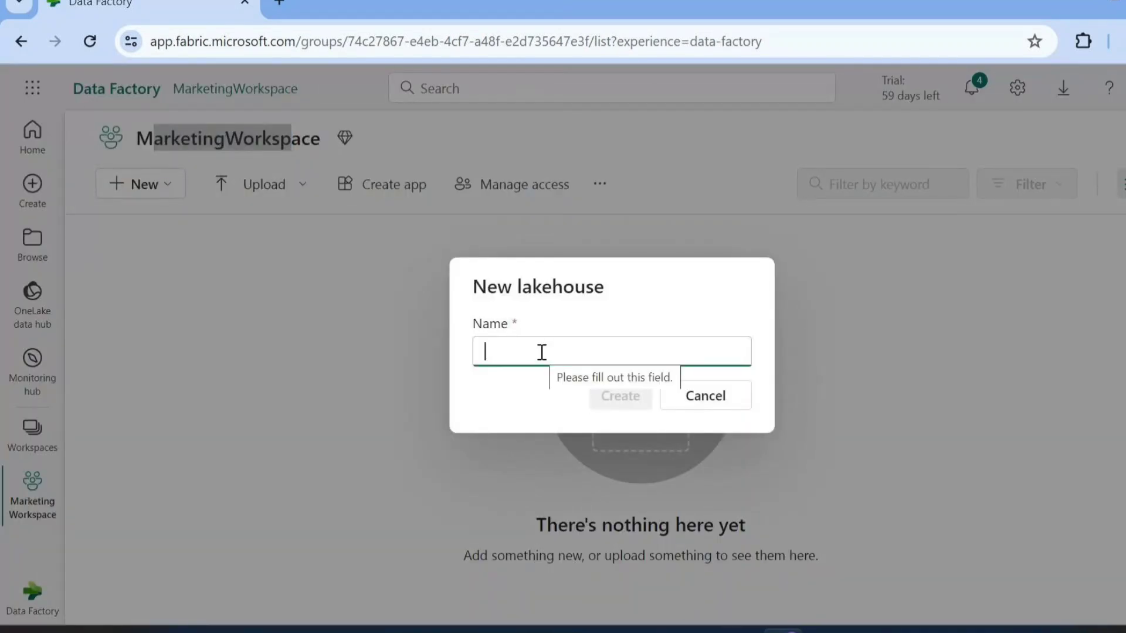
type("MarketingL")
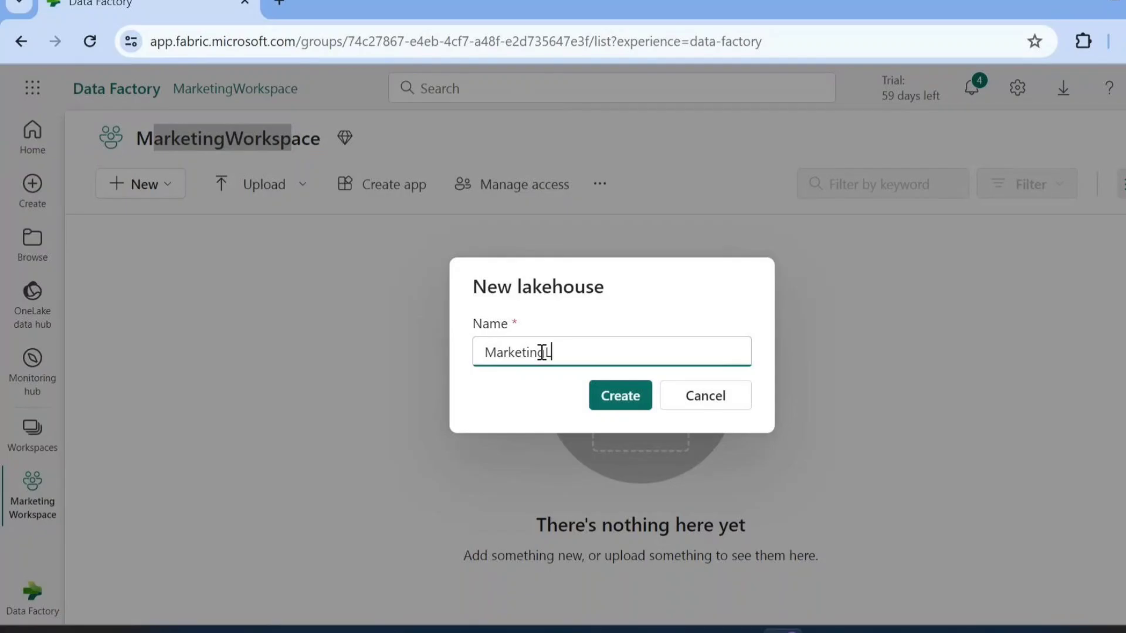
type("akehouse001")
left_click(616, 395)
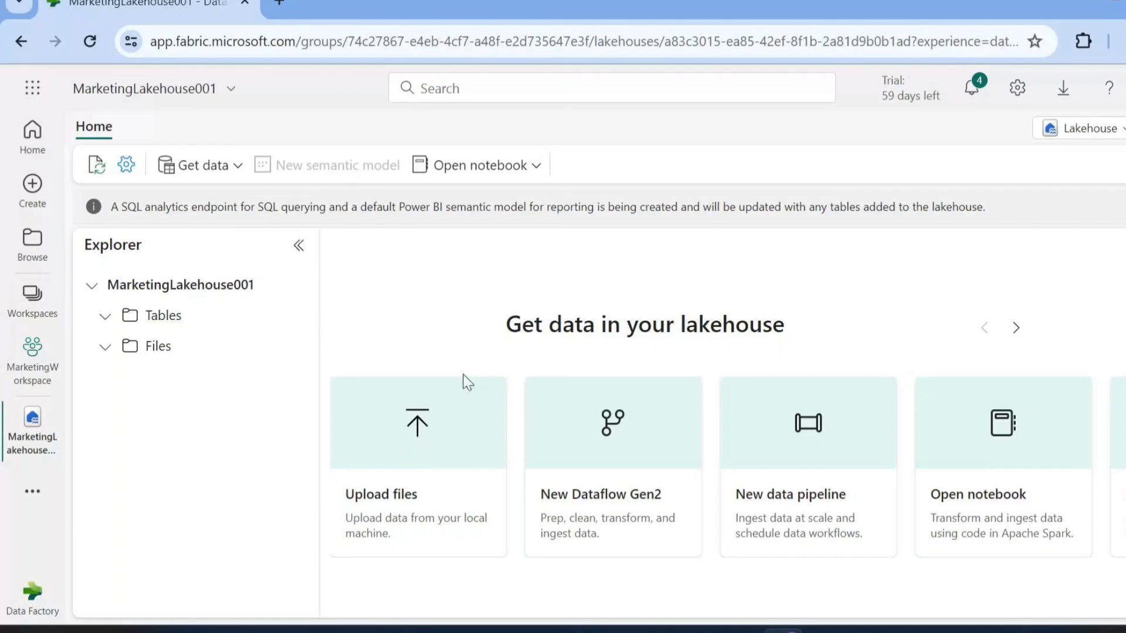
Return to MarketingWorkspace and examine the types and lineage of the items created with MarketingLakehouse001
left_click(32, 362)
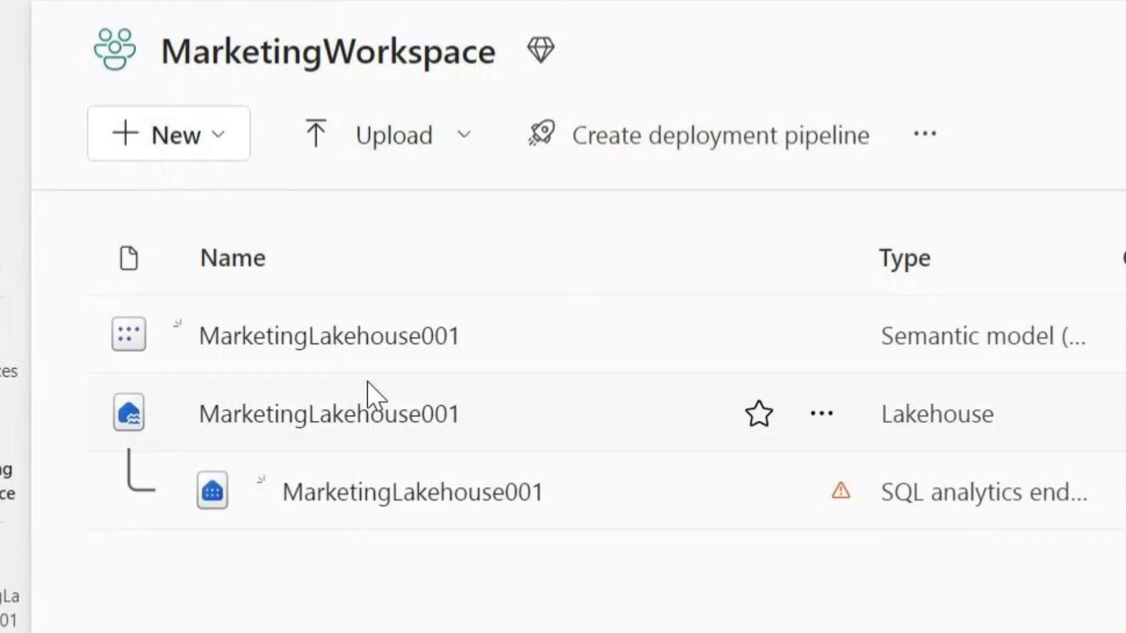
double_click(965, 338)
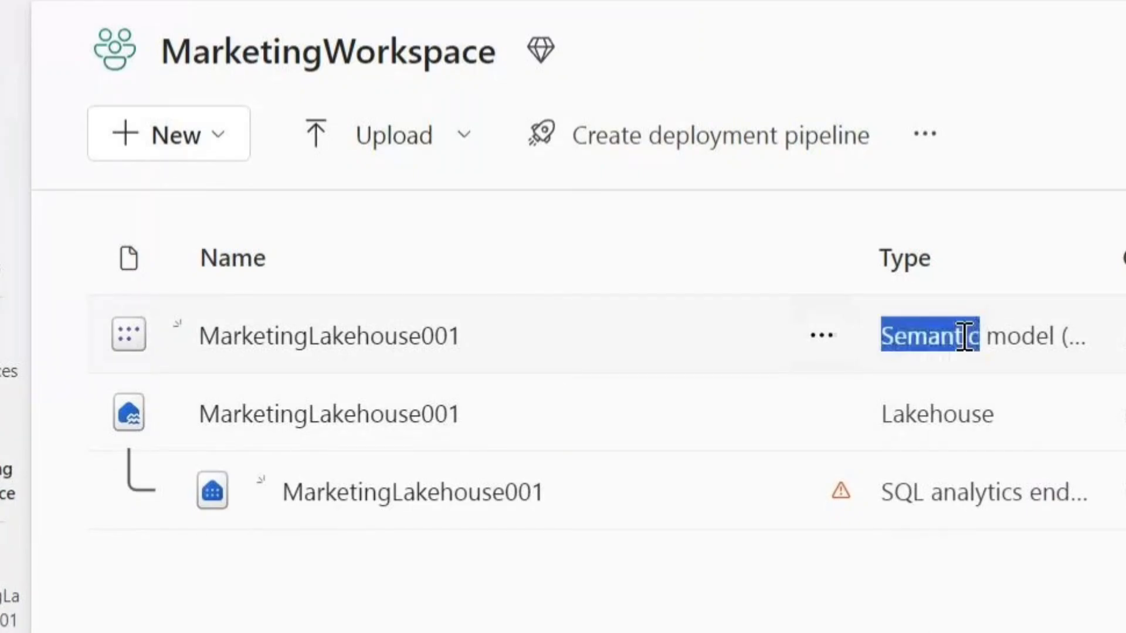
double_click(936, 417)
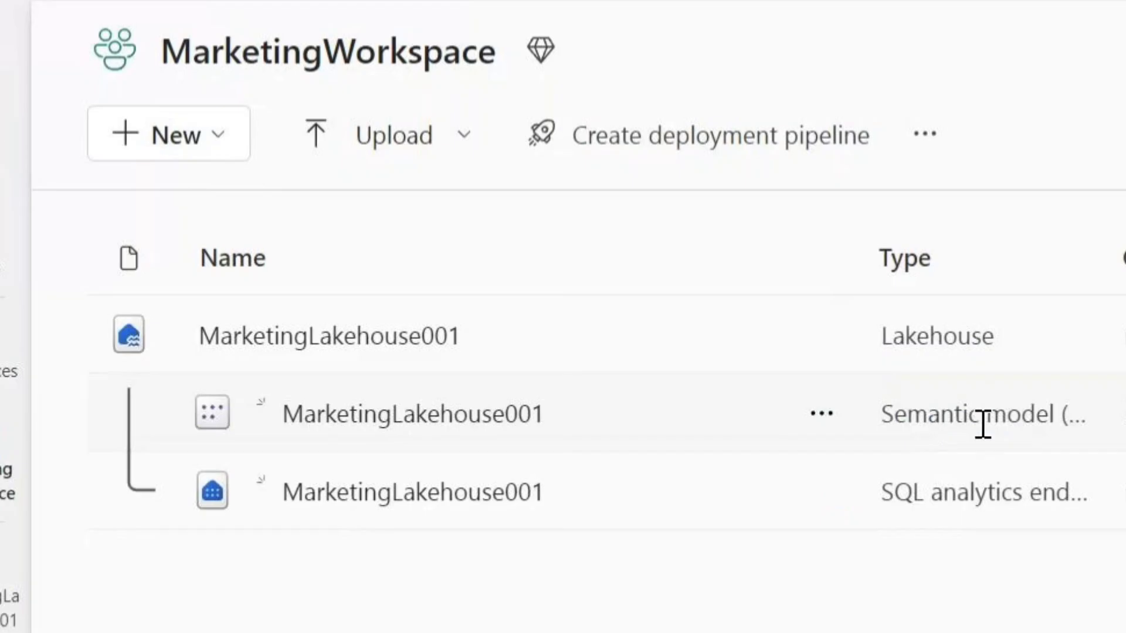
triple_click(942, 494)
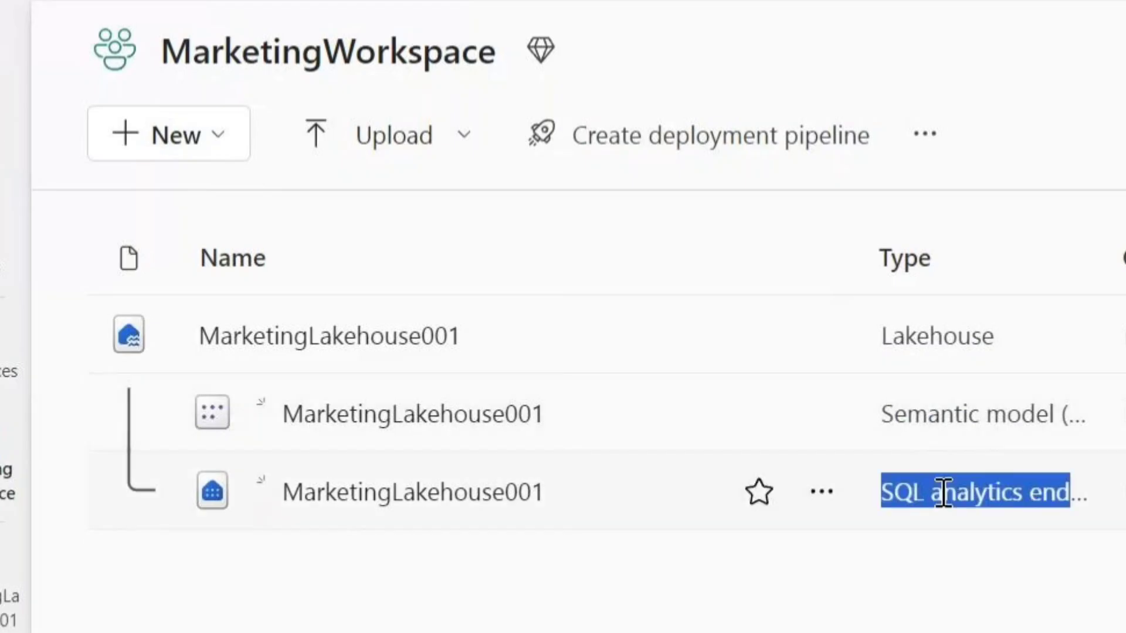
left_click(945, 610)
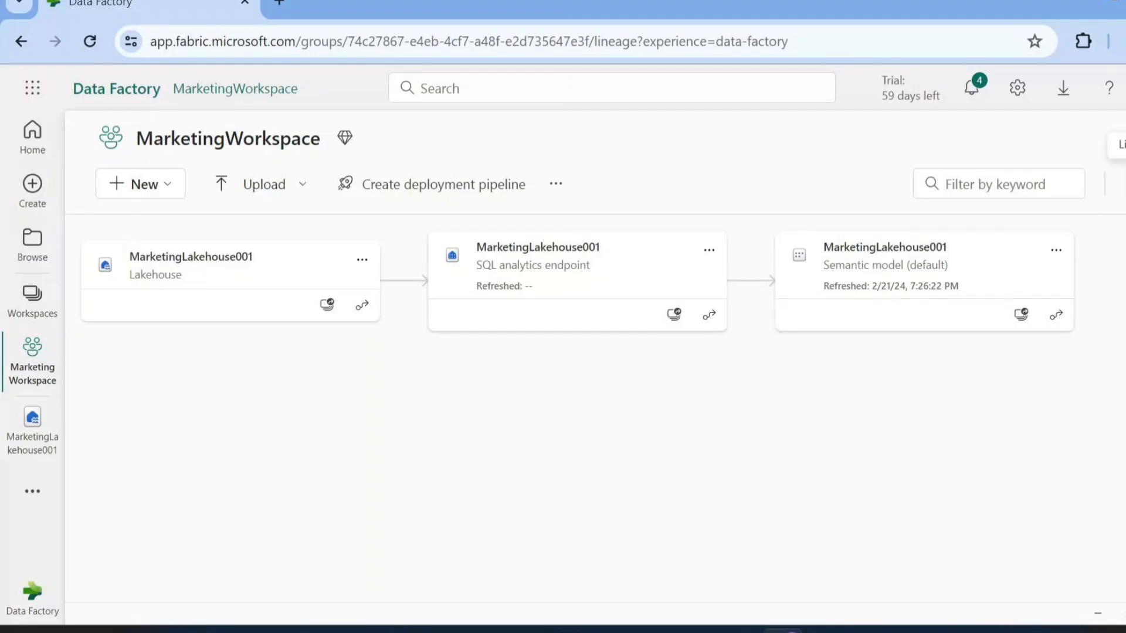
left_click(1125, 184)
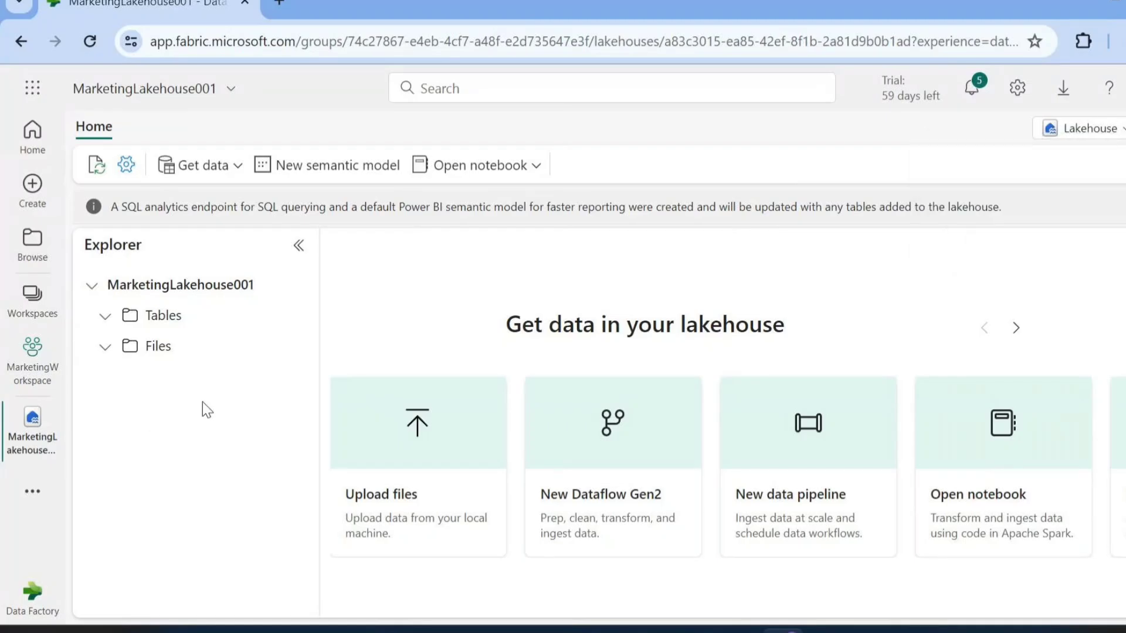
Create the nested subfolder path global\india\landing\creditdata under Files in MarketingLakehouse001
mouse_move(296, 354)
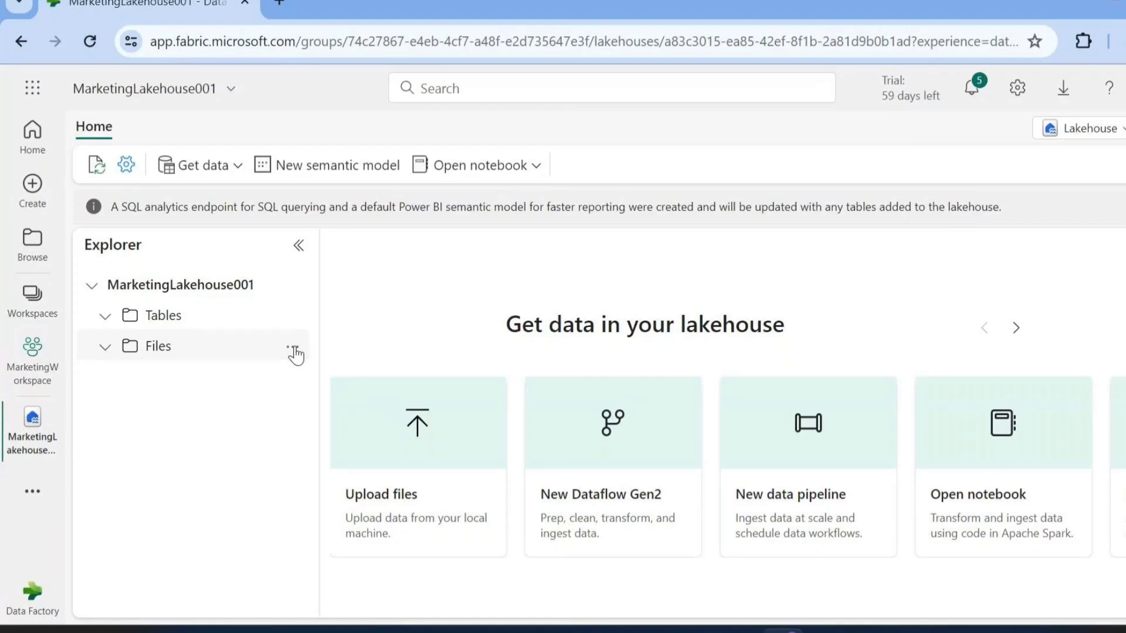
left_click(293, 349)
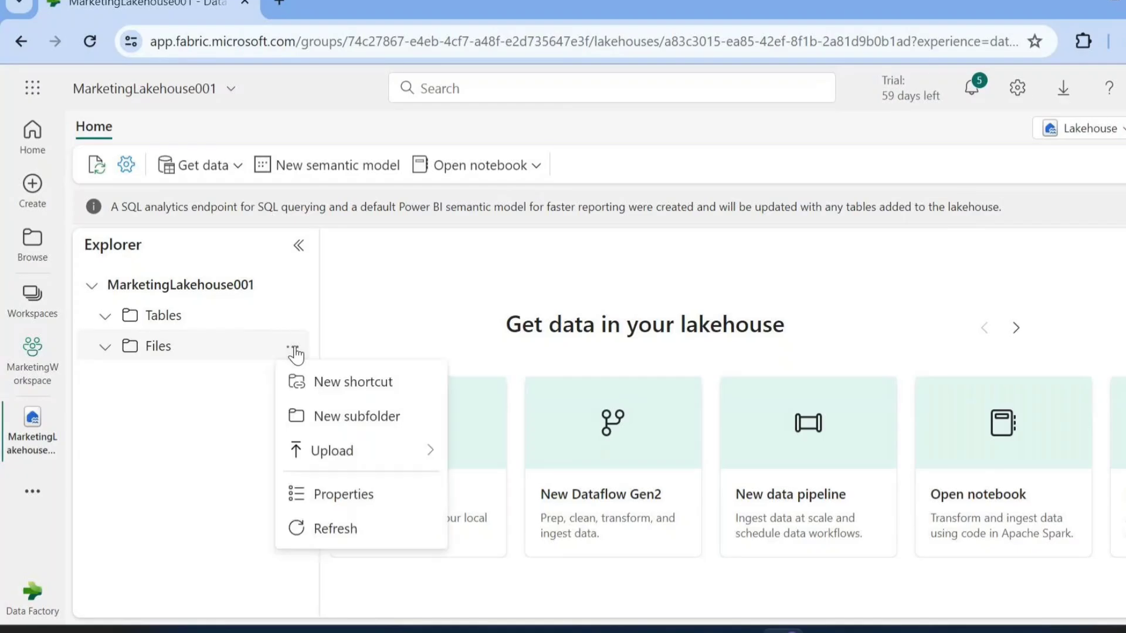
left_click(352, 411)
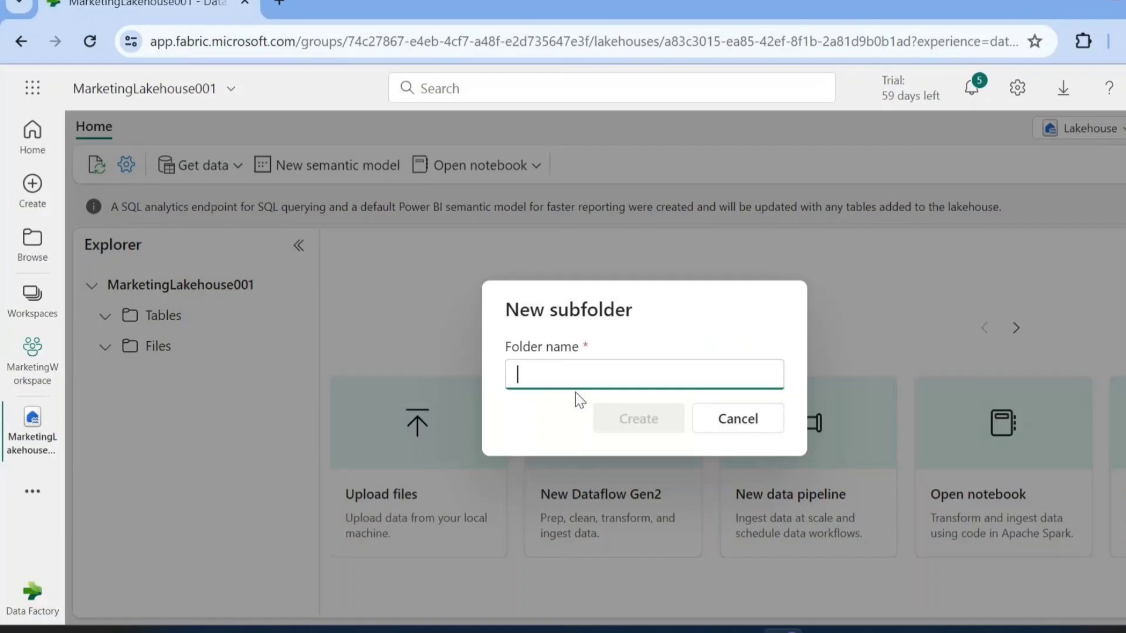
type("global\\")
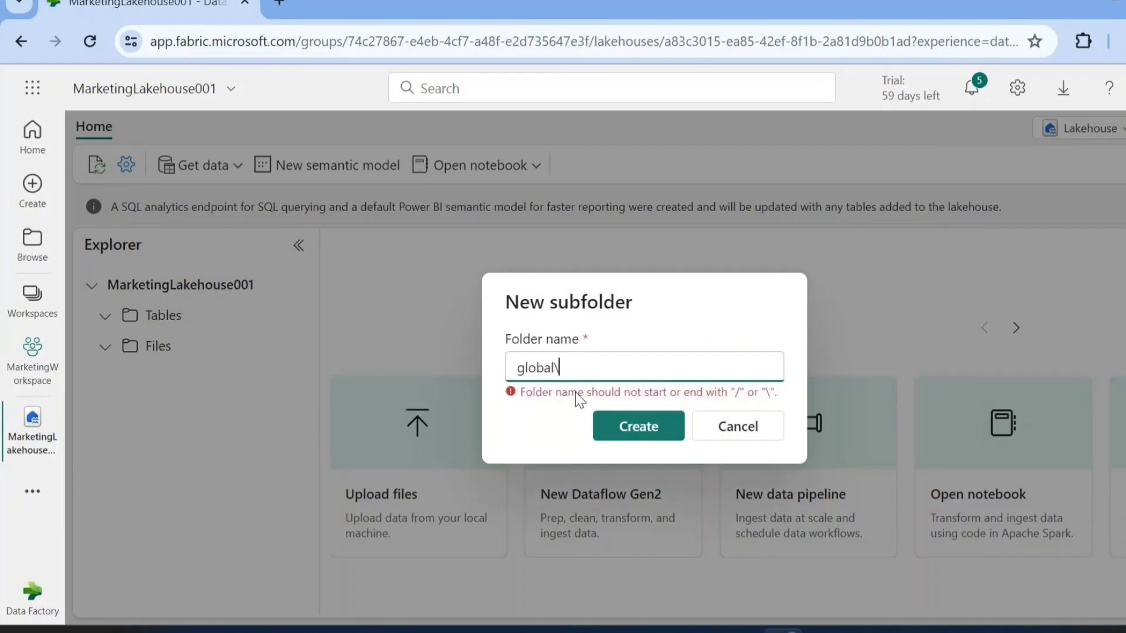
type("india\\")
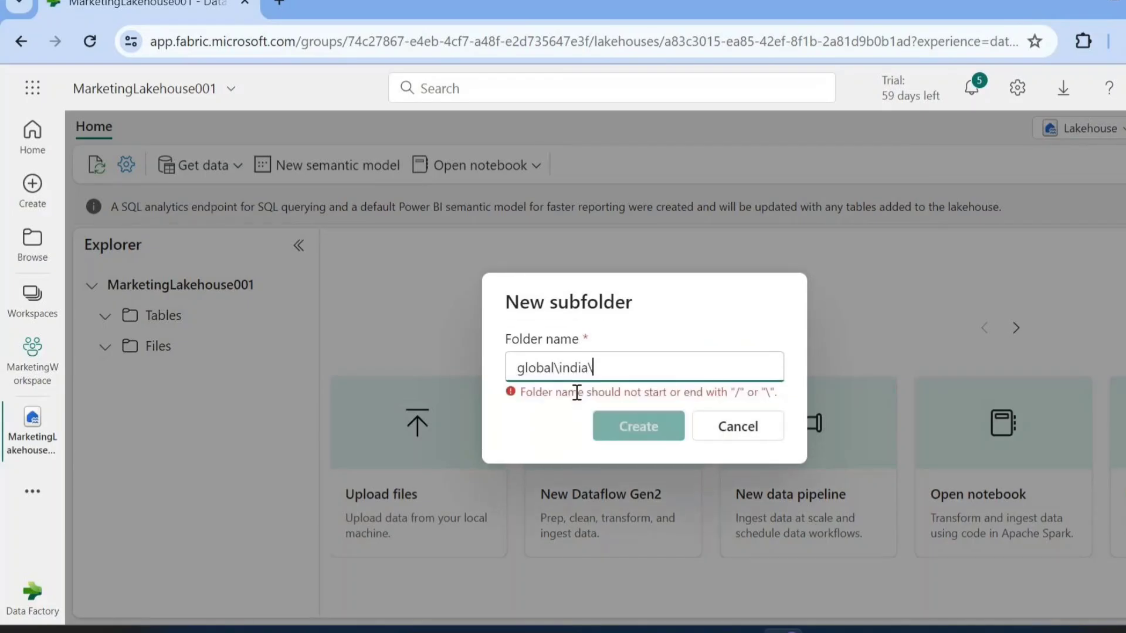
type("landing\\")
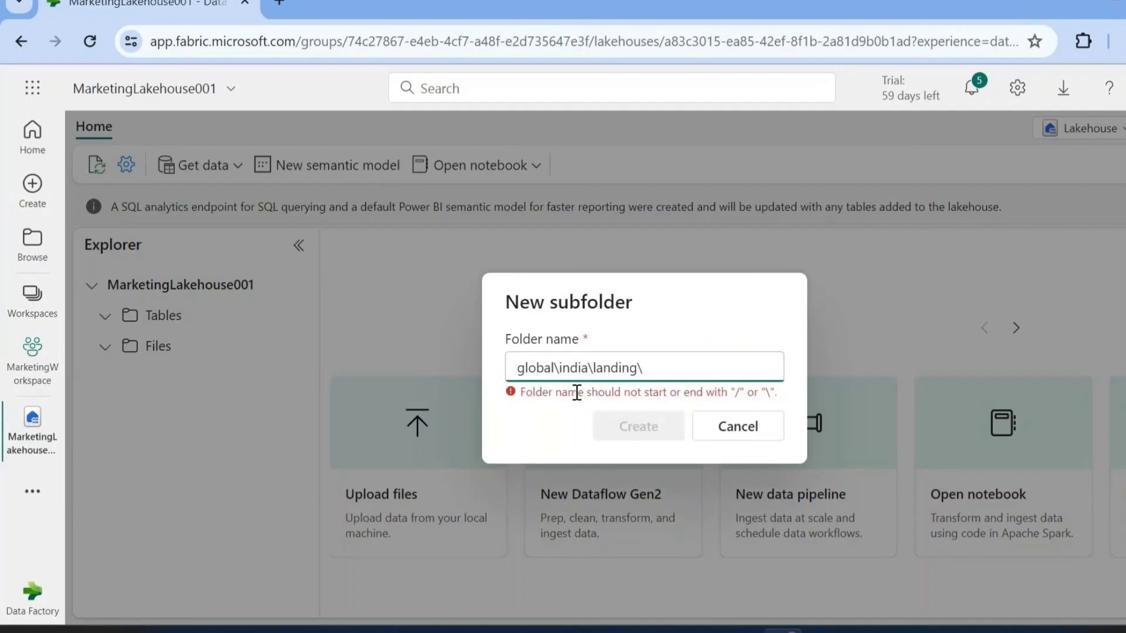
type("creditdata")
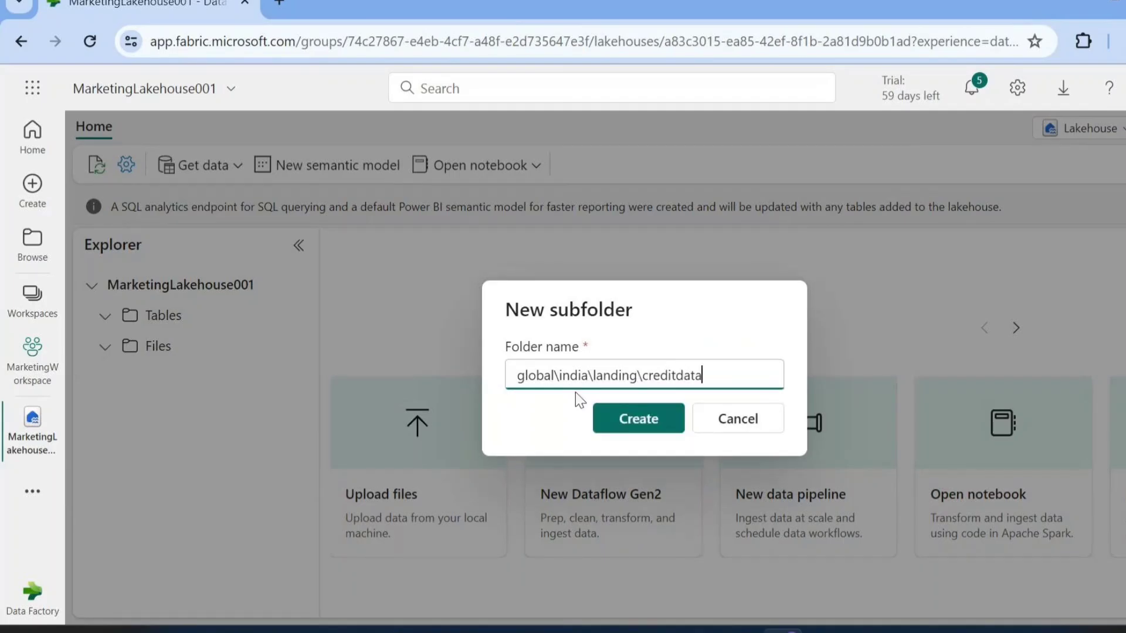
left_click(640, 419)
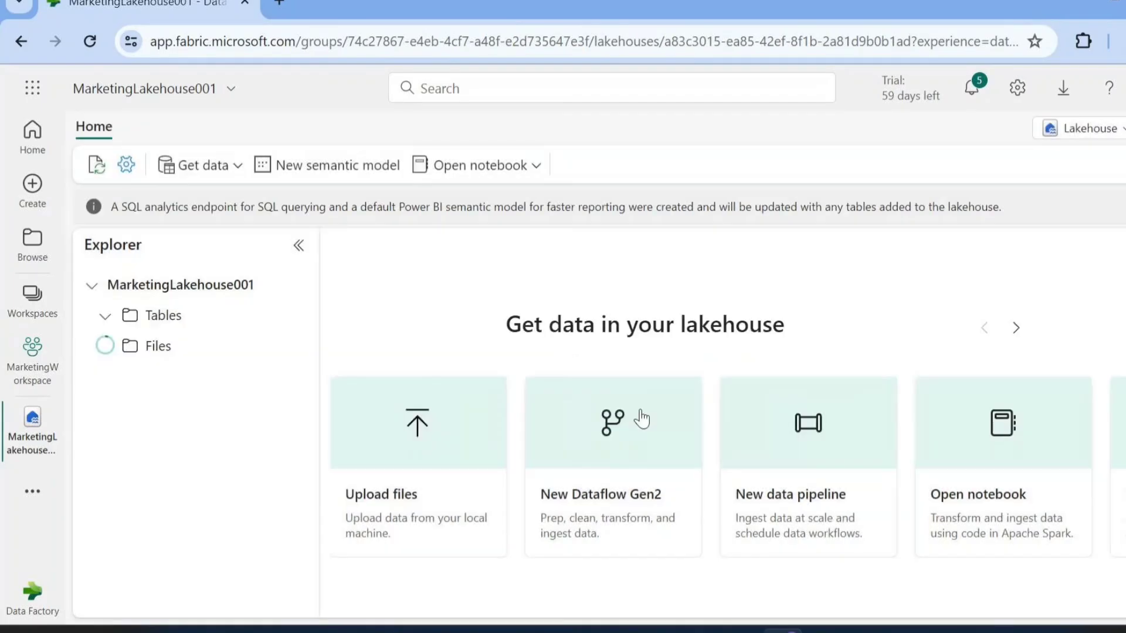
Expand the global, india and landing folders to check the nested structure, and collapse global again
left_click(118, 377)
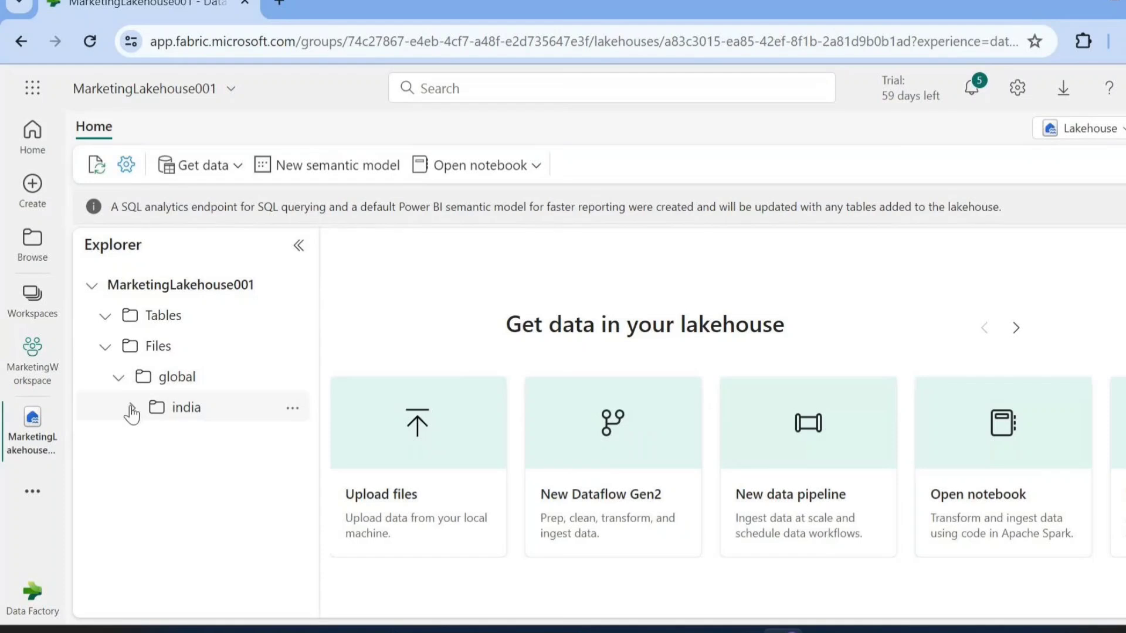
left_click(131, 408)
left_click(145, 439)
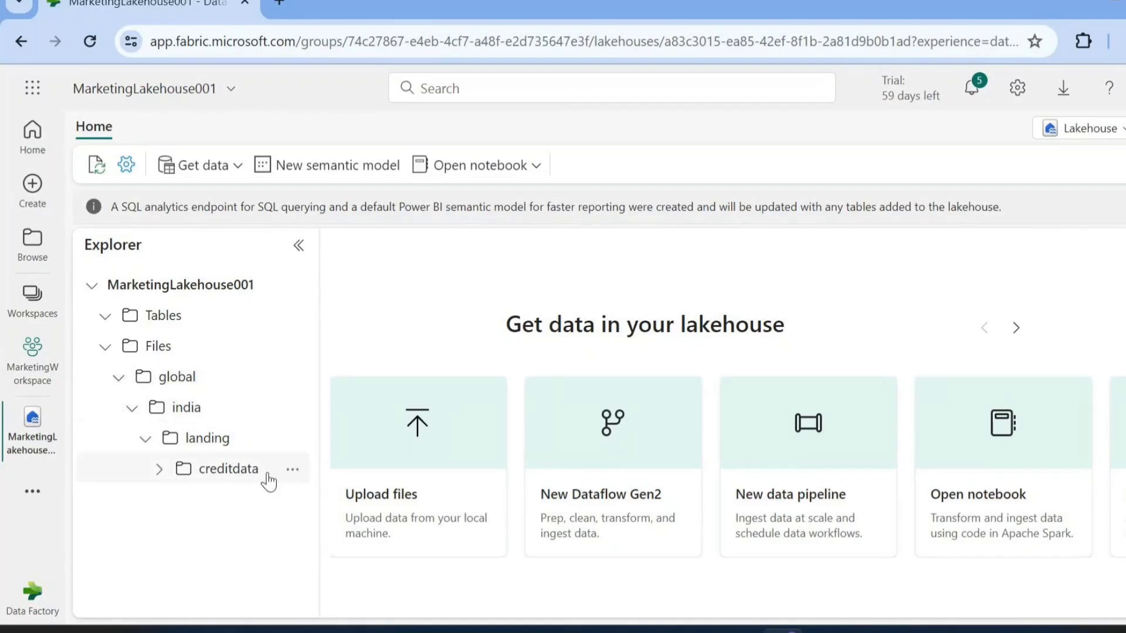
left_click(119, 377)
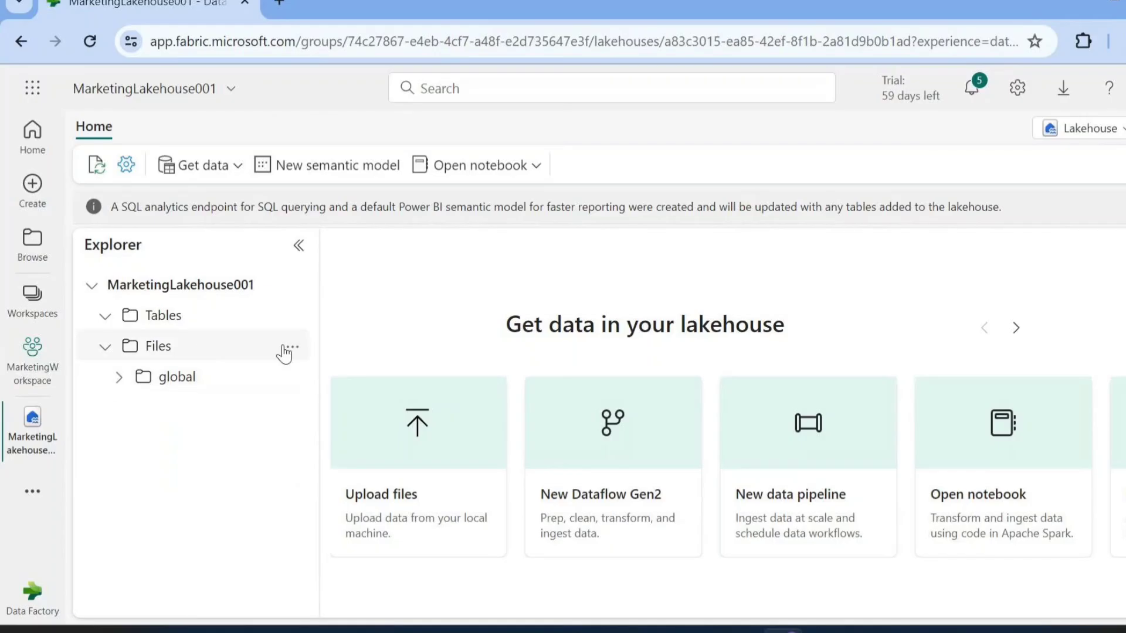
Create a subfolder named cloudpandith directly under Files
left_click(291, 349)
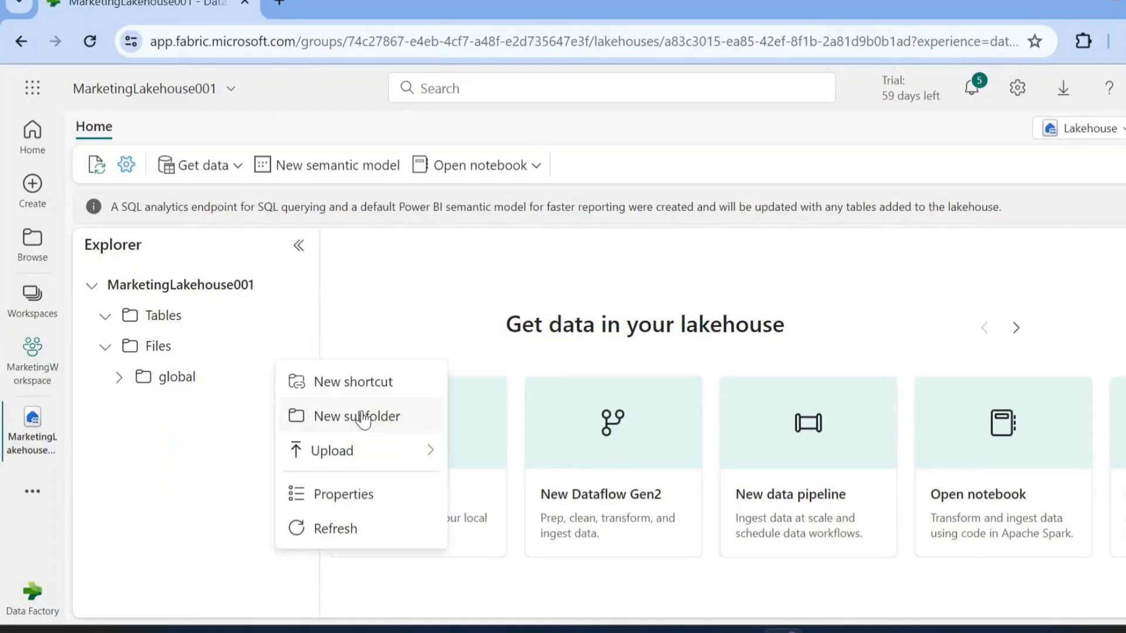
left_click(363, 417)
type("cloudpand")
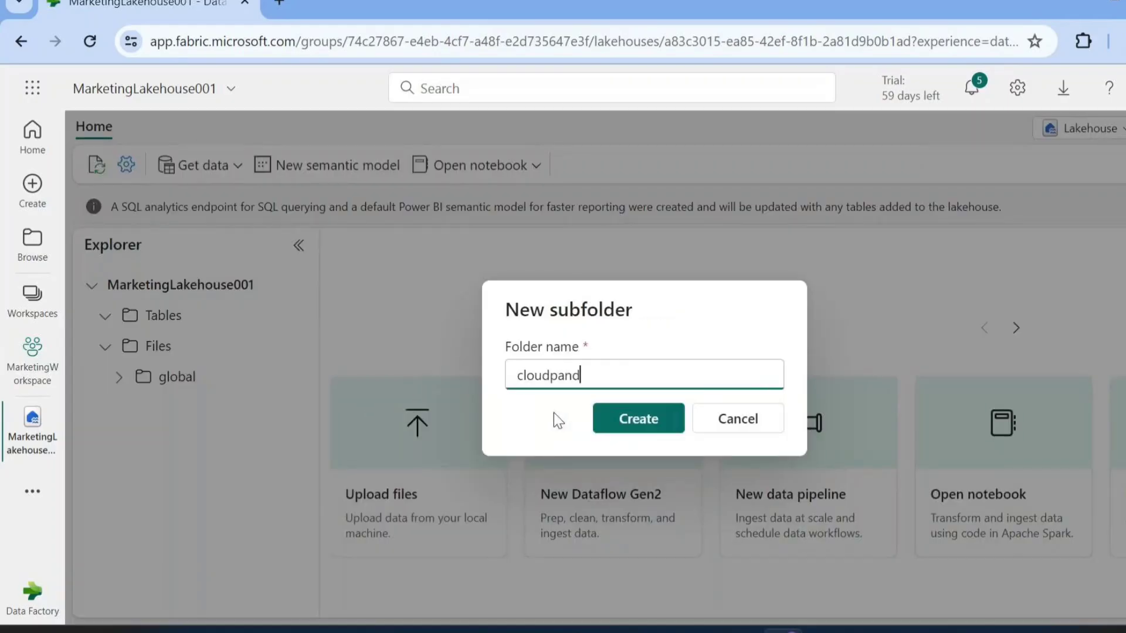
type("ith")
left_click(639, 417)
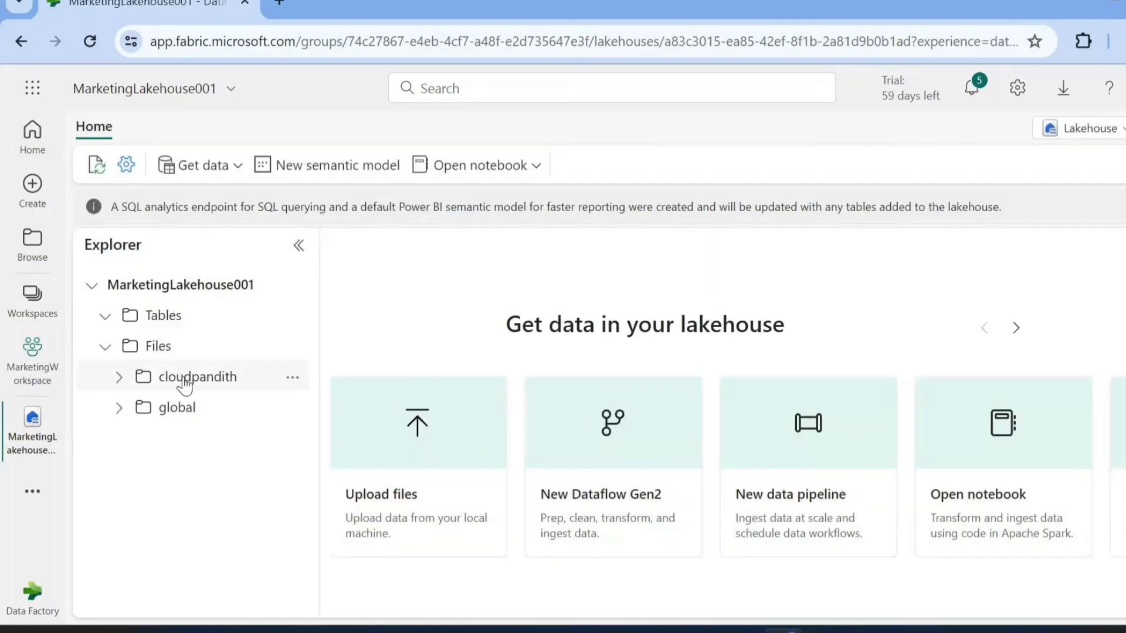
Check the contents of the global folder and create a subfolder named input inside cloudpandith
left_click(119, 407)
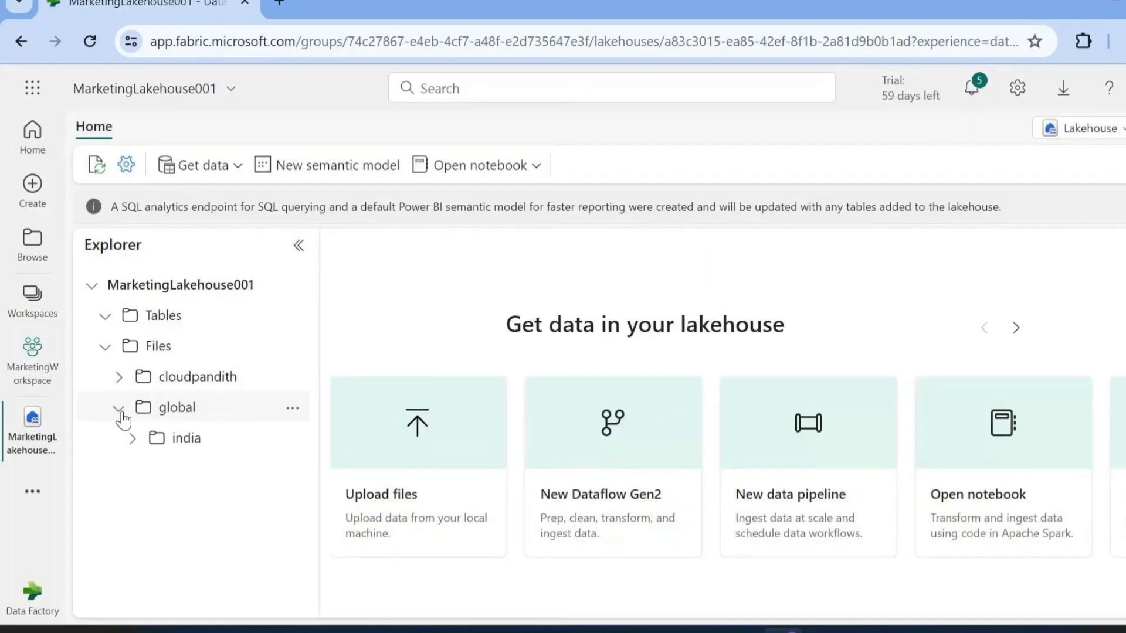
left_click(118, 409)
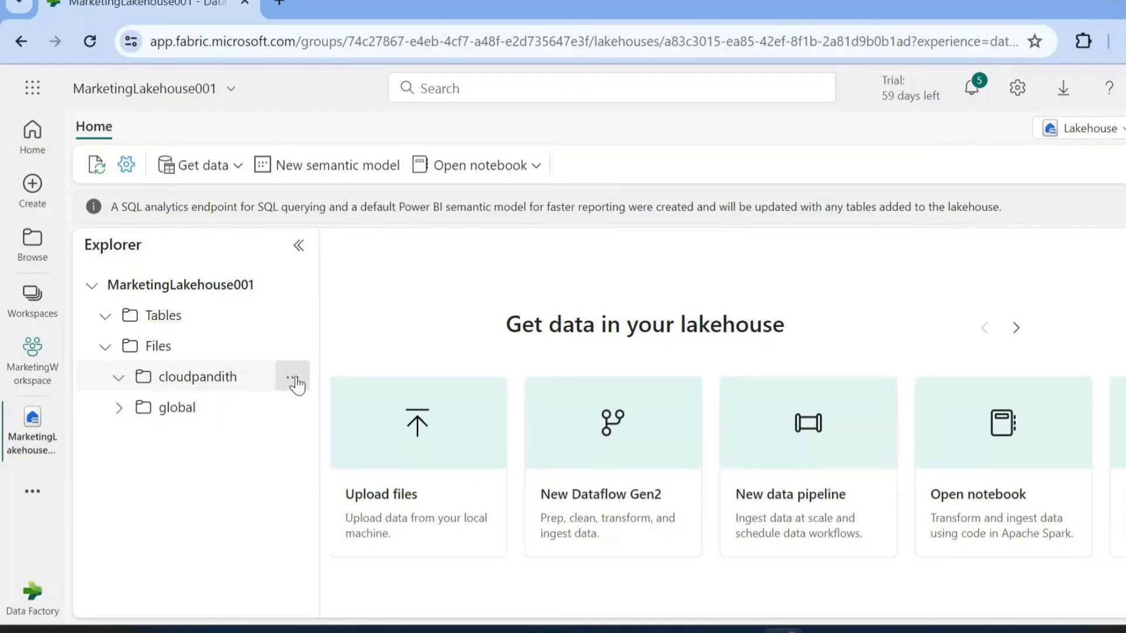
left_click(295, 381)
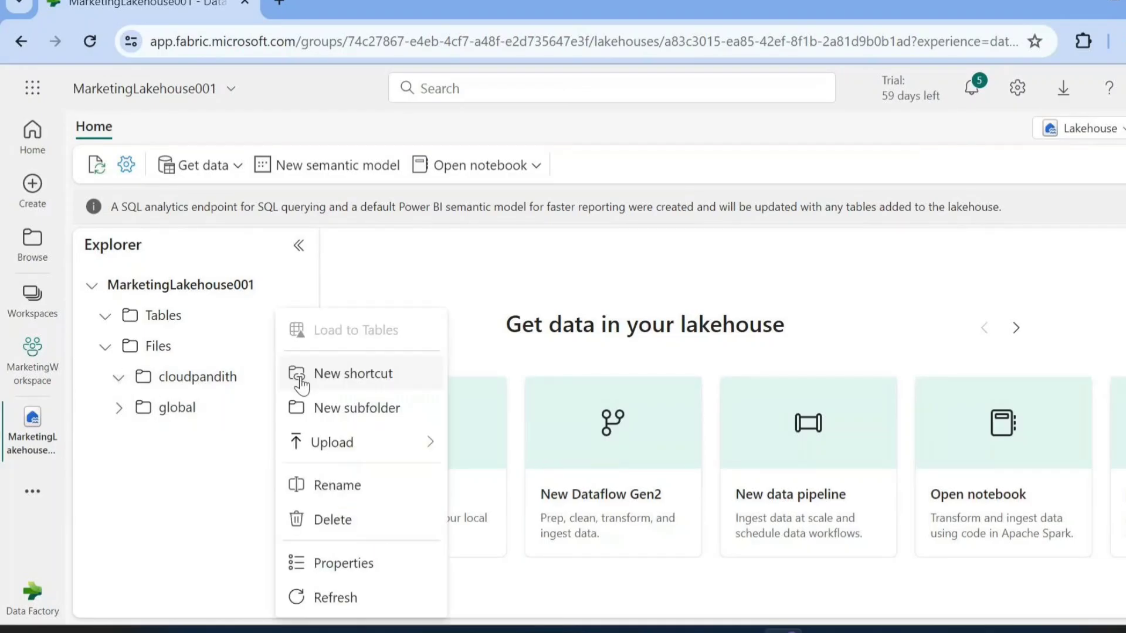
left_click(348, 408)
type("input")
key("Return")
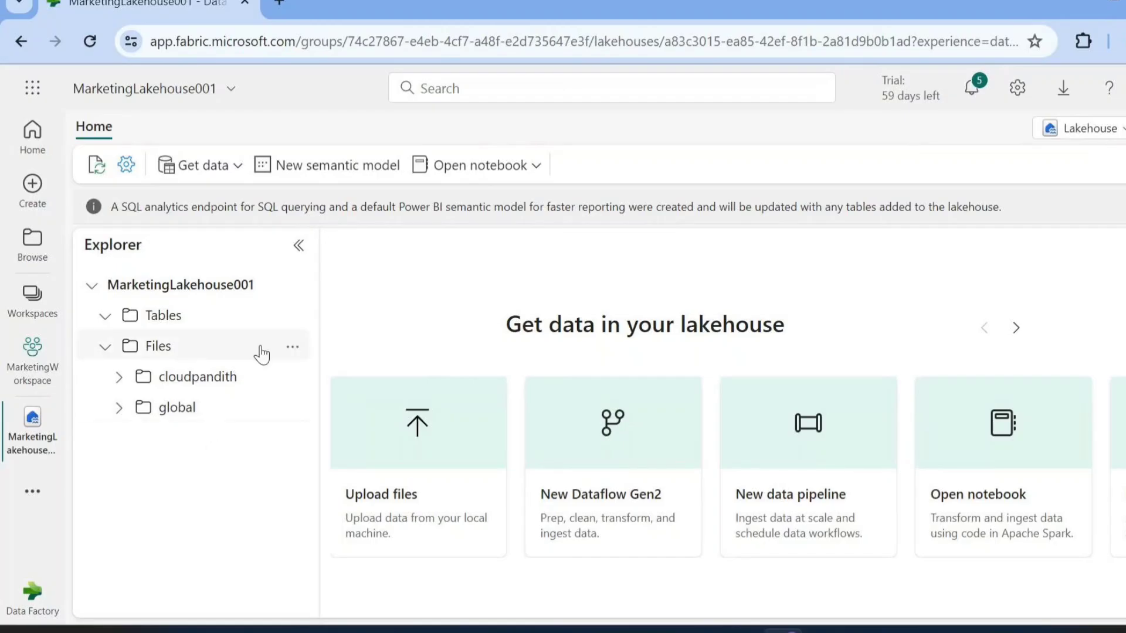
left_click(293, 349)
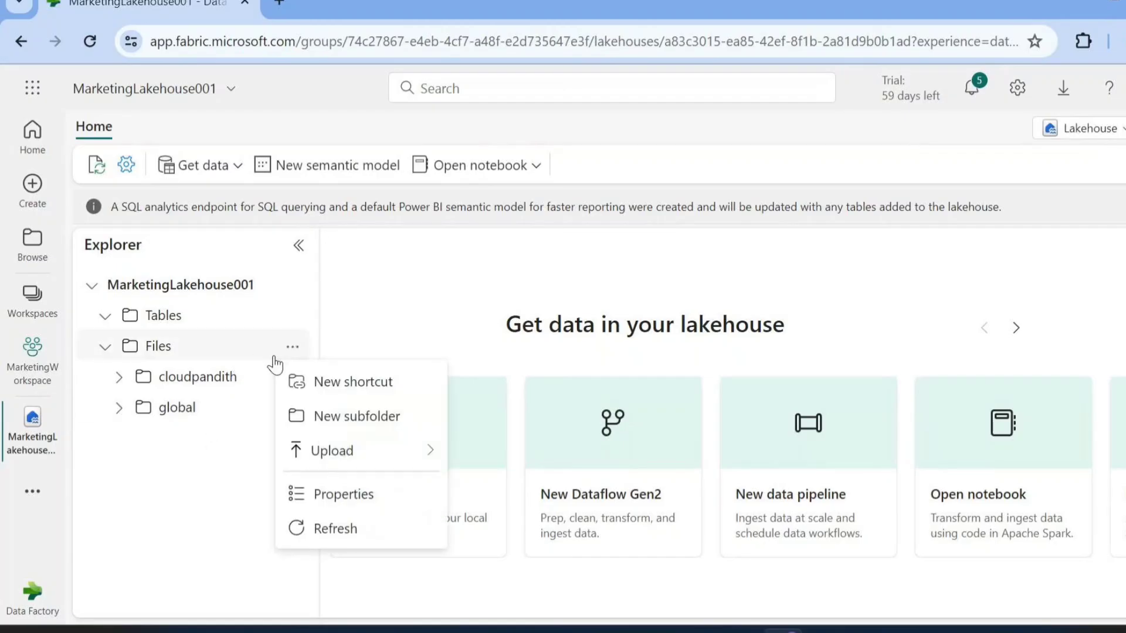
left_click(152, 457)
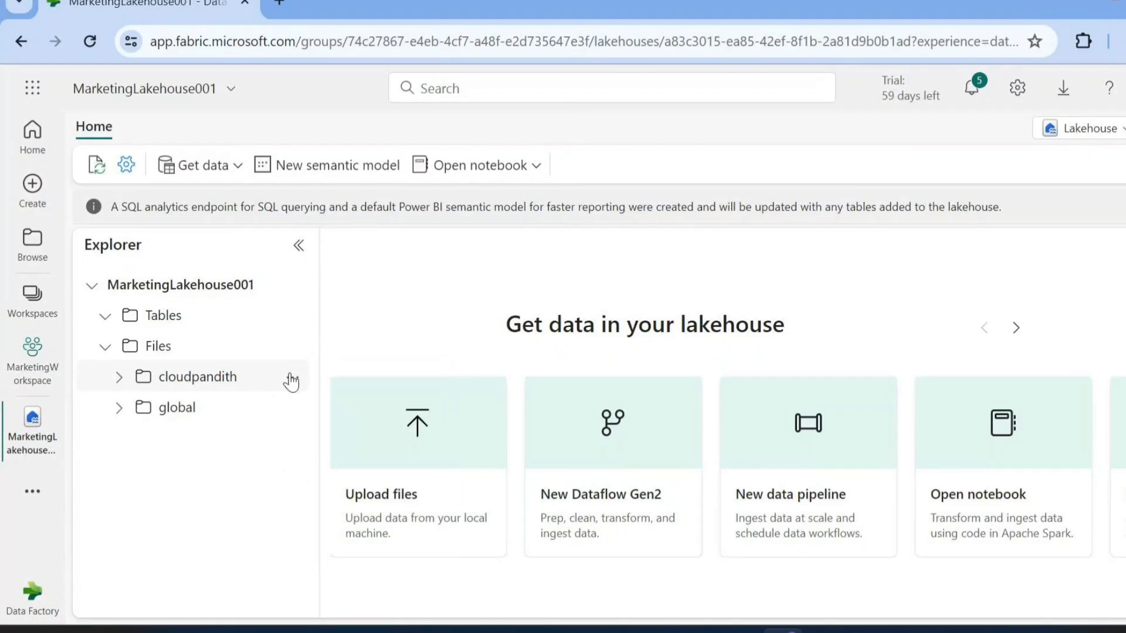
left_click(291, 380)
left_click(204, 507)
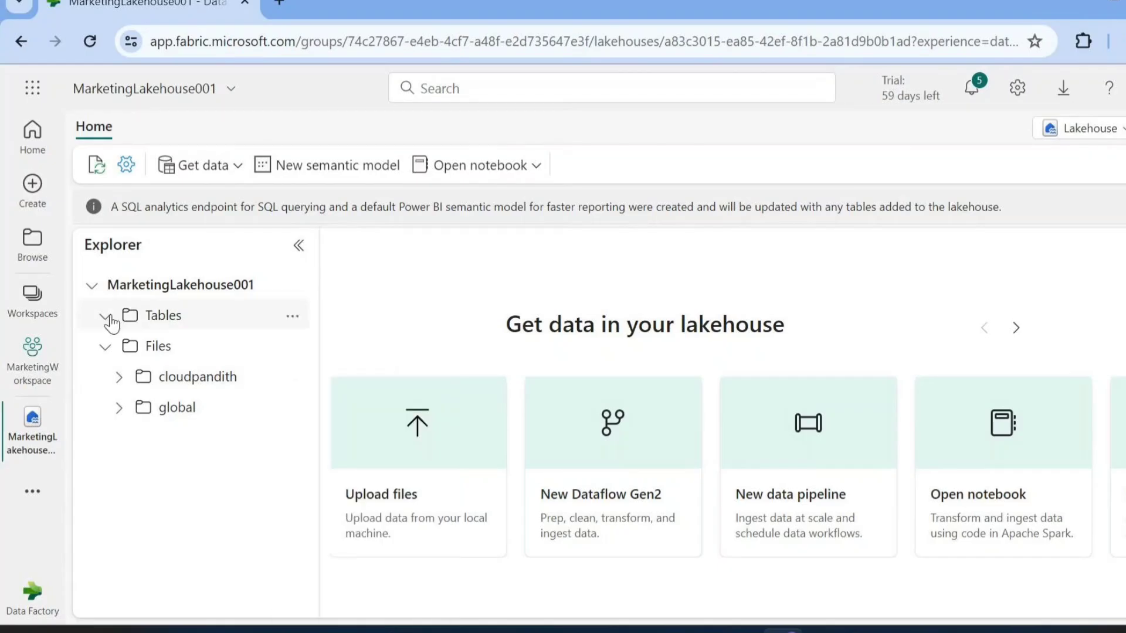
Expand global, india and landing under Files down to the creditdata folder
left_click(119, 408)
left_click(132, 439)
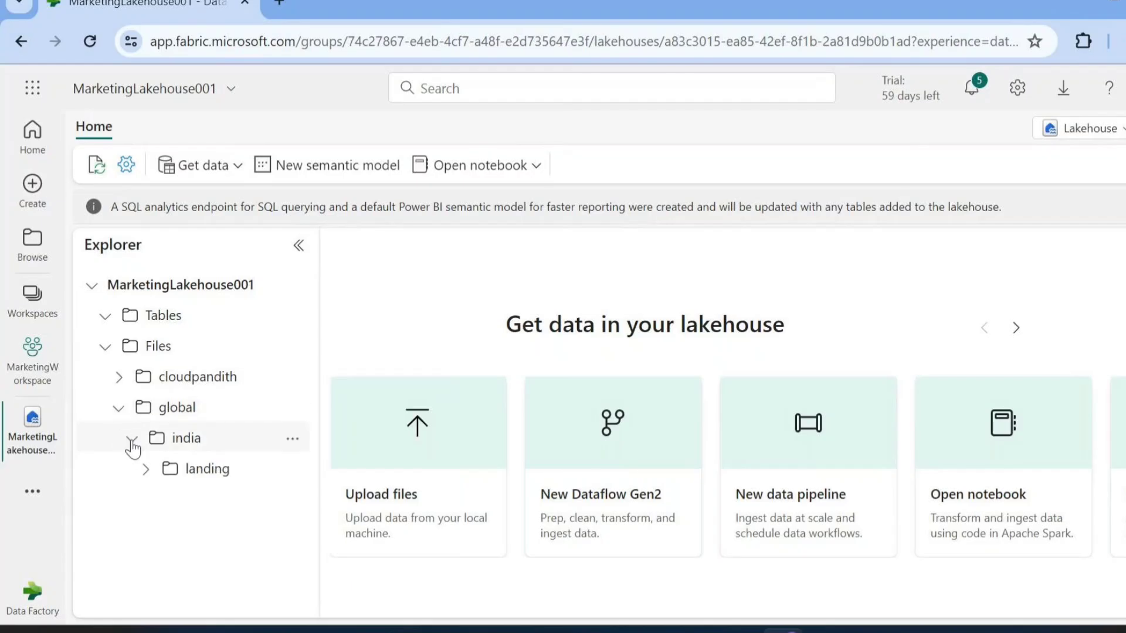
left_click(146, 470)
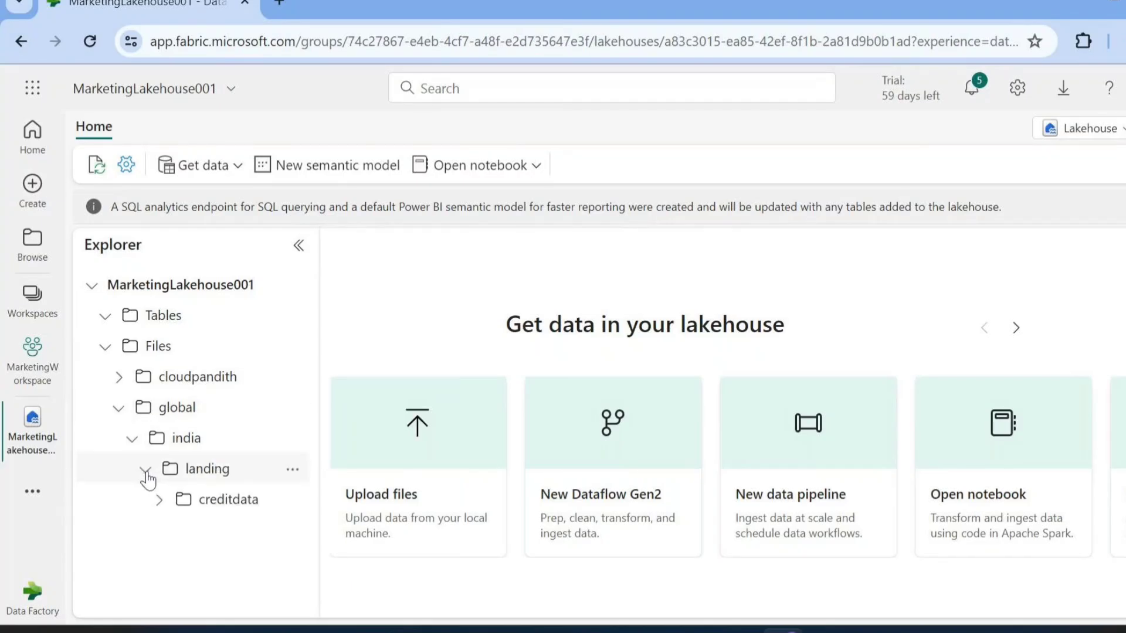
Upload credit_salary.csv into the creditdata folder, preview its contents and return to the folder
left_click(194, 507)
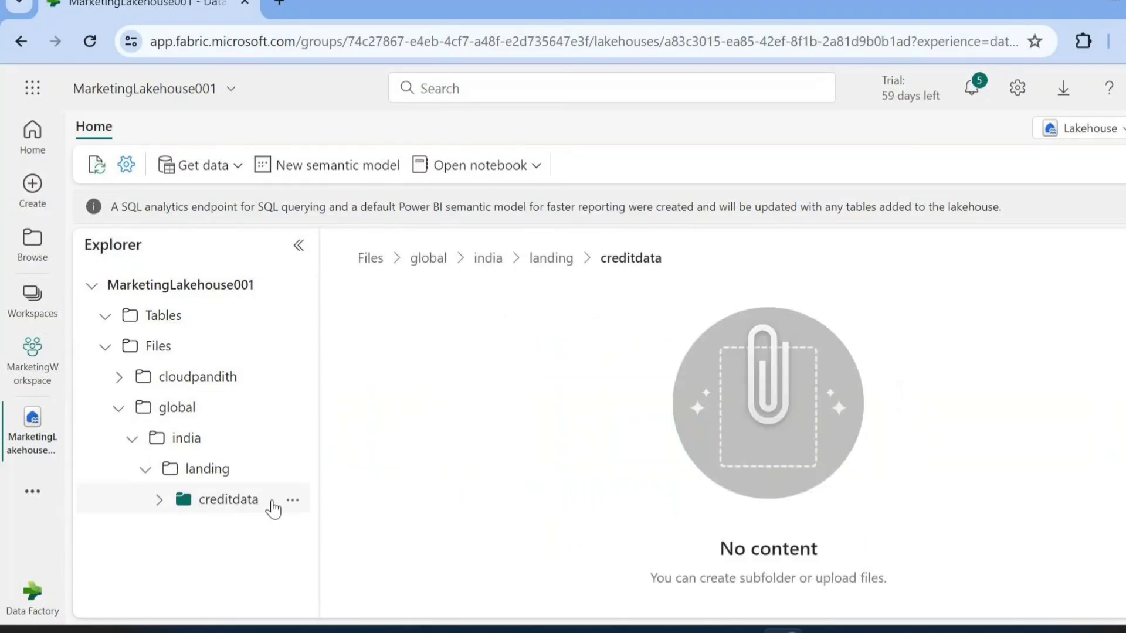
left_click(289, 501)
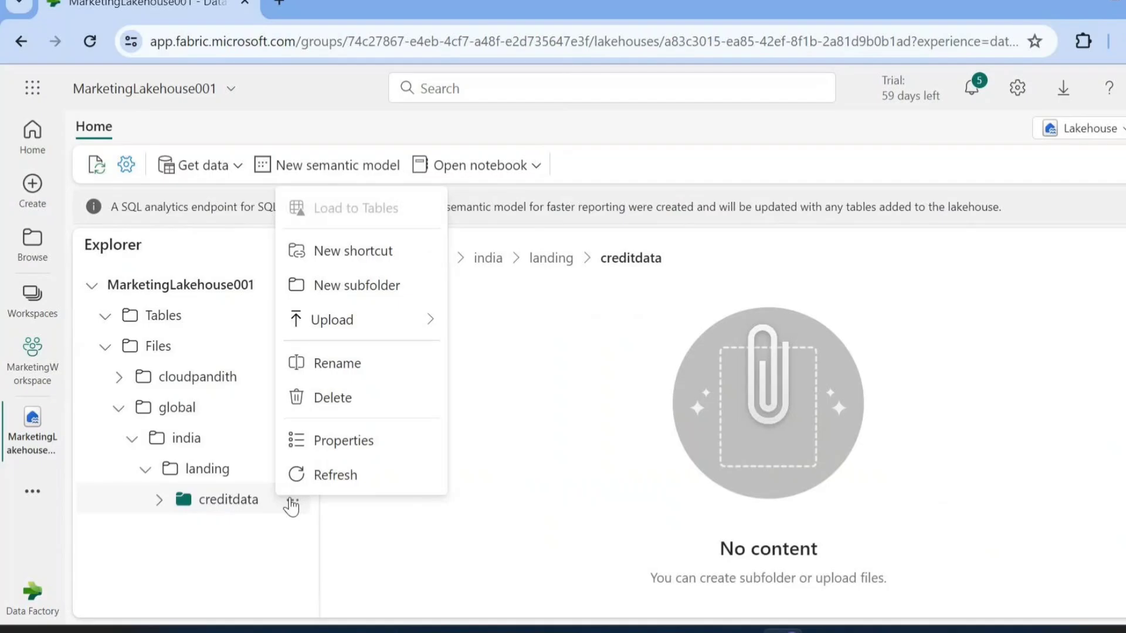
mouse_move(328, 331)
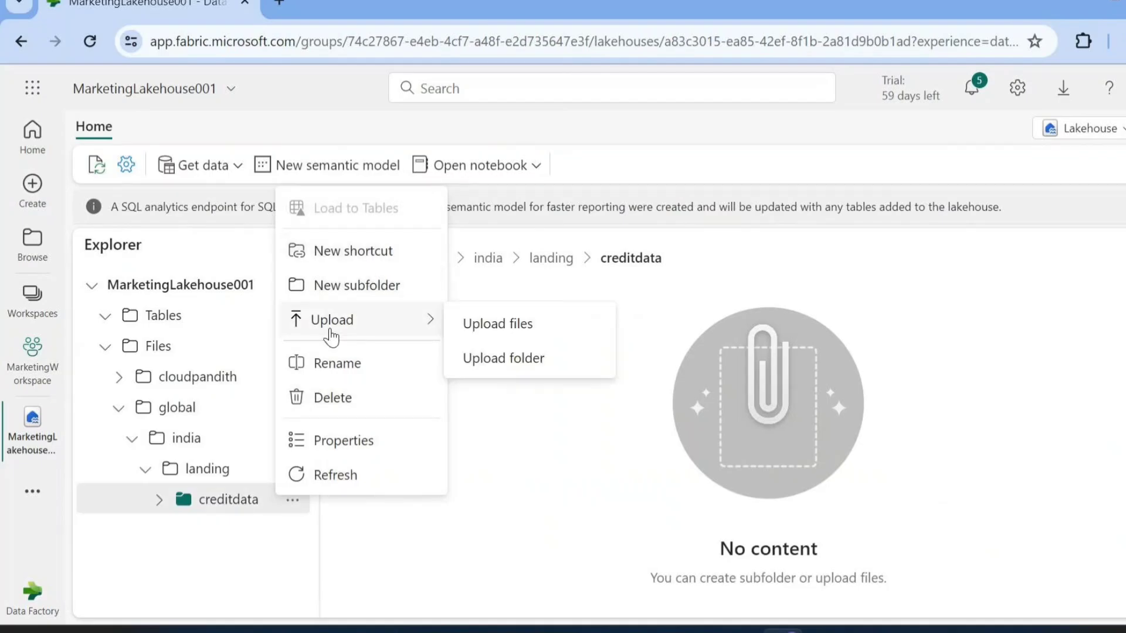
left_click(492, 326)
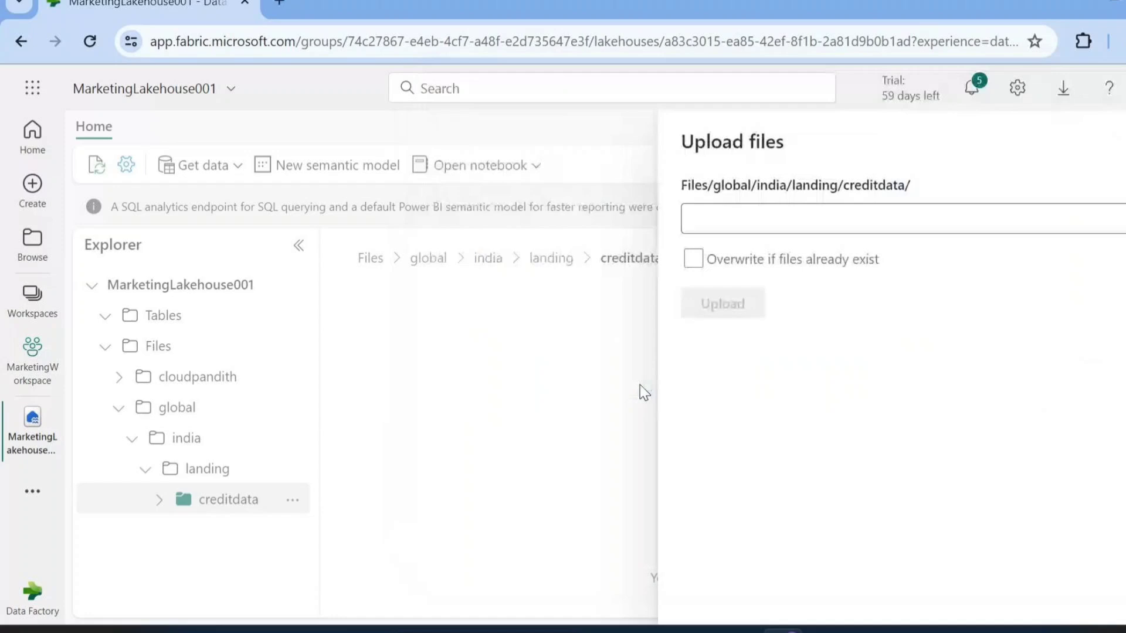
left_click(723, 305)
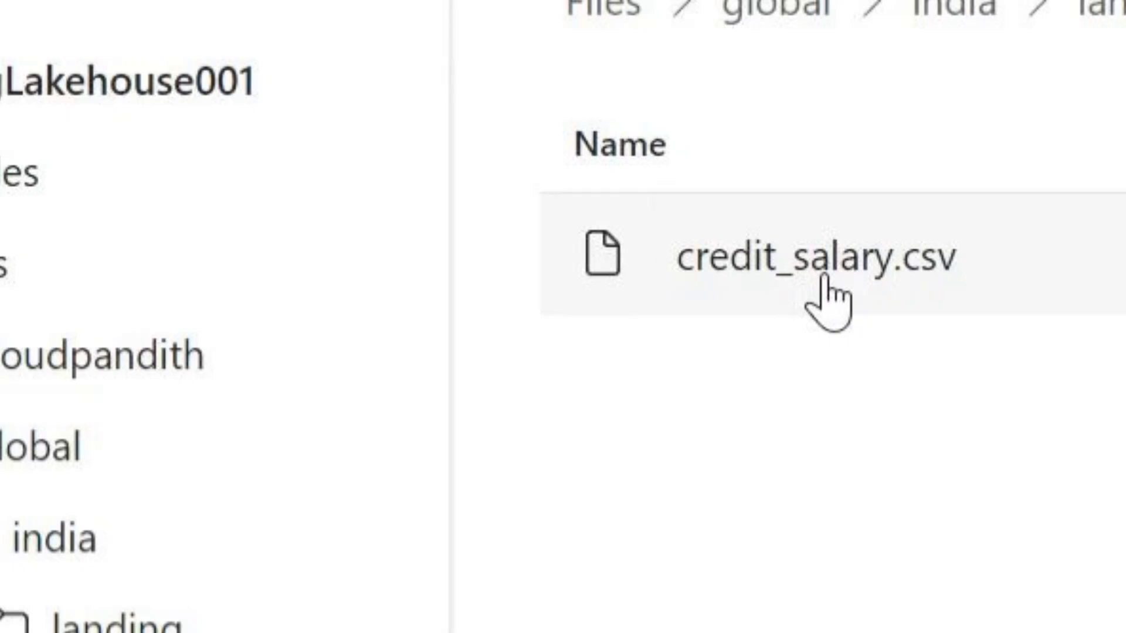
left_click(822, 277)
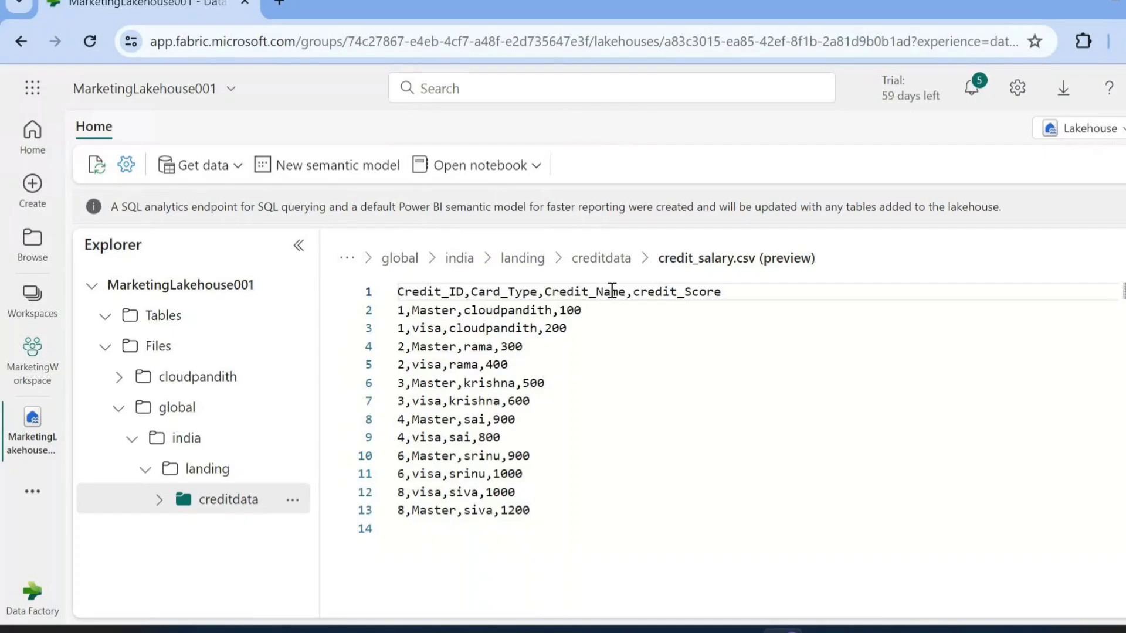
left_click(603, 258)
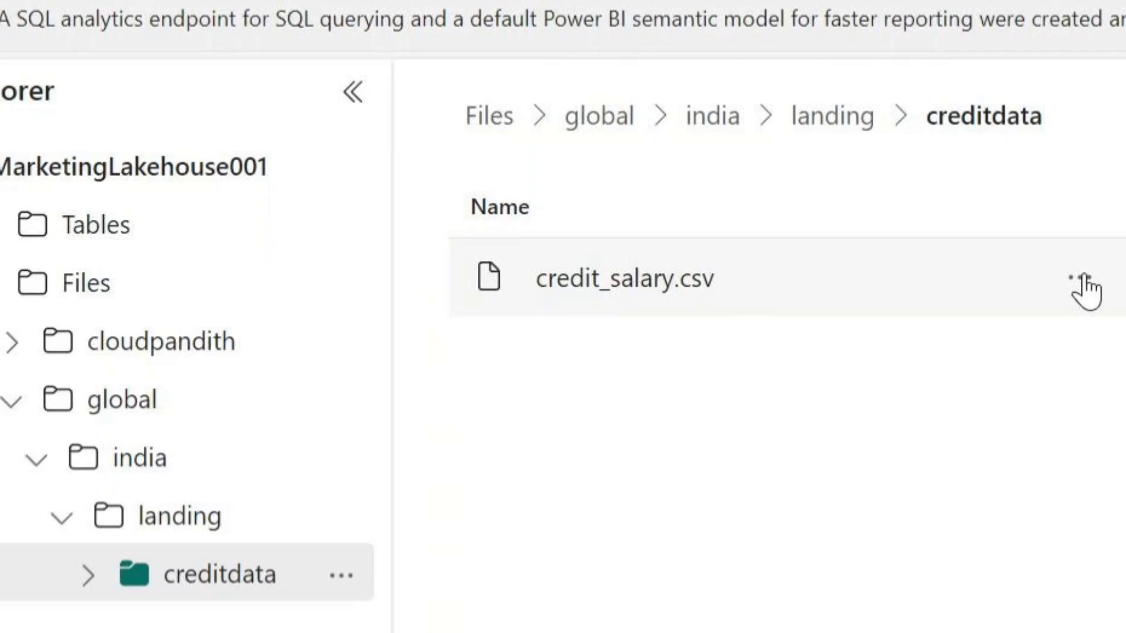
Load credit_salary.csv into a new table named tblcredit, using the header for column names and a comma separator
left_click(1084, 280)
mouse_move(940, 346)
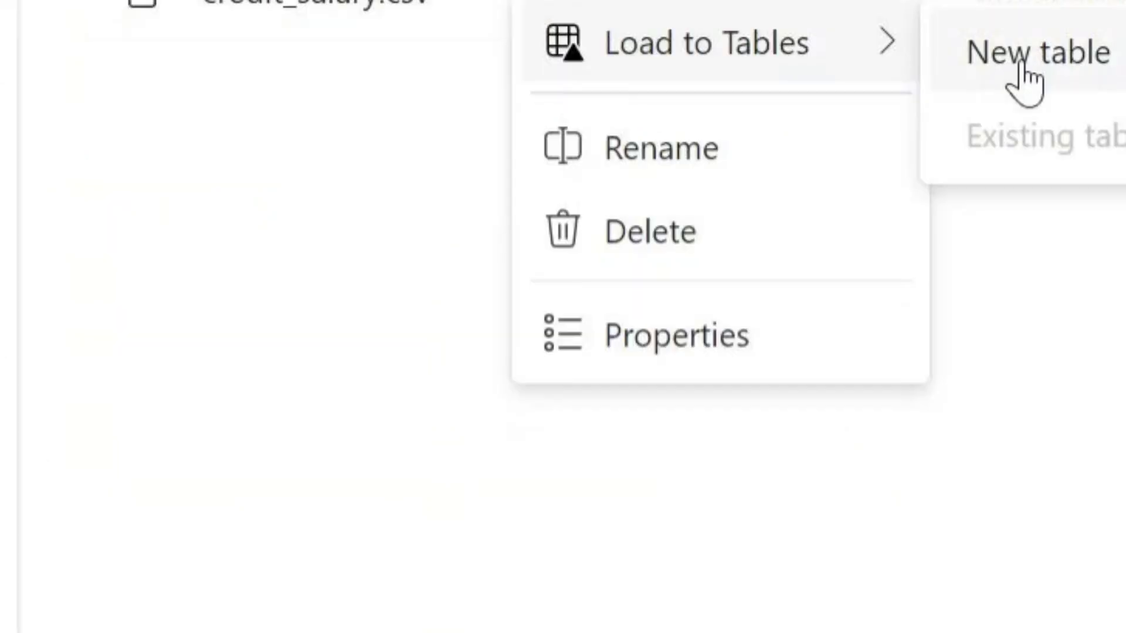
left_click(1022, 69)
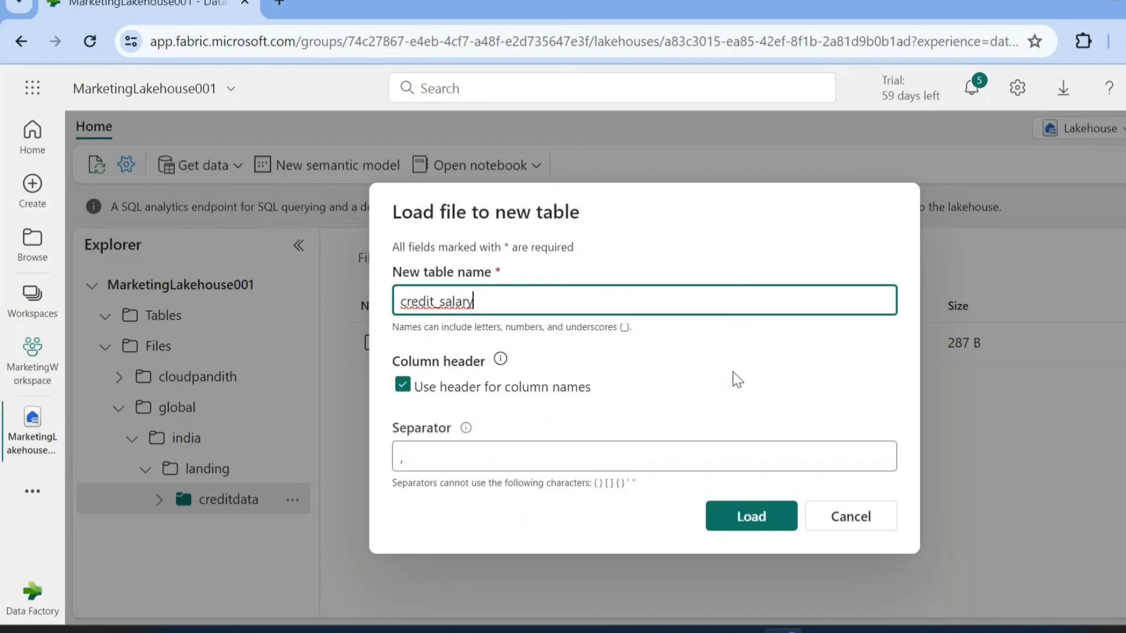
key("ctrl+a")
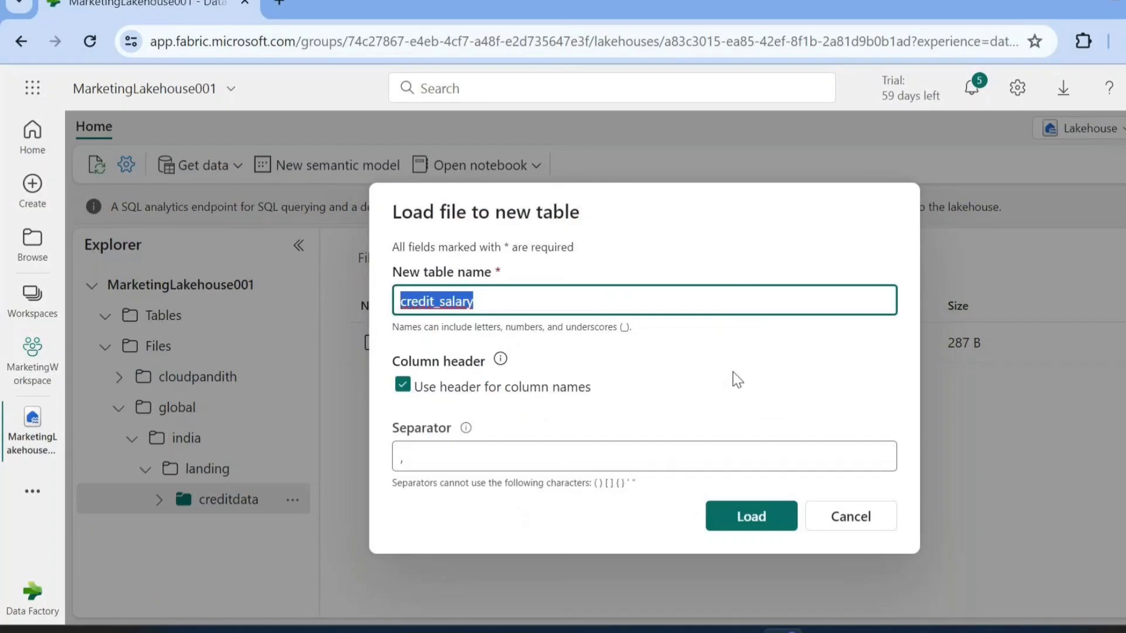
key("BackSpace")
type("credit")
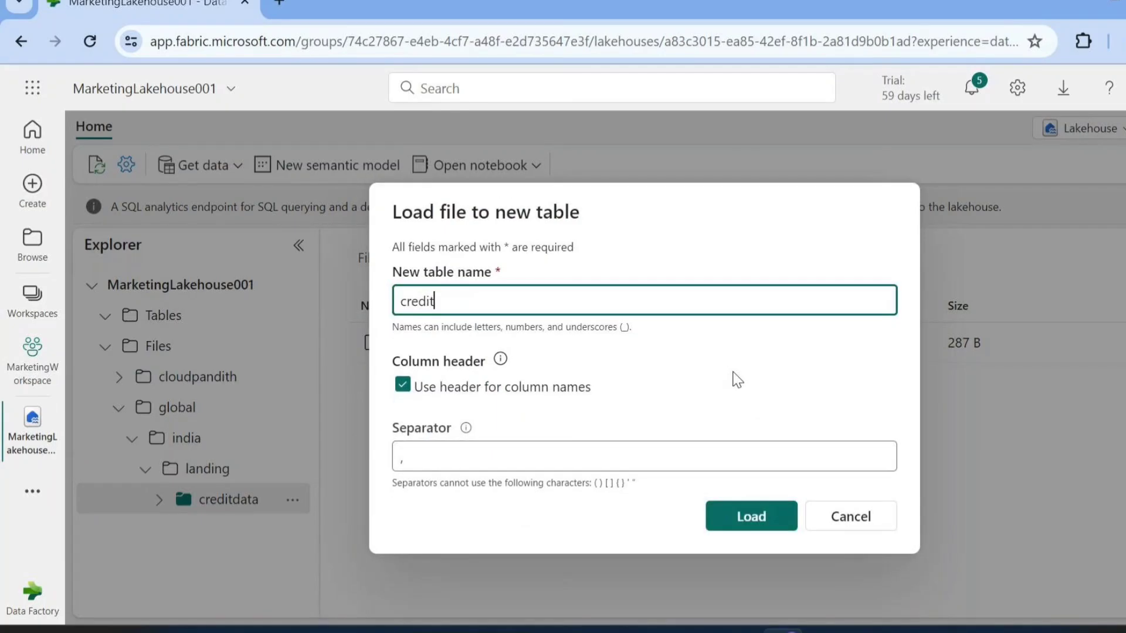
key("Home")
type("tbl")
double_click(423, 300)
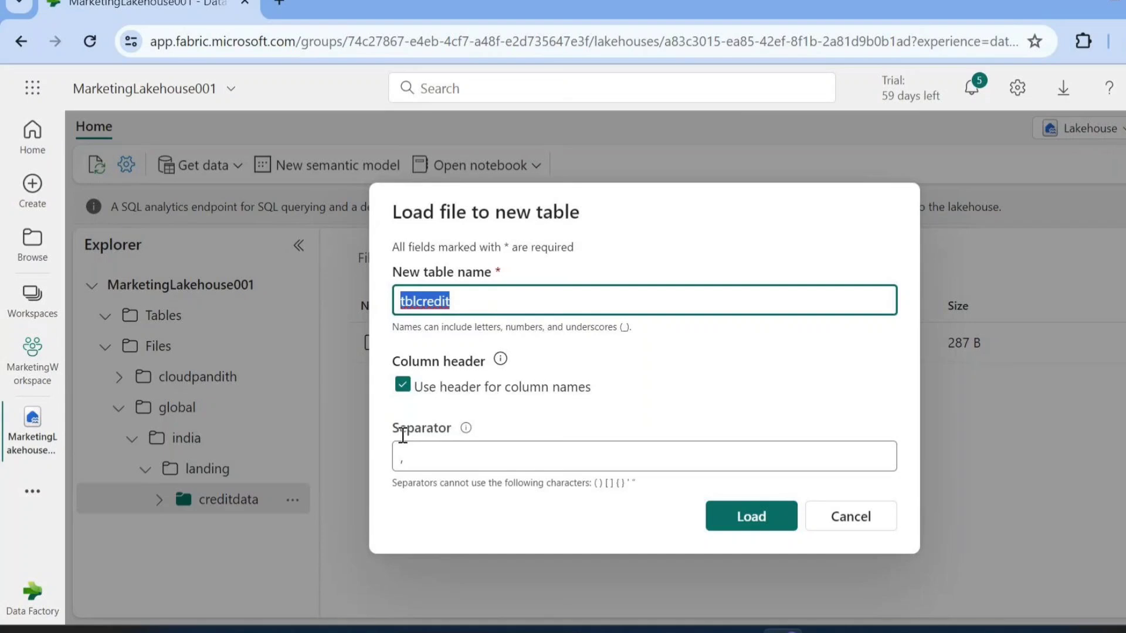
left_click_drag(399, 427, 438, 435)
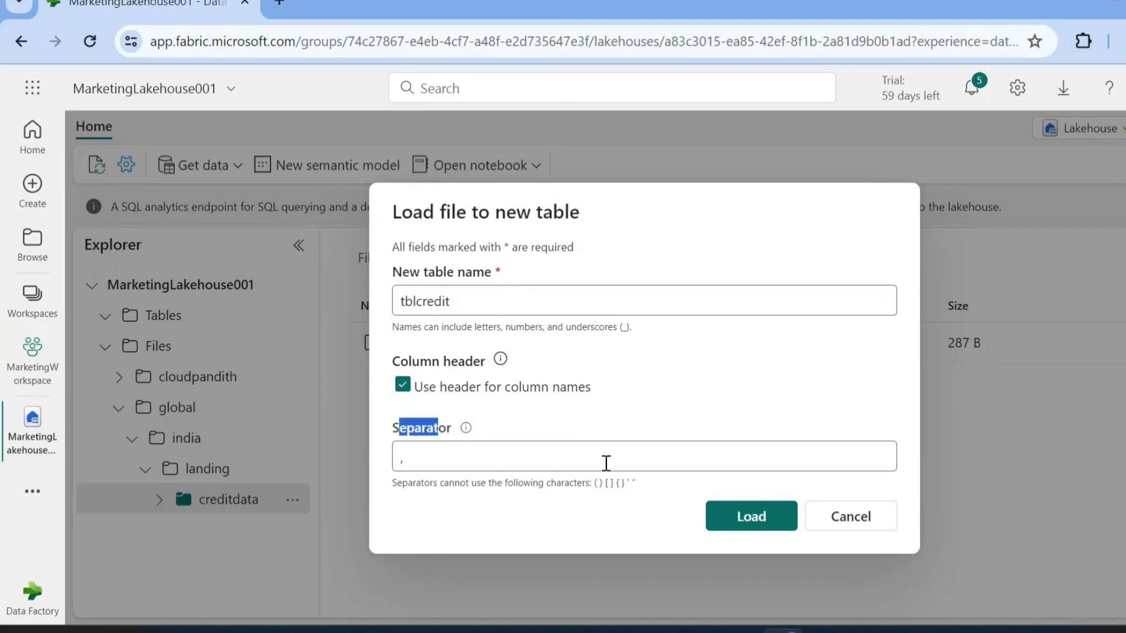
left_click(768, 519)
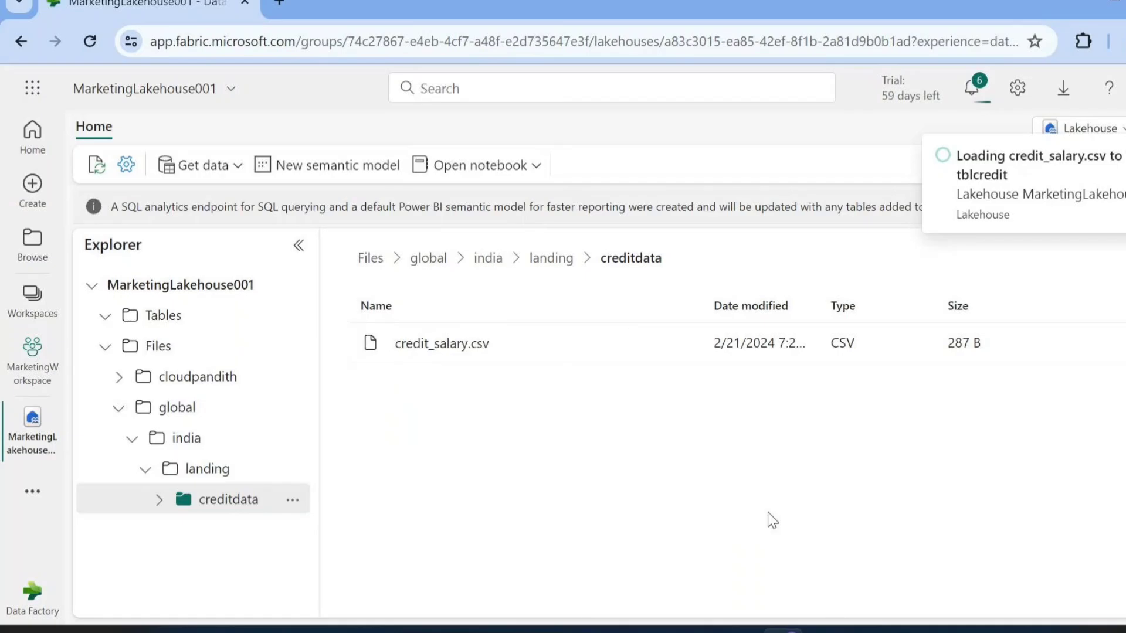
Review the header and data rows of credit_salary.csv, and return to the creditdata folder
left_click(479, 351)
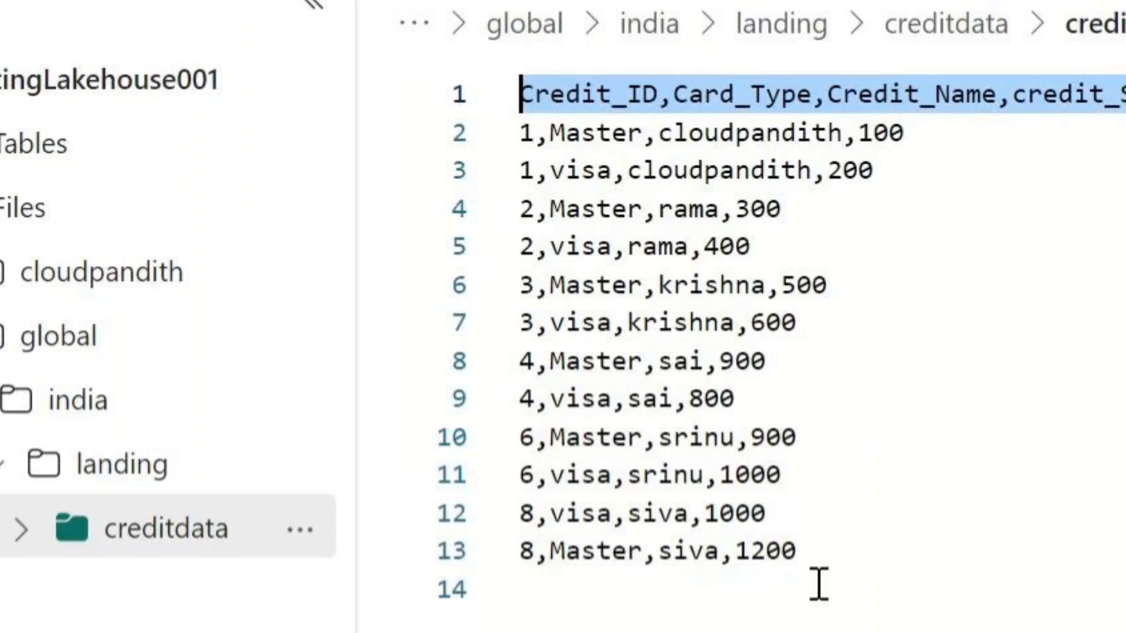
left_click_drag(816, 557, 520, 133)
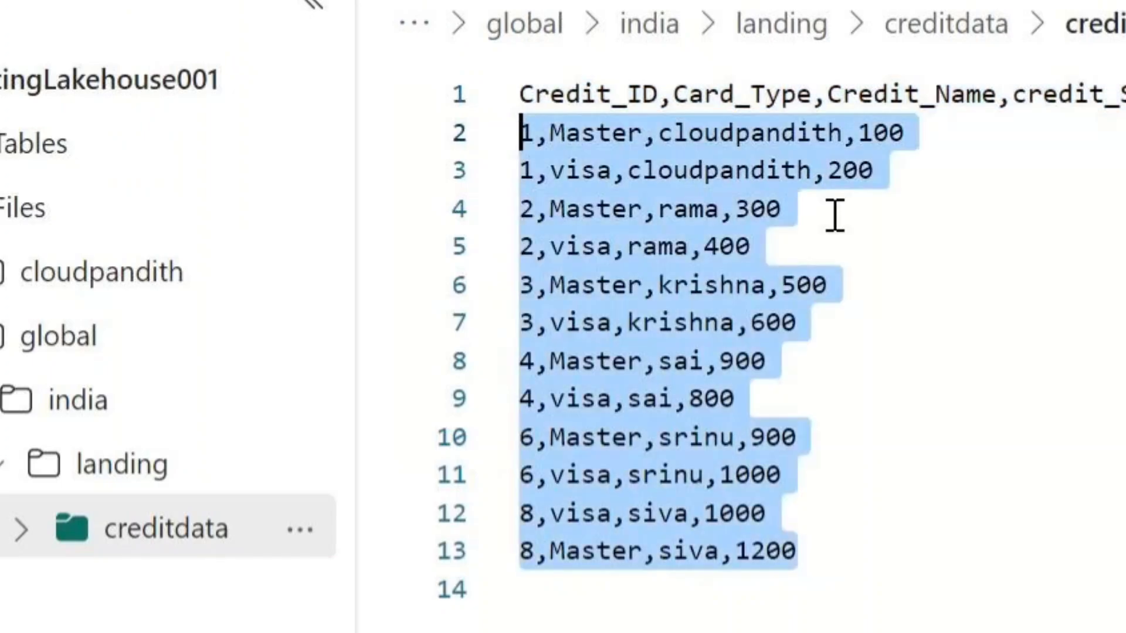
left_click(1012, 420)
left_click(945, 25)
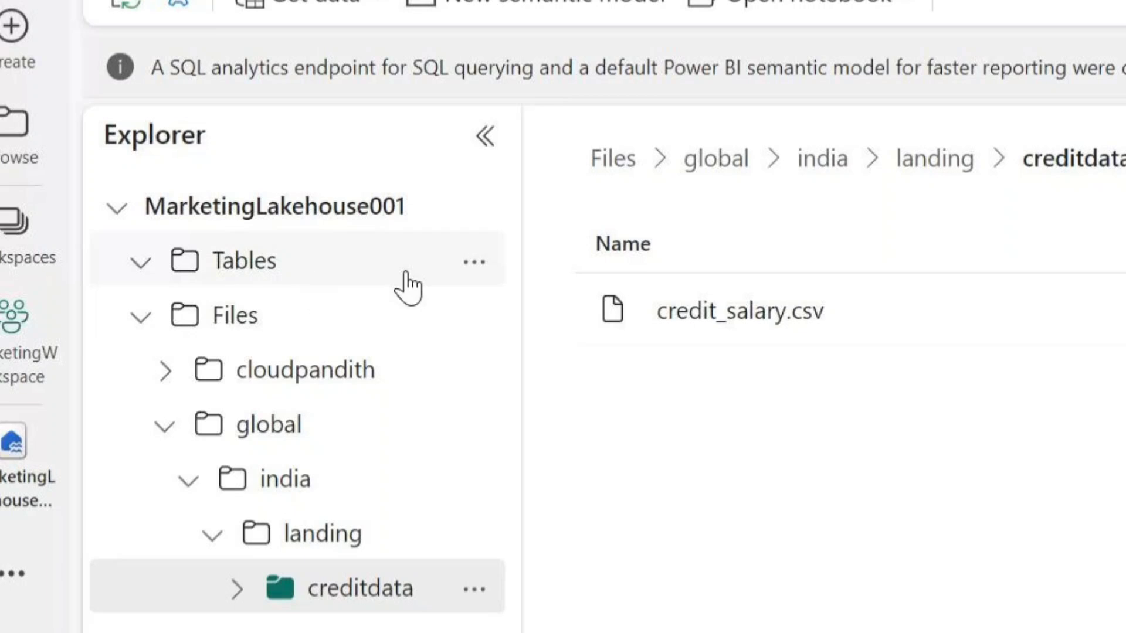
Refresh the Tables folder of MarketingLakehouse001
left_click(474, 262)
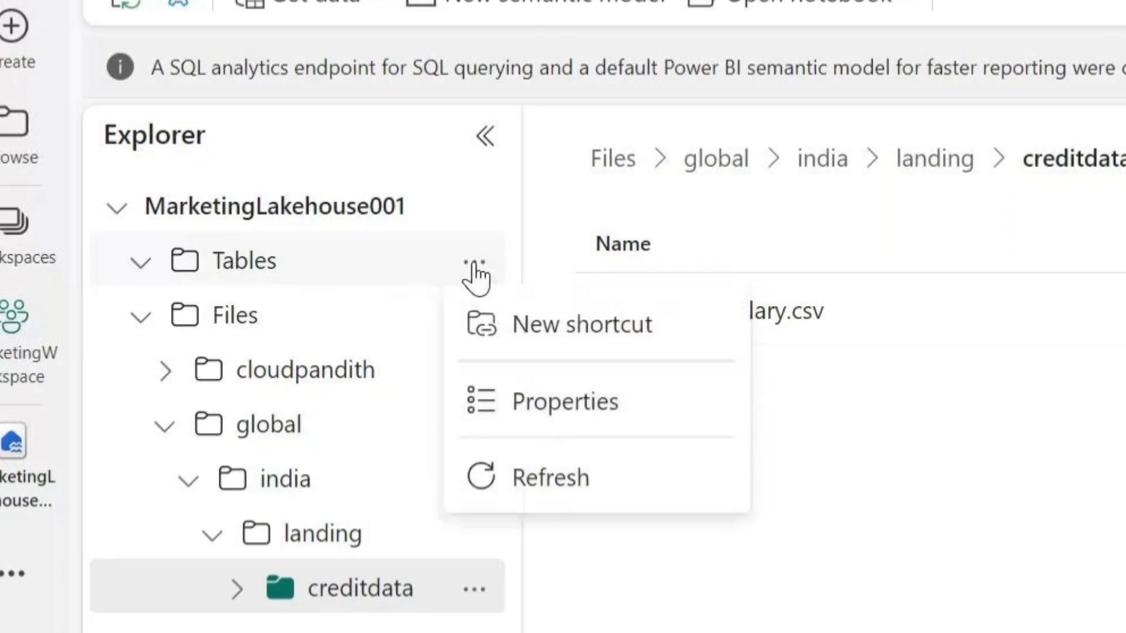
left_click(551, 478)
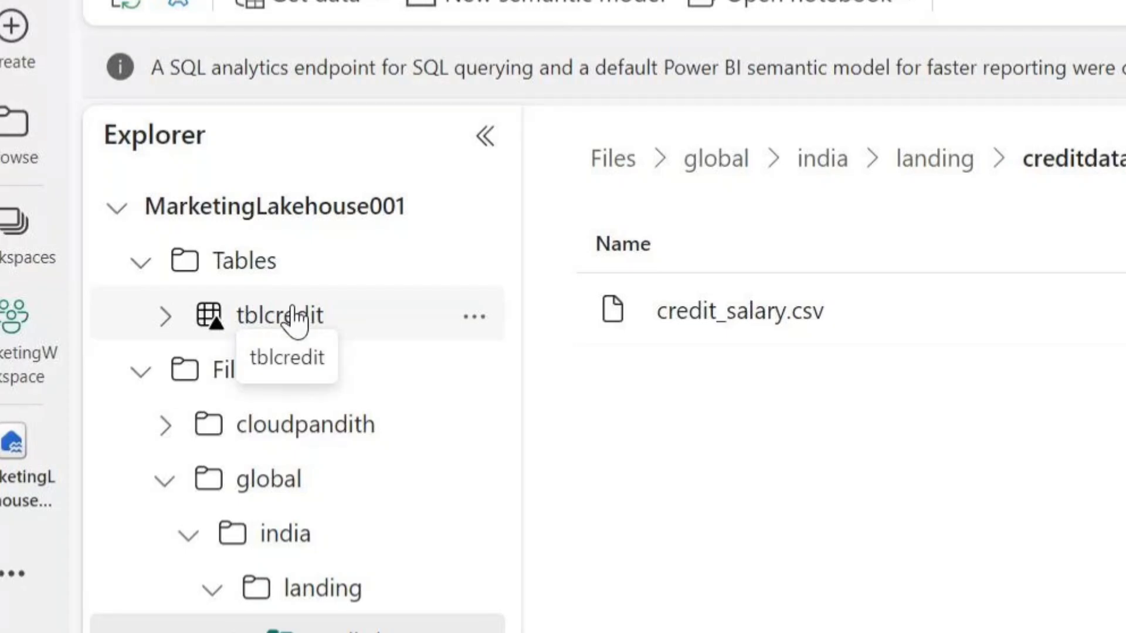
Open the MarketingLakehouse001 SQL analytics endpoint from MarketingWorkspace and preview the tblcredit data
left_click(14, 340)
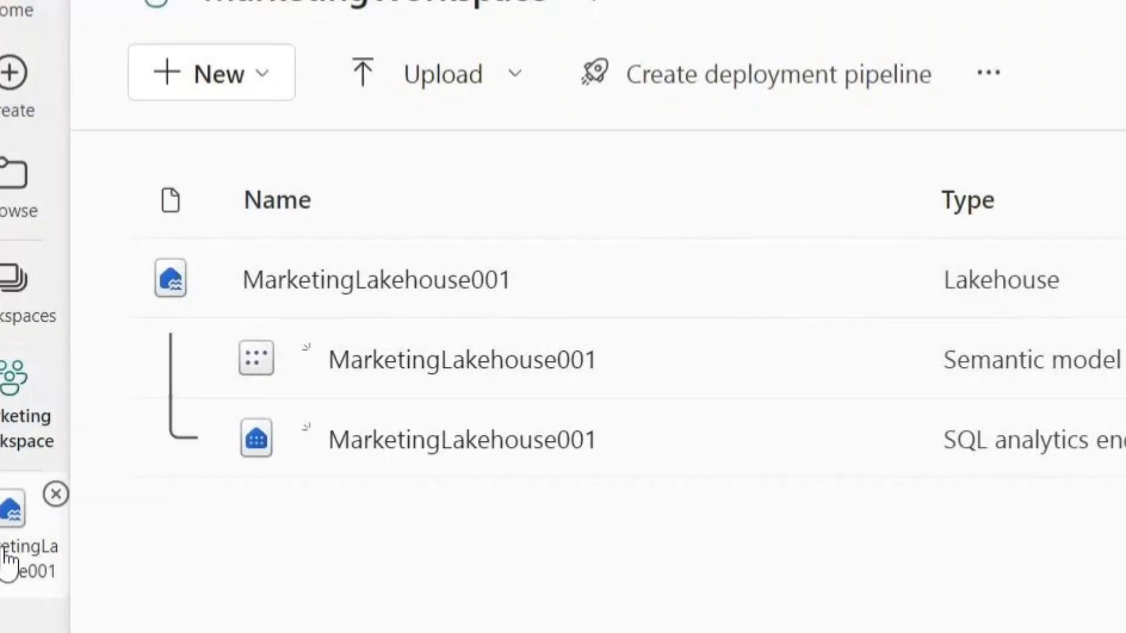
left_click_drag(942, 440, 1123, 441)
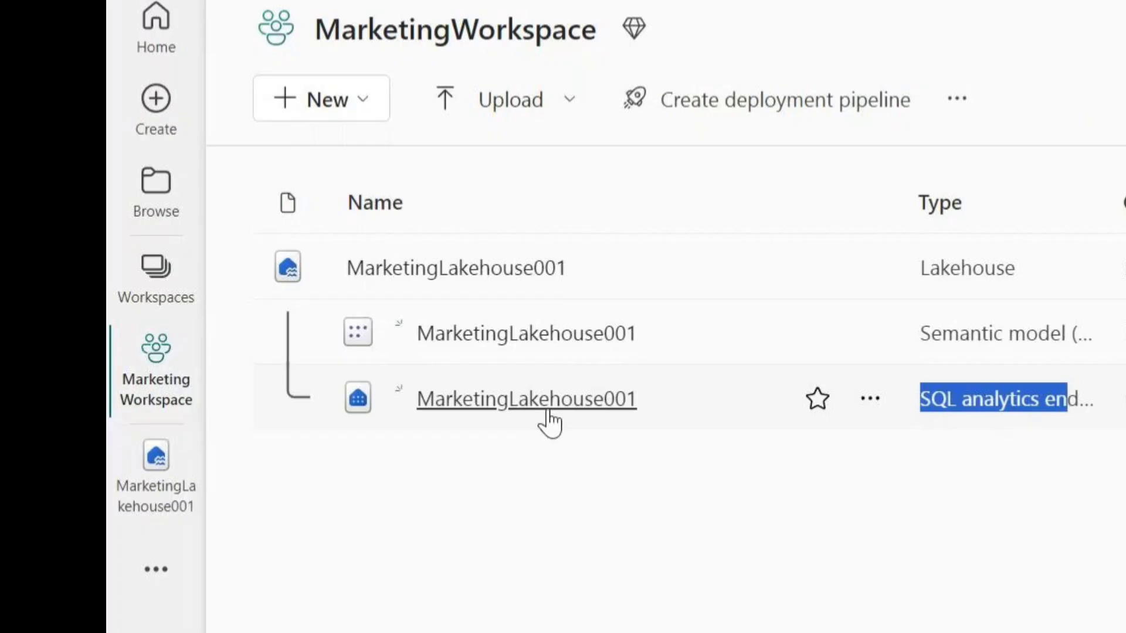
left_click(549, 411)
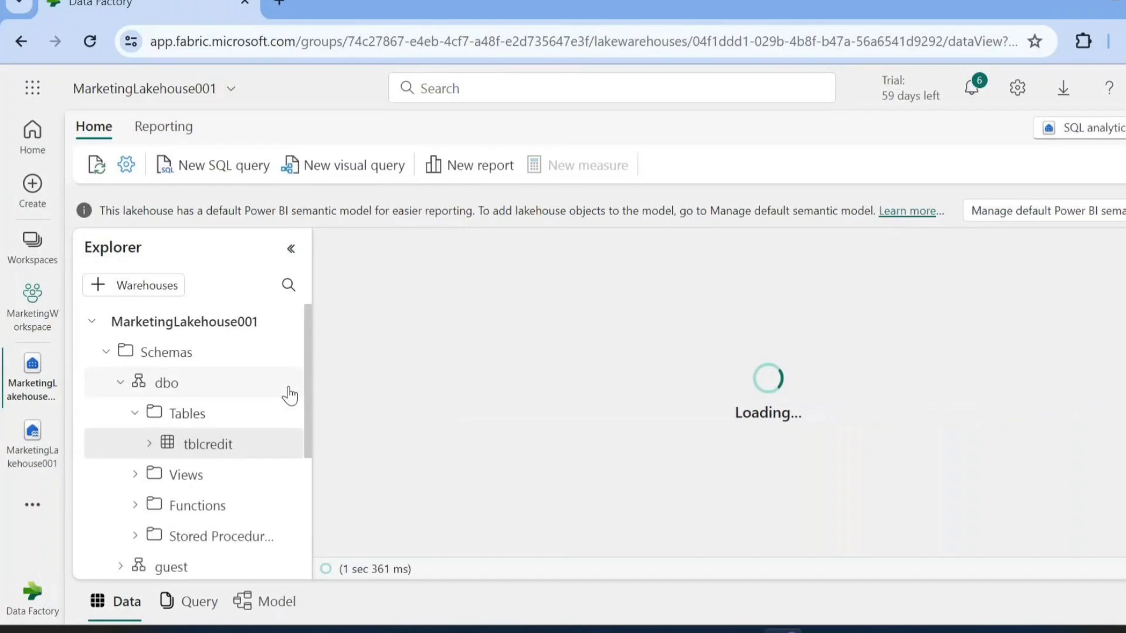
left_click(234, 446)
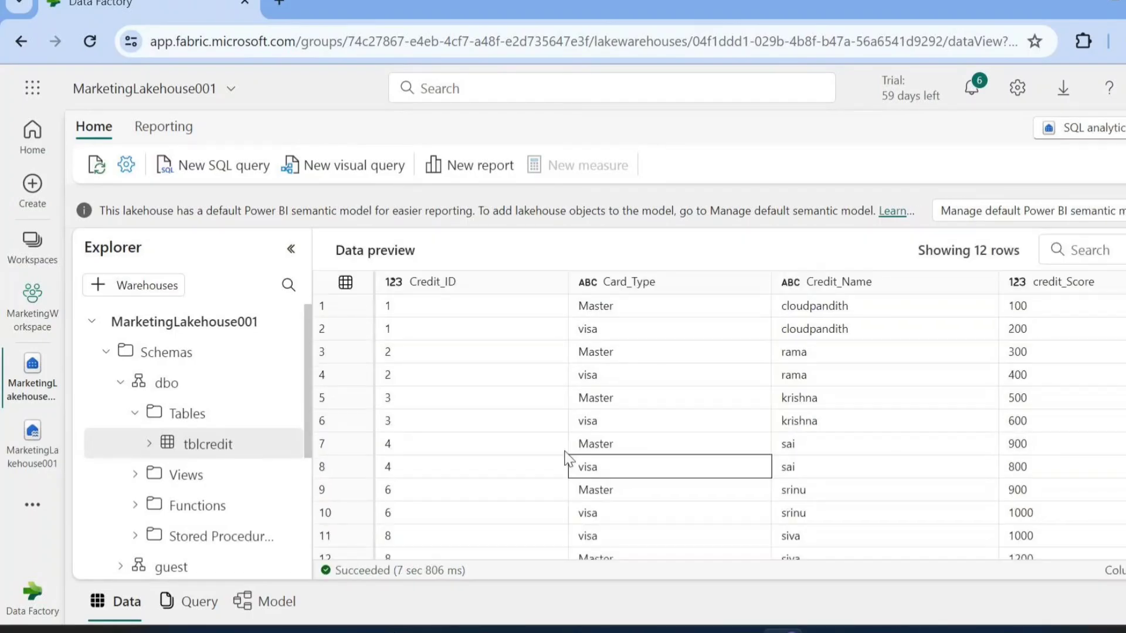
Create a new SQL query, run "select * from tblcredit" and look through the results
left_click(235, 182)
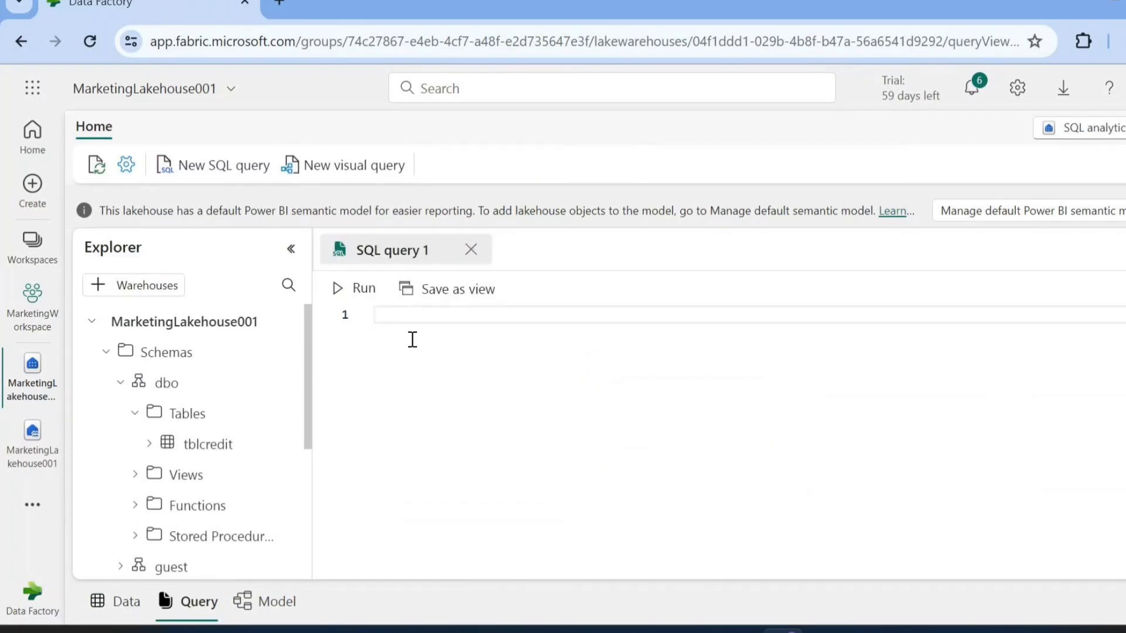
type("select * from tblc")
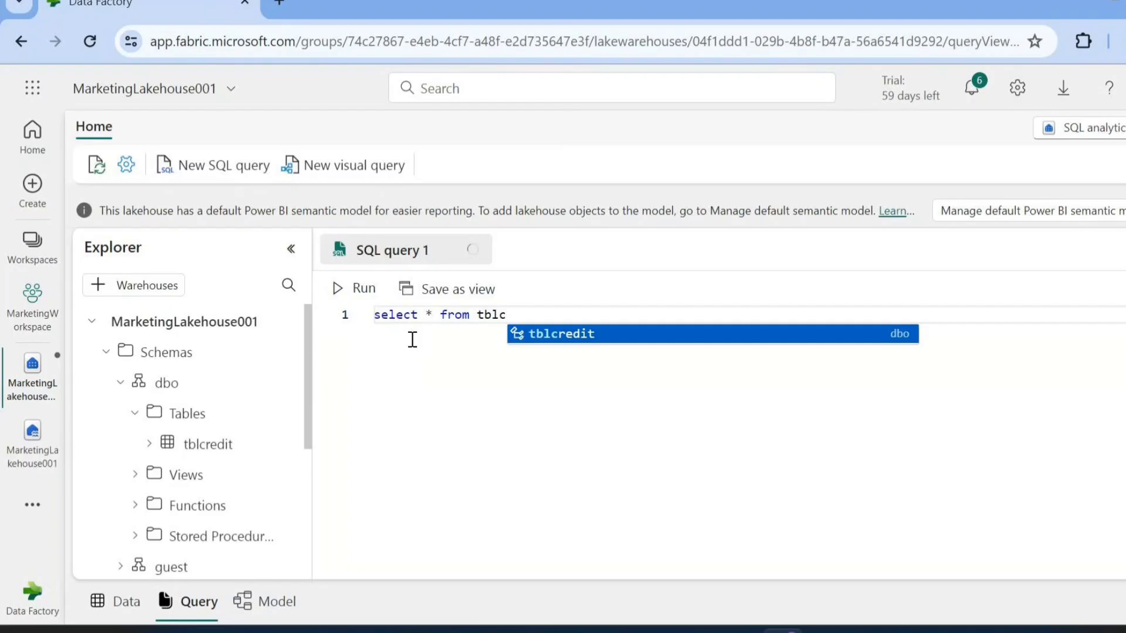
type("redit")
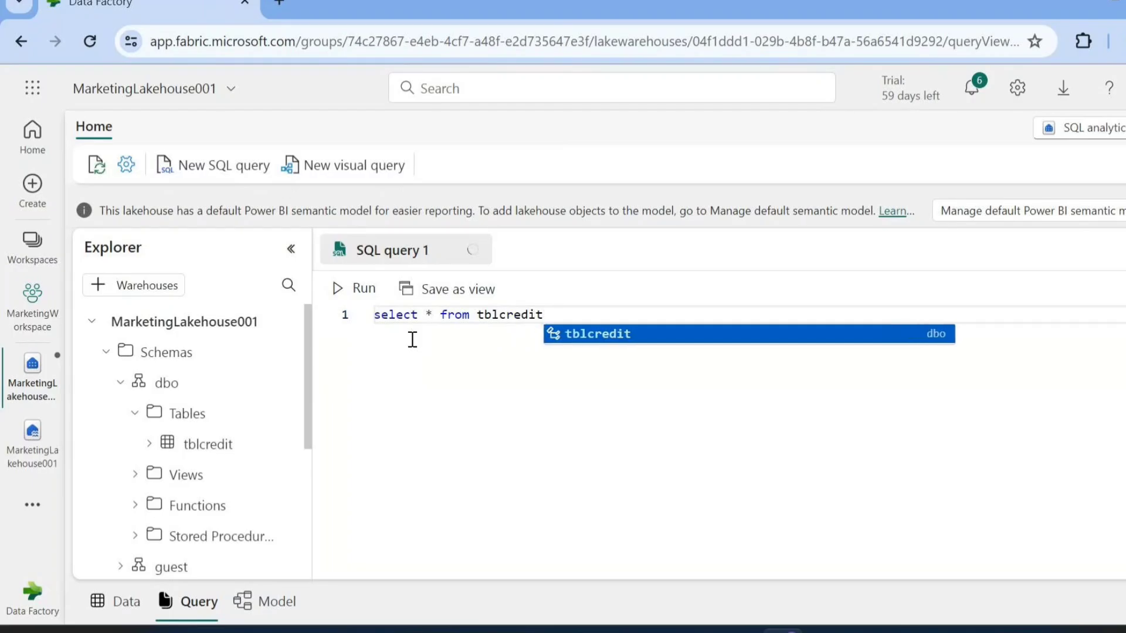
left_click(350, 289)
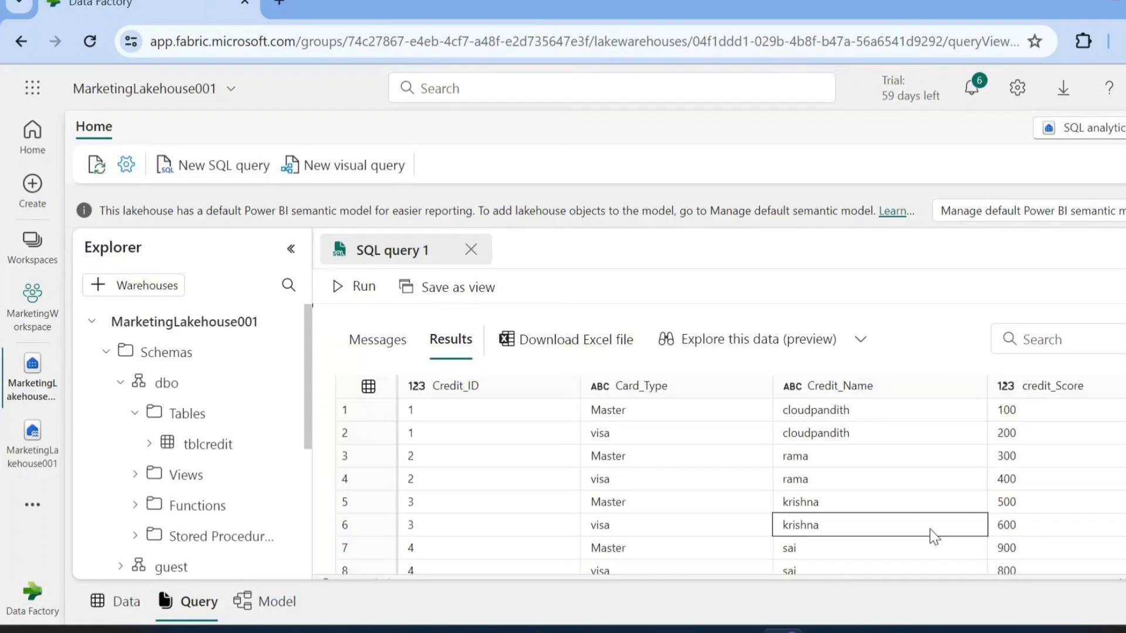
scroll(643, 538, "down", 2)
scroll(643, 538, "up", 2)
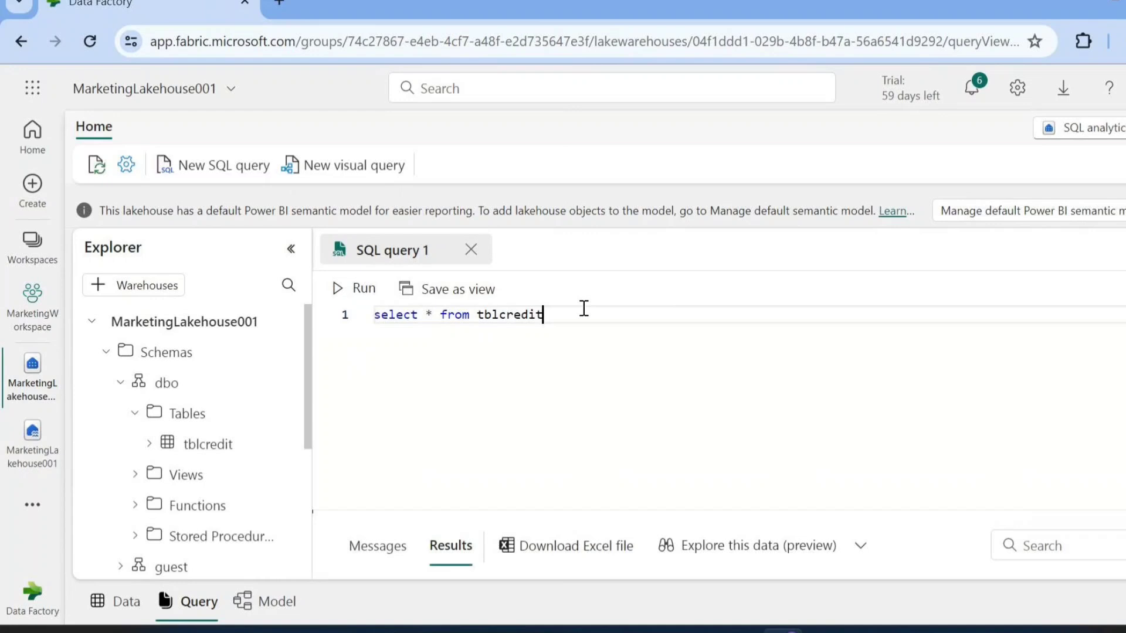
Add the filter "where credit_id=3" to the tblcredit query and try to run it
type("where")
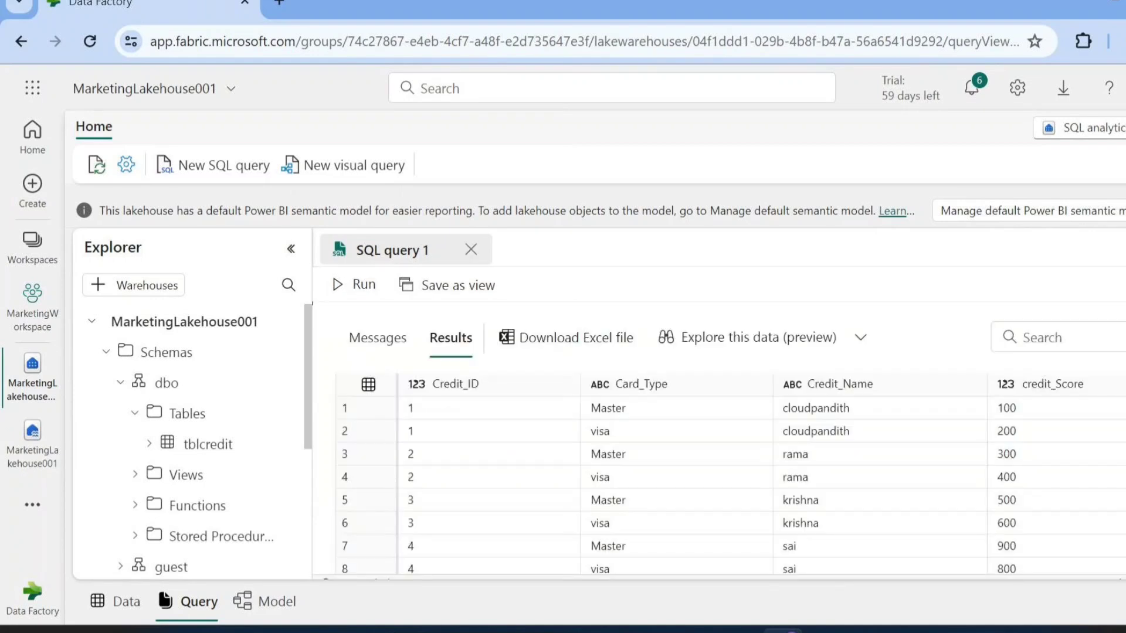
left_click_drag(880, 303, 881, 511)
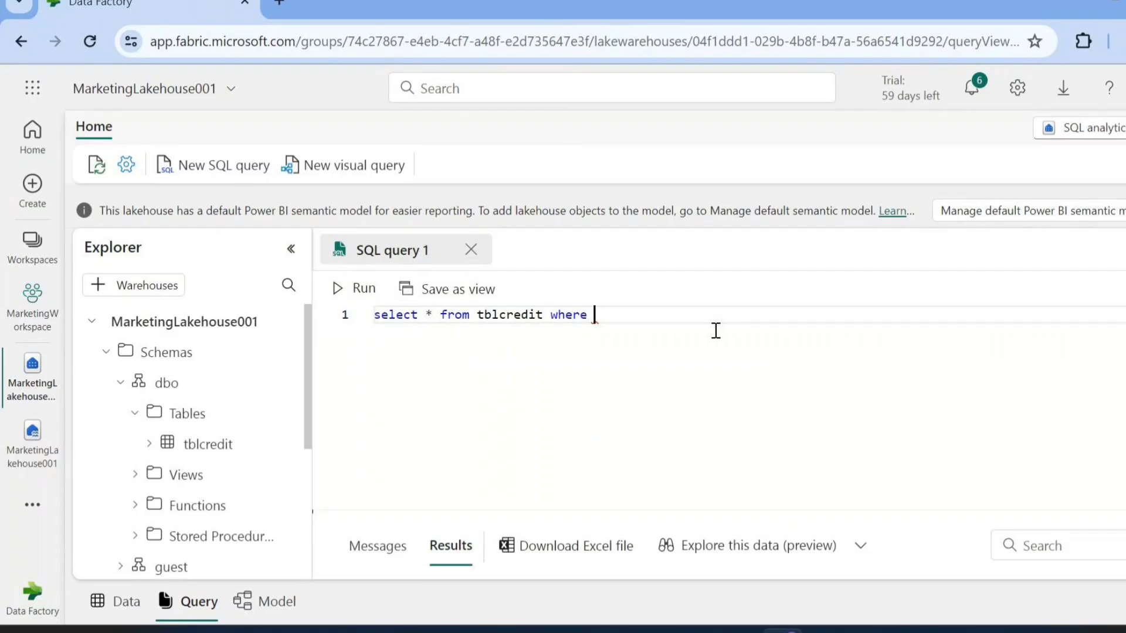
type("credit")
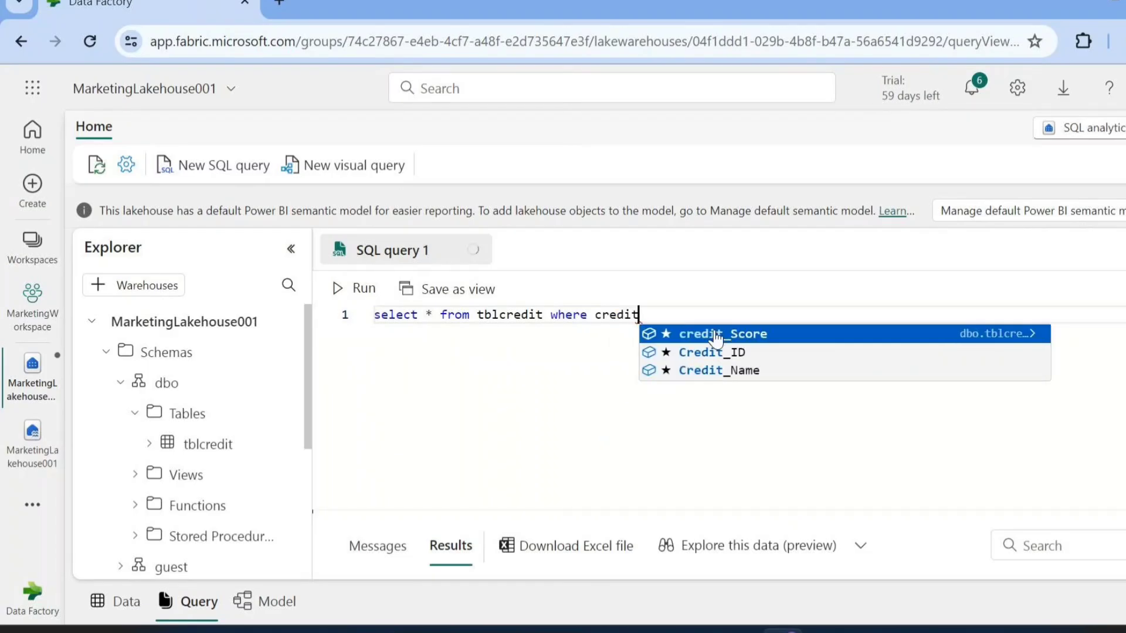
type("_id=")
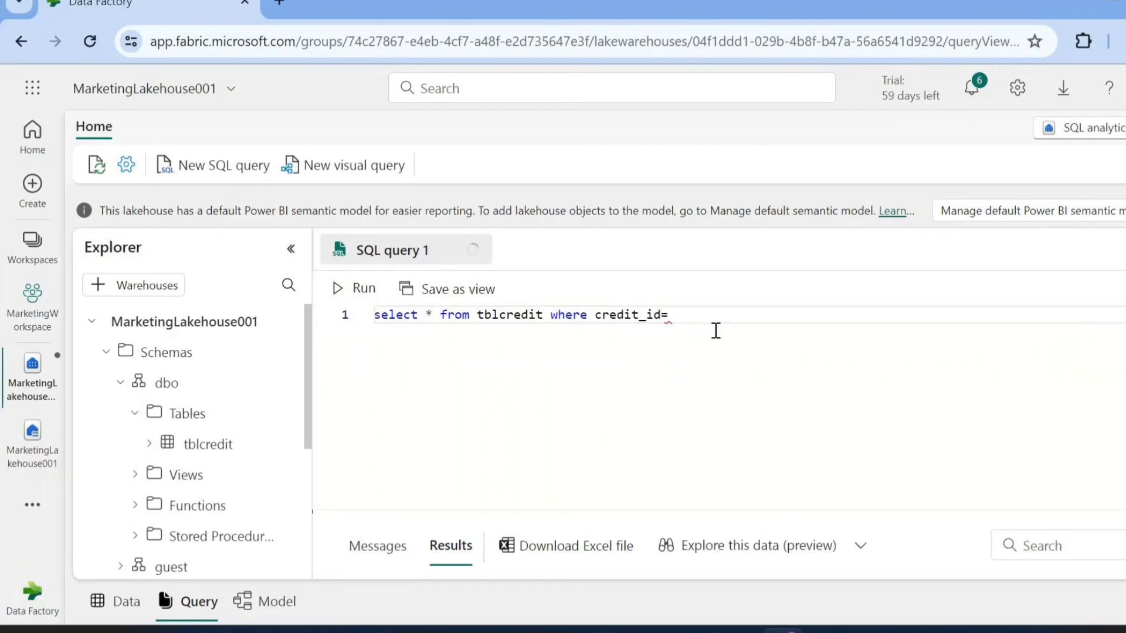
left_click_drag(879, 512, 879, 303)
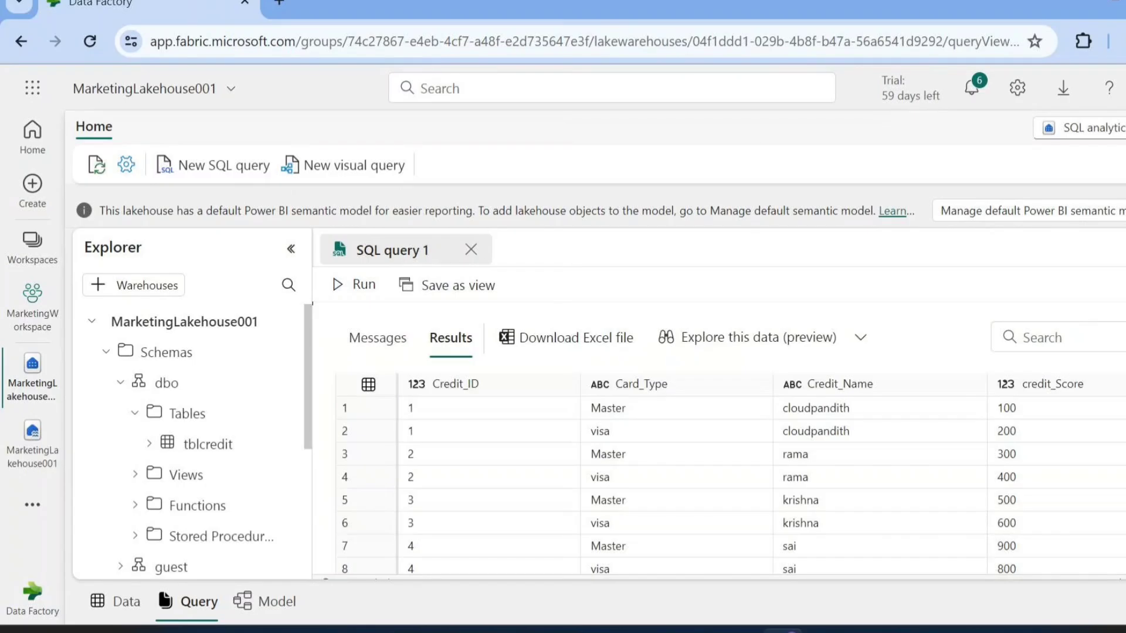
left_click_drag(792, 303, 791, 512)
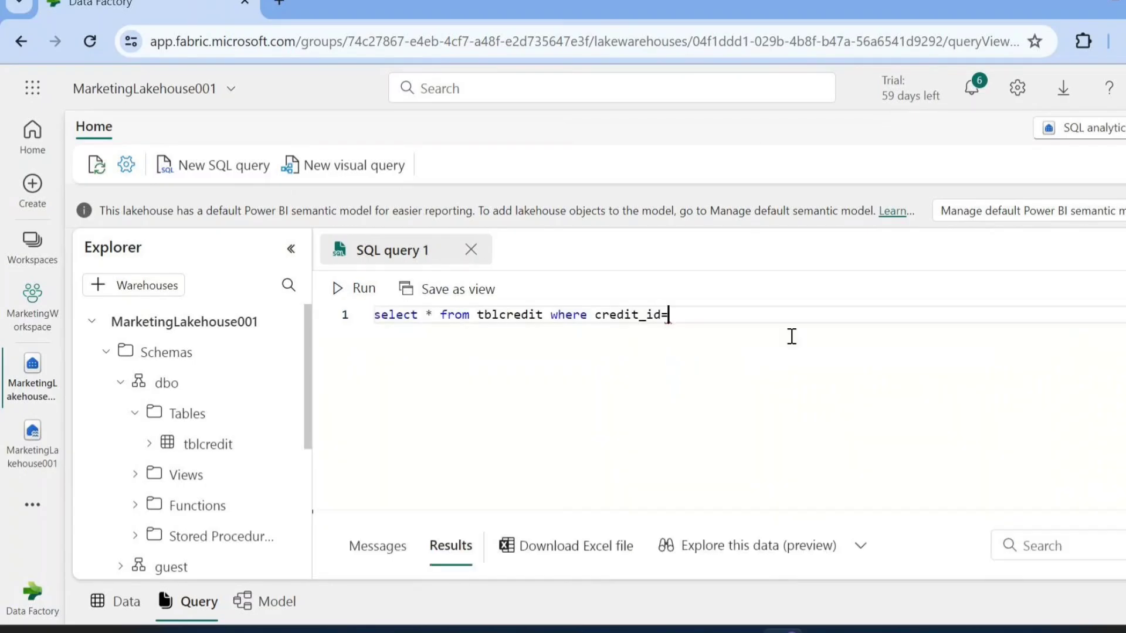
type("3")
left_click(373, 296)
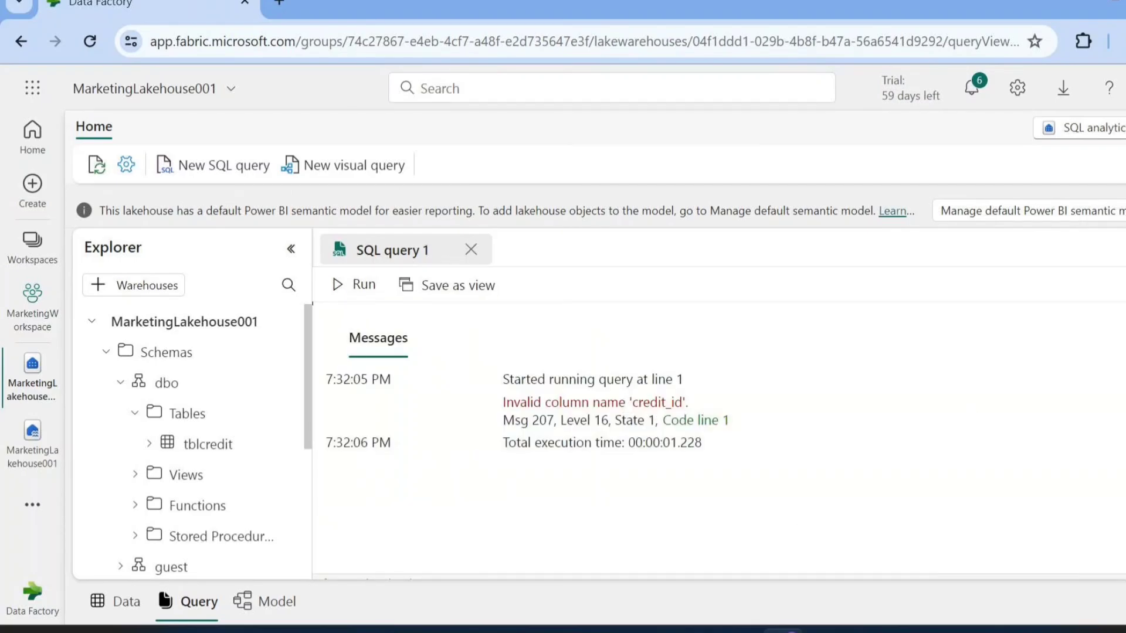
Expand the tblcredit columns and correct the filter column name in the SQL query to Credit_ID
left_click(149, 444)
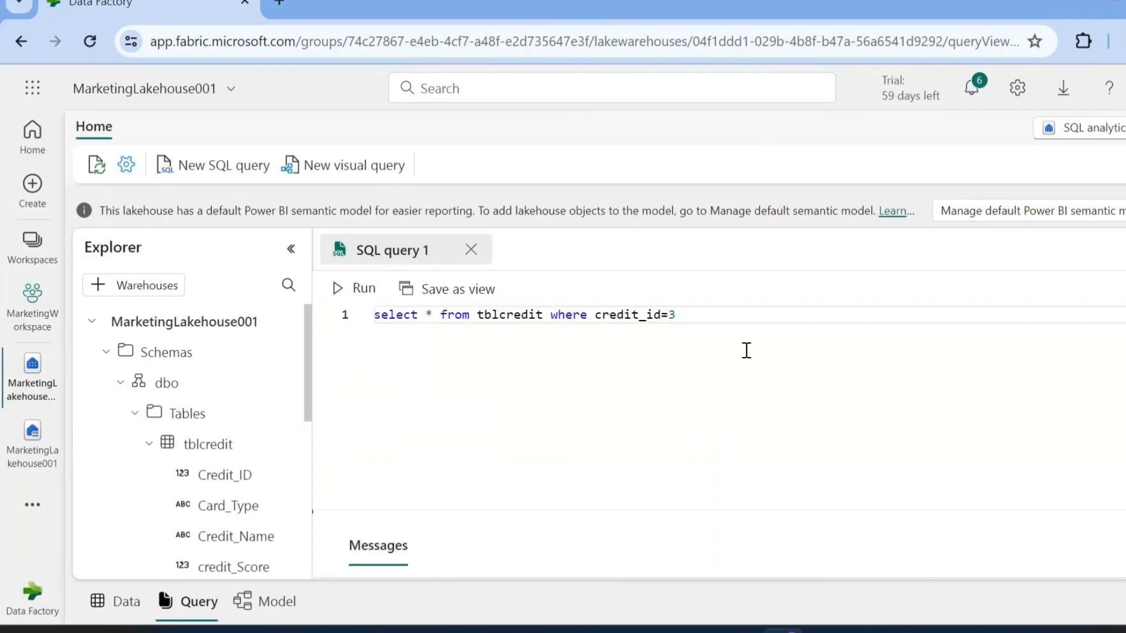
left_click(605, 316)
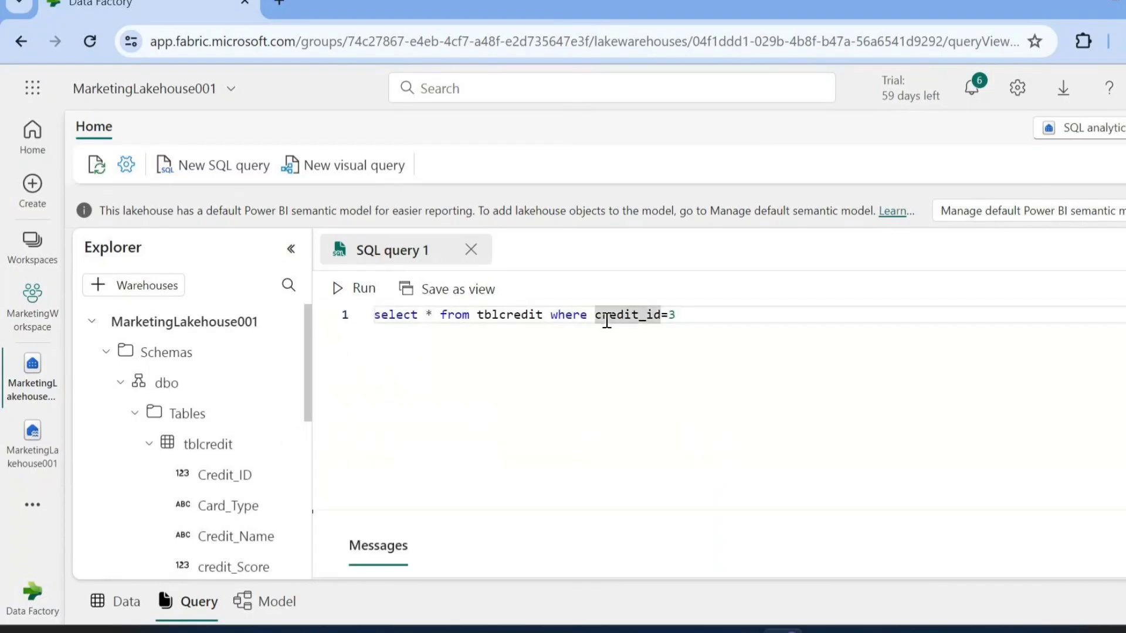
key("BackSpace")
type("C")
key("Right")
key("Right")
key("Right")
key("Right")
key("Right")
key("Right")
key("Right")
key("Right")
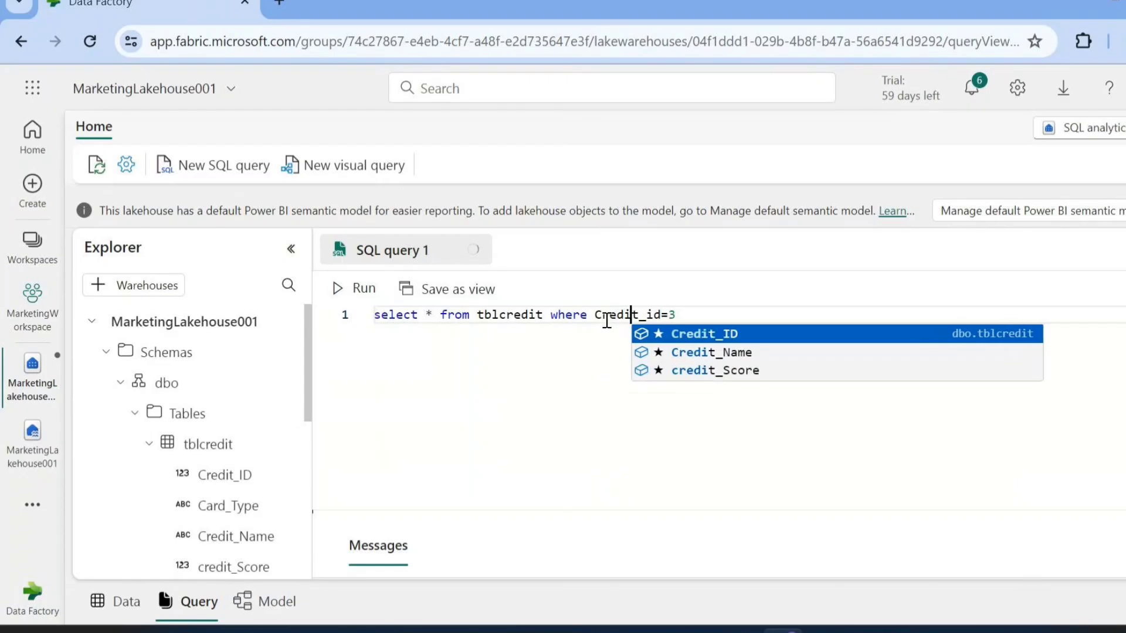
key("BackSpace")
key("BackSpace")
type("ID")
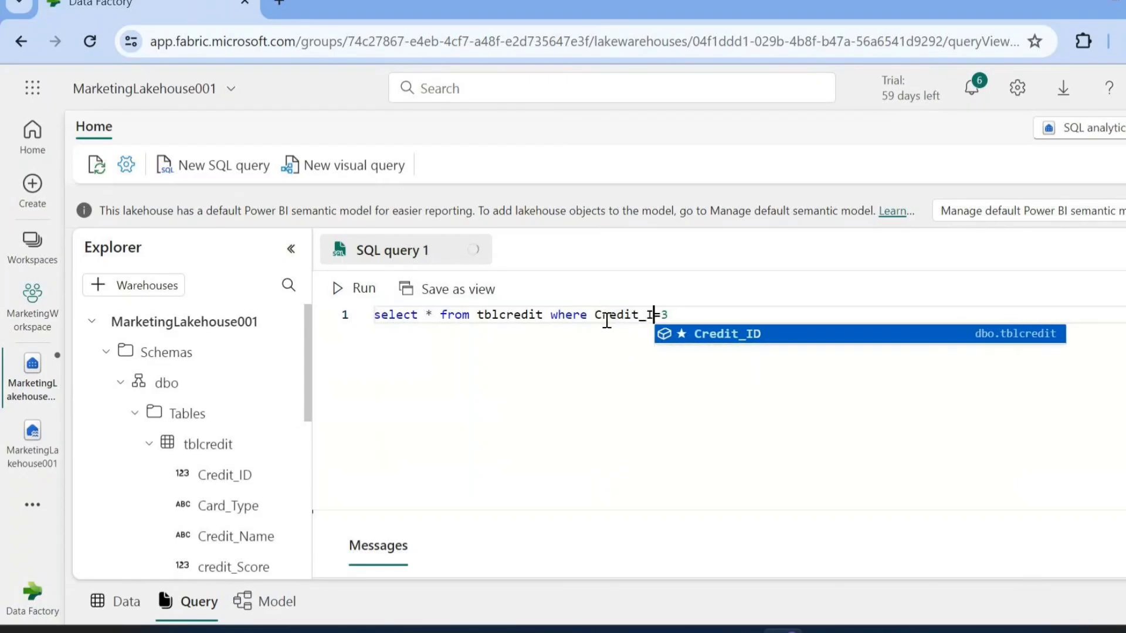
left_click(462, 386)
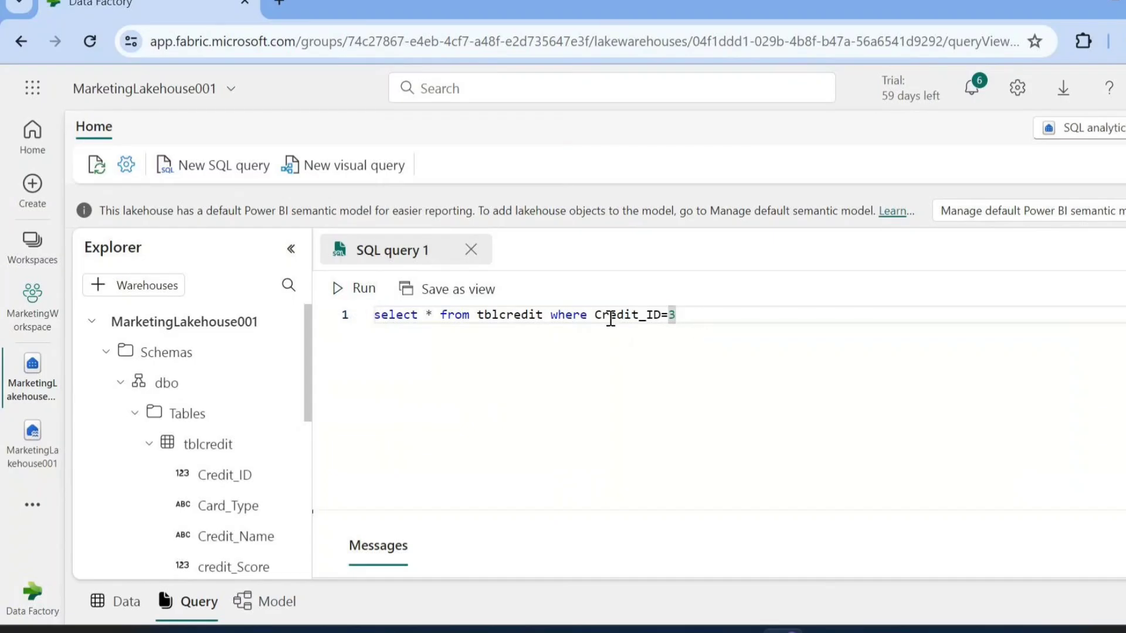
Run the tblcredit query filtered on Credit_ID=3 and look through the returned rows
left_click_drag(676, 315, 382, 314)
left_click(434, 373)
left_click(364, 289)
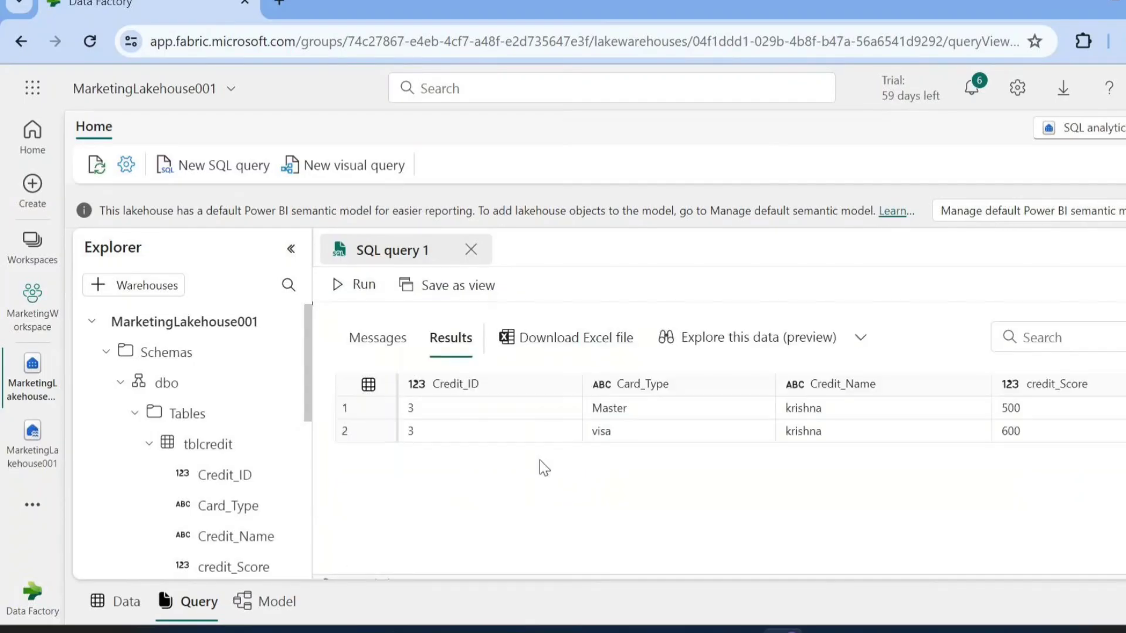
left_click_drag(449, 417, 1038, 439)
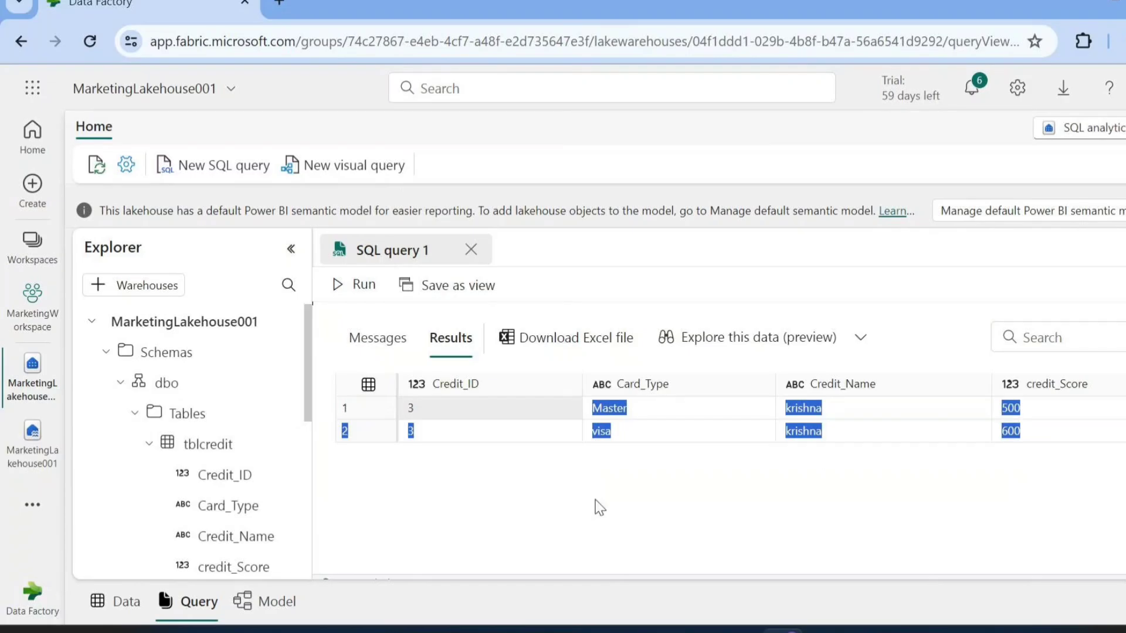
left_click(539, 537)
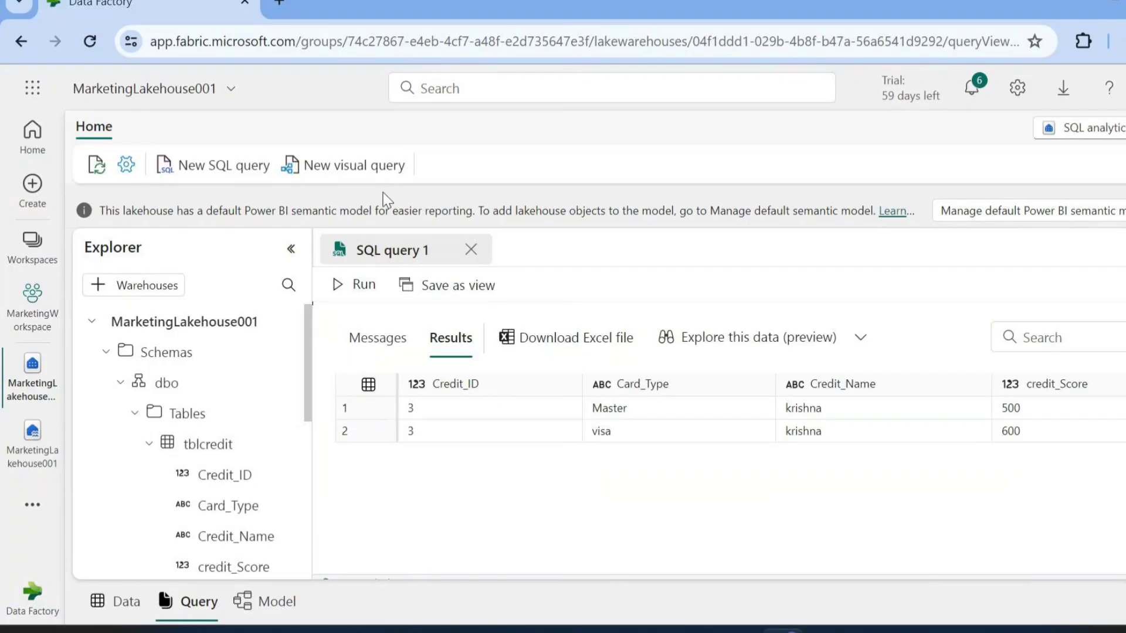
Create a new visual query on tblcredit and add an advanced row filter keeping rows where Credit_ID equals 2
left_click(343, 167)
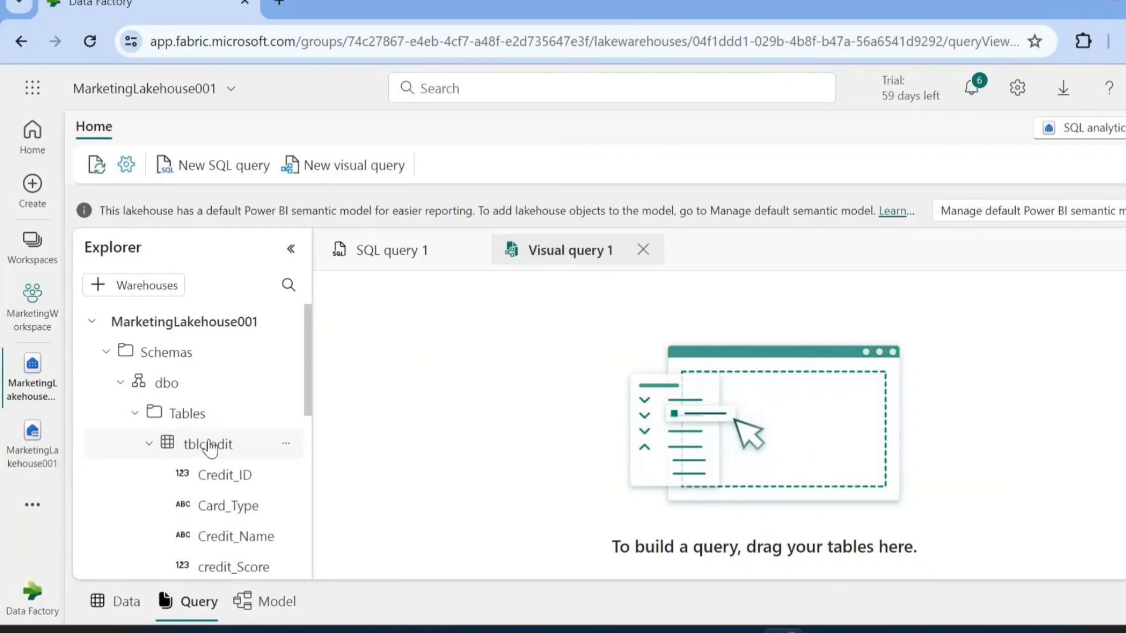
left_click_drag(212, 449, 702, 387)
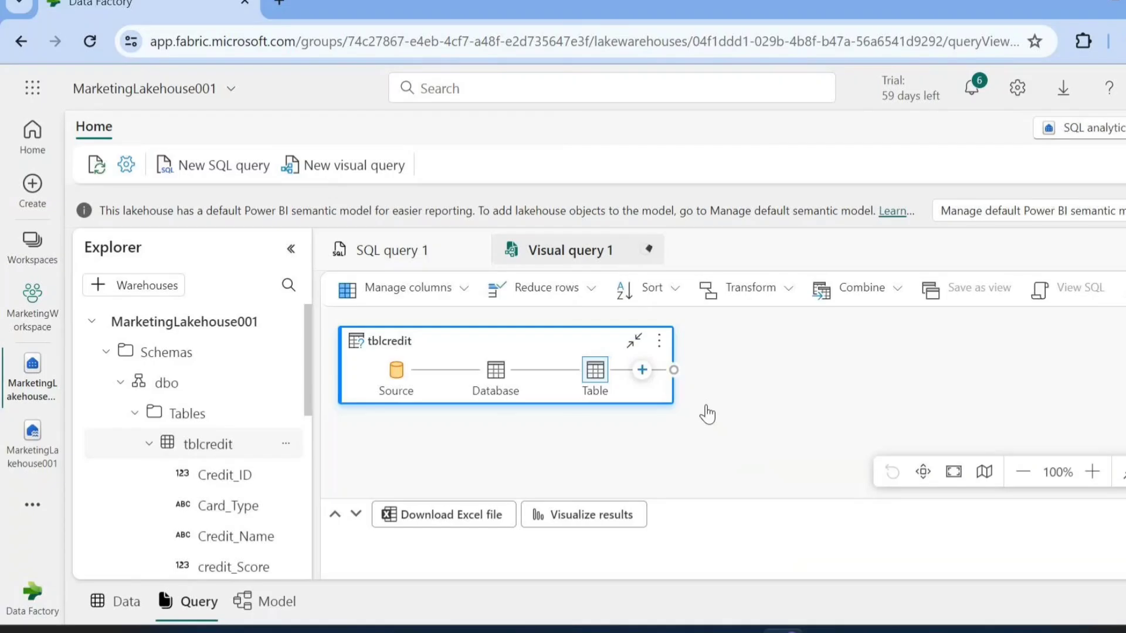
left_click(642, 371)
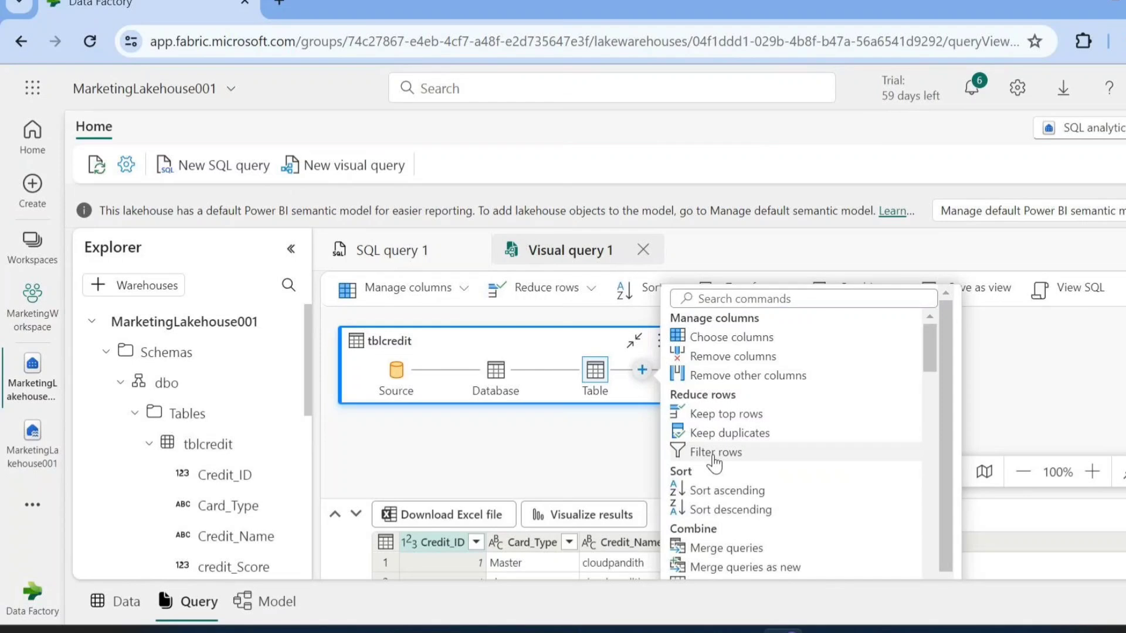
left_click(713, 455)
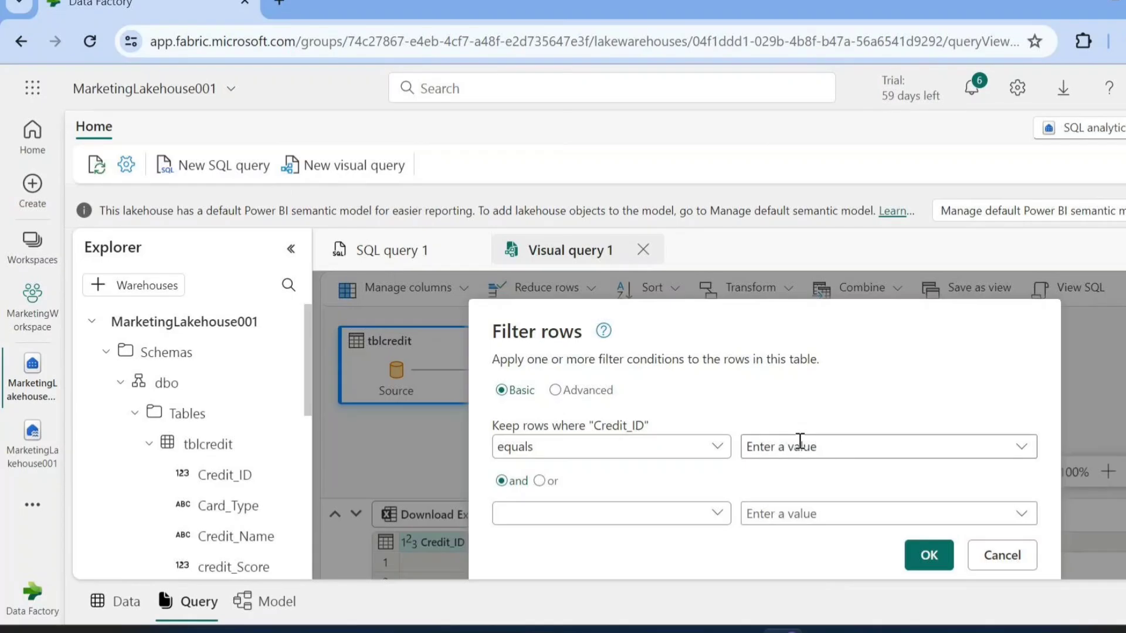
left_click(554, 391)
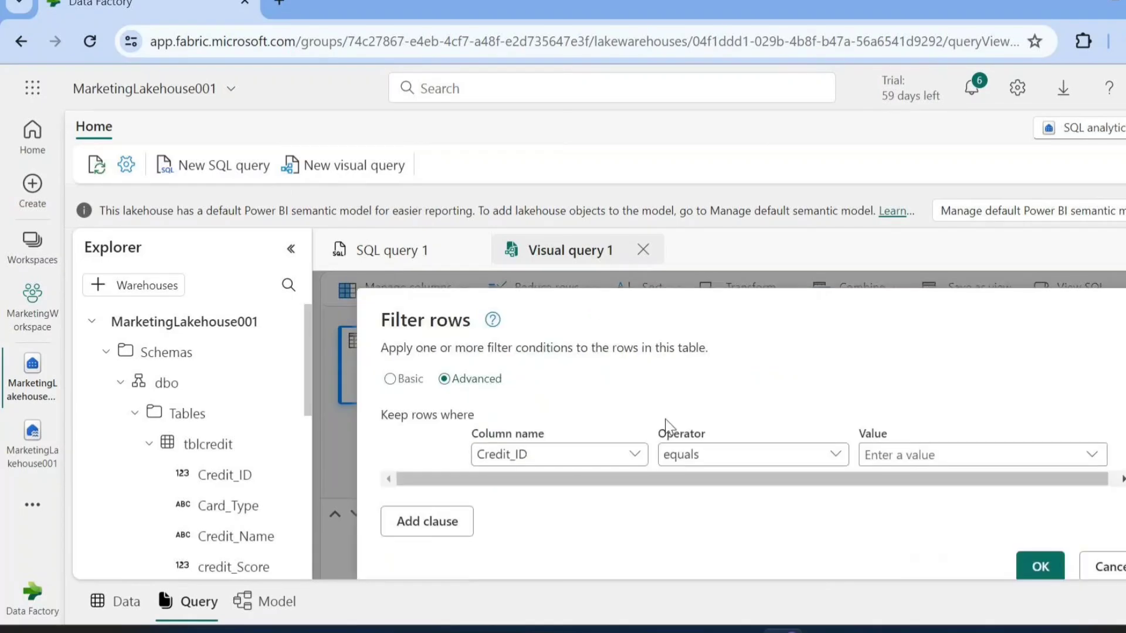
scroll(665, 419, "down", 1)
left_click(634, 411)
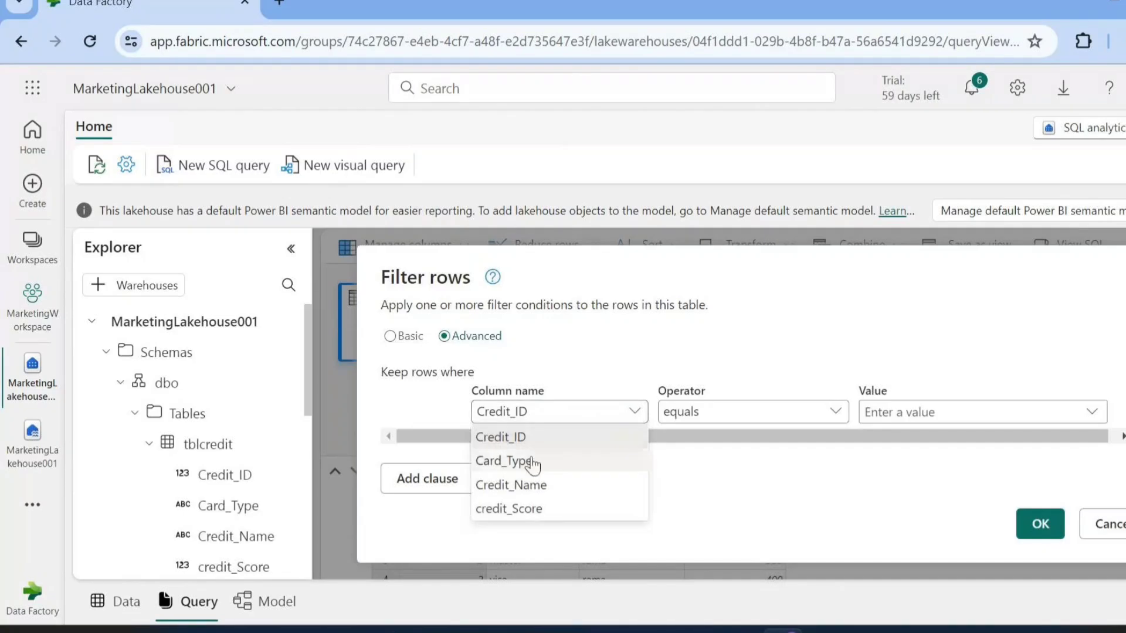
left_click(498, 440)
left_click(914, 413)
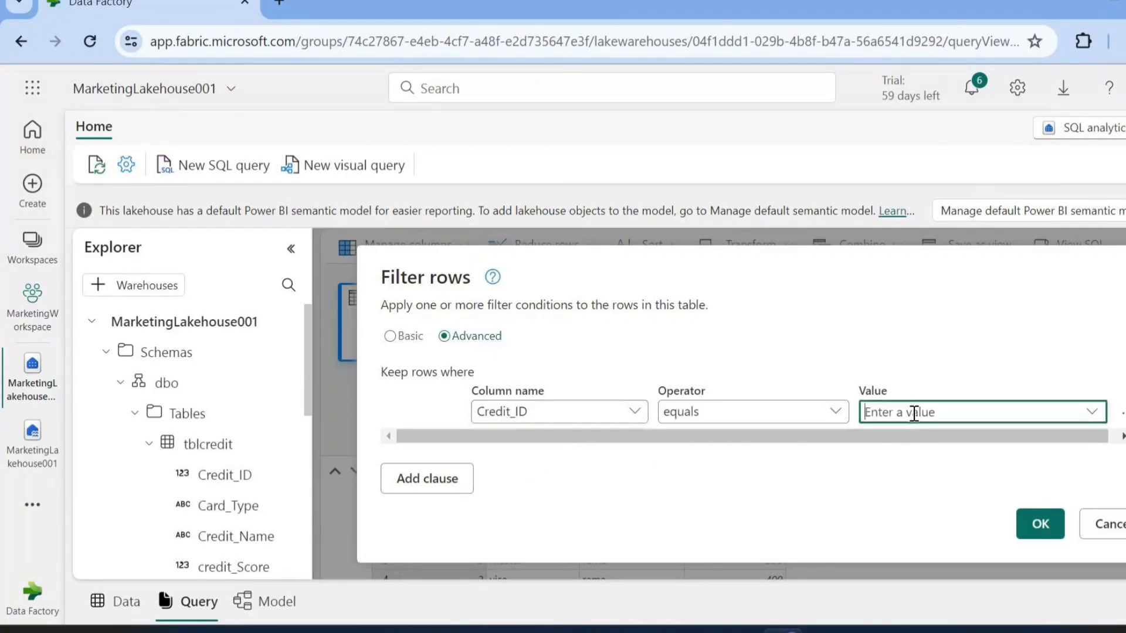
type("2")
left_click(1043, 528)
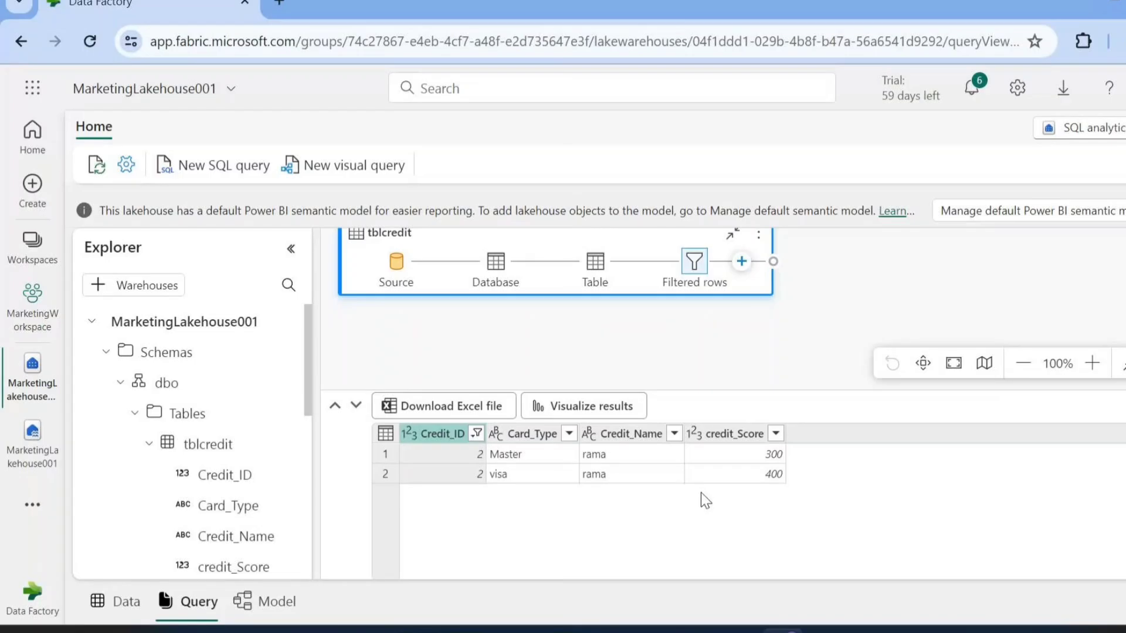
Try removing the Credit_ID column after the Filtered rows step, and delete the Removed columns step again
left_click(742, 262)
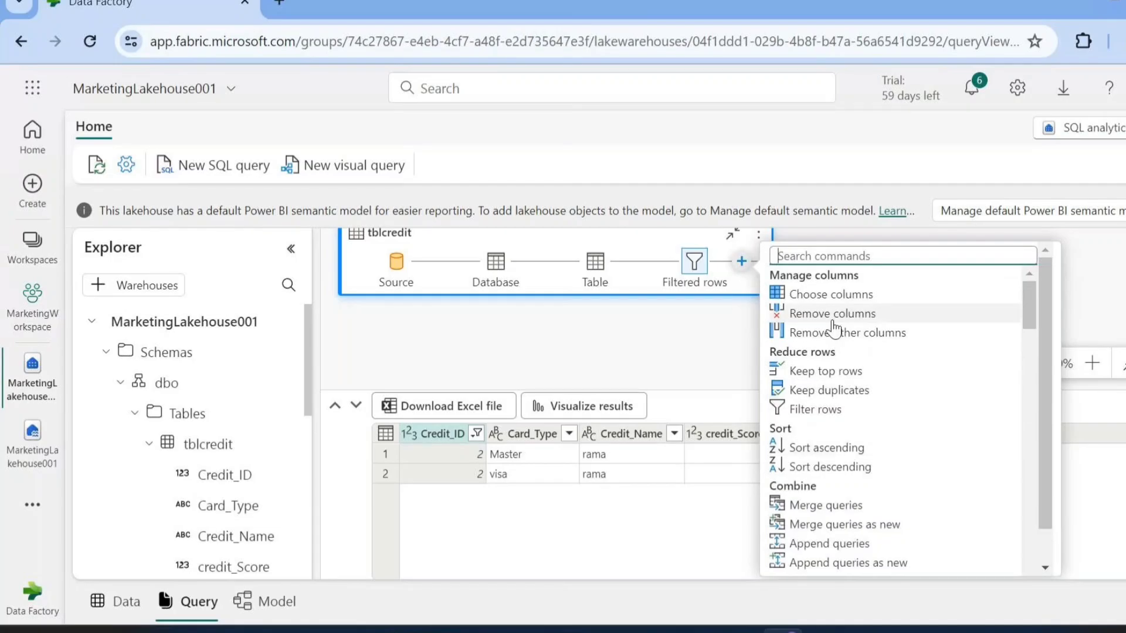
scroll(833, 326, "down", 3)
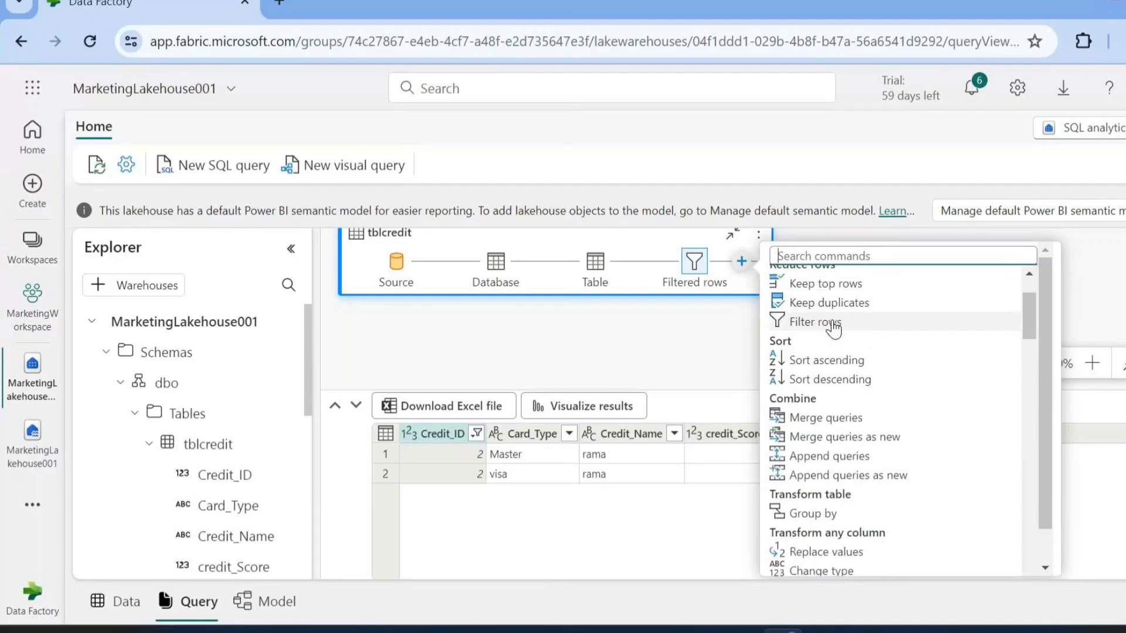
scroll(833, 330, "down", 5)
scroll(835, 330, "up", 8)
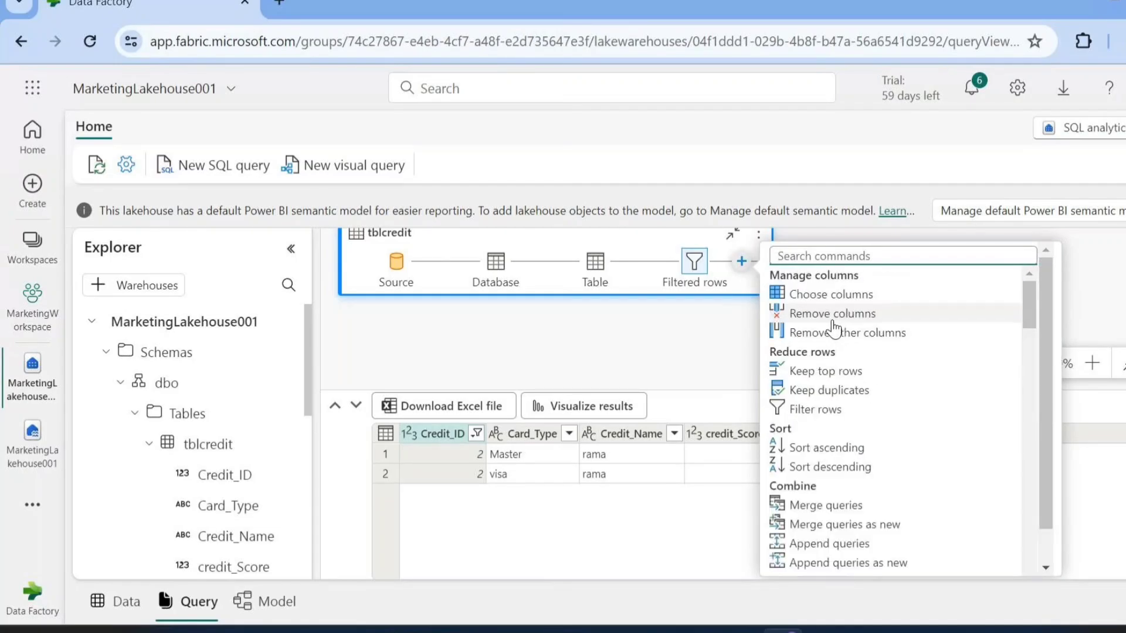
left_click(802, 317)
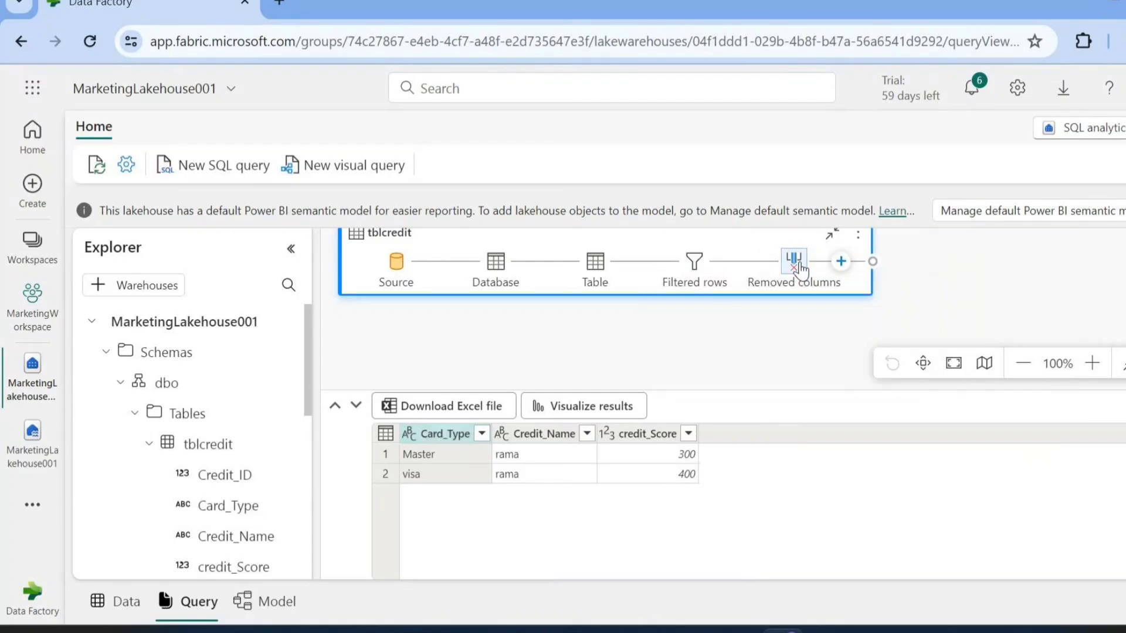
right_click(801, 271)
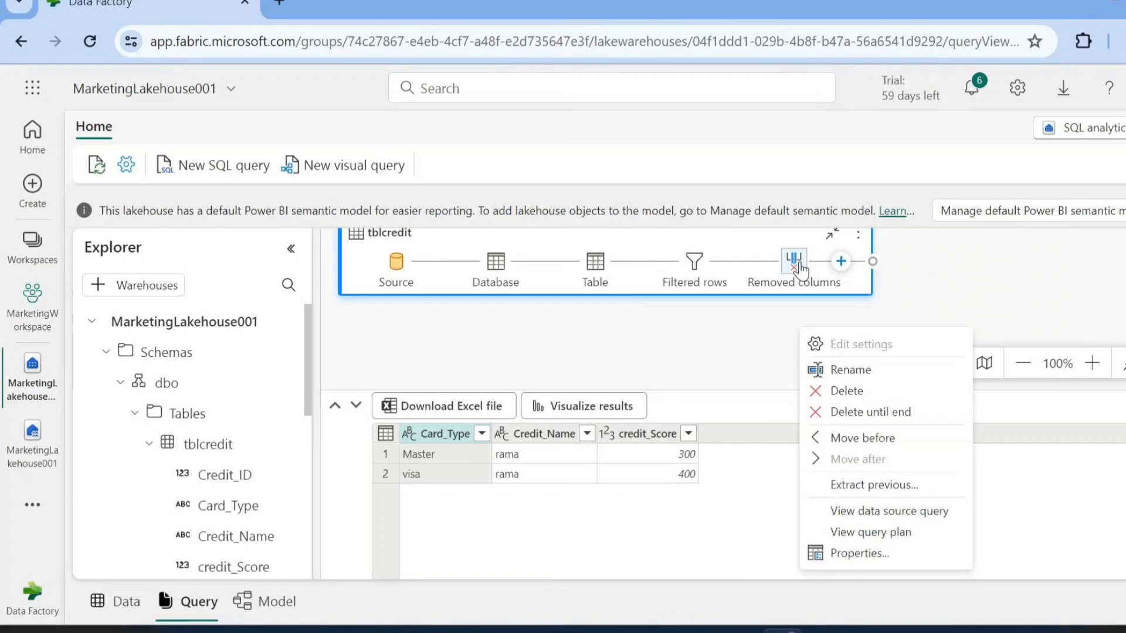
left_click(821, 411)
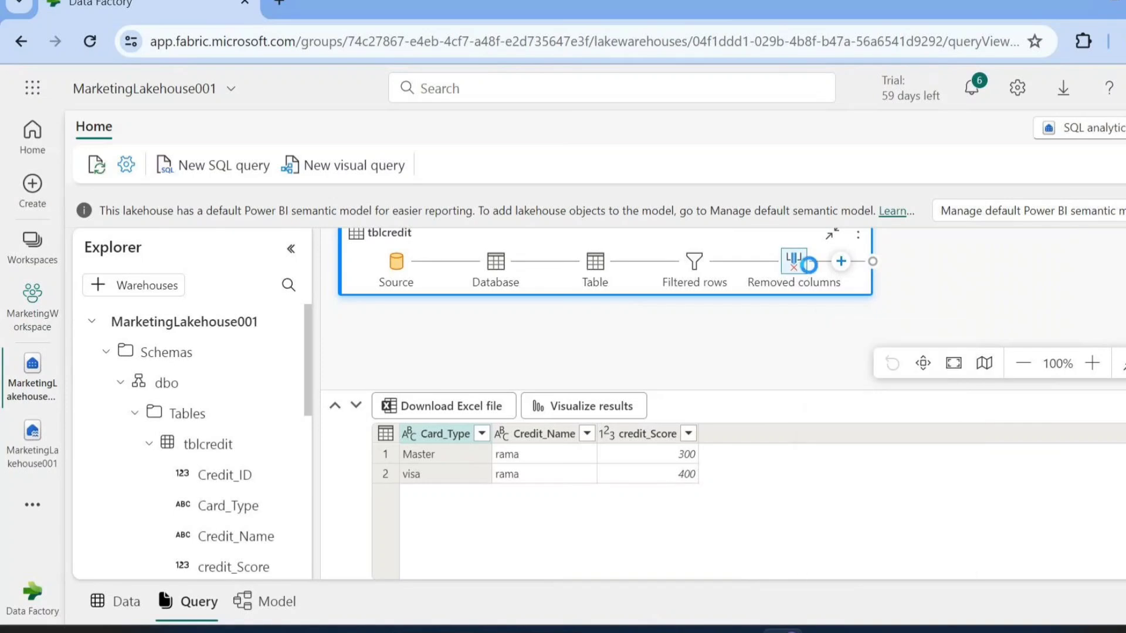
Add a Choose columns step after Filtered rows, keeping only Credit_ID, Card_Type and credit_Score
left_click(741, 261)
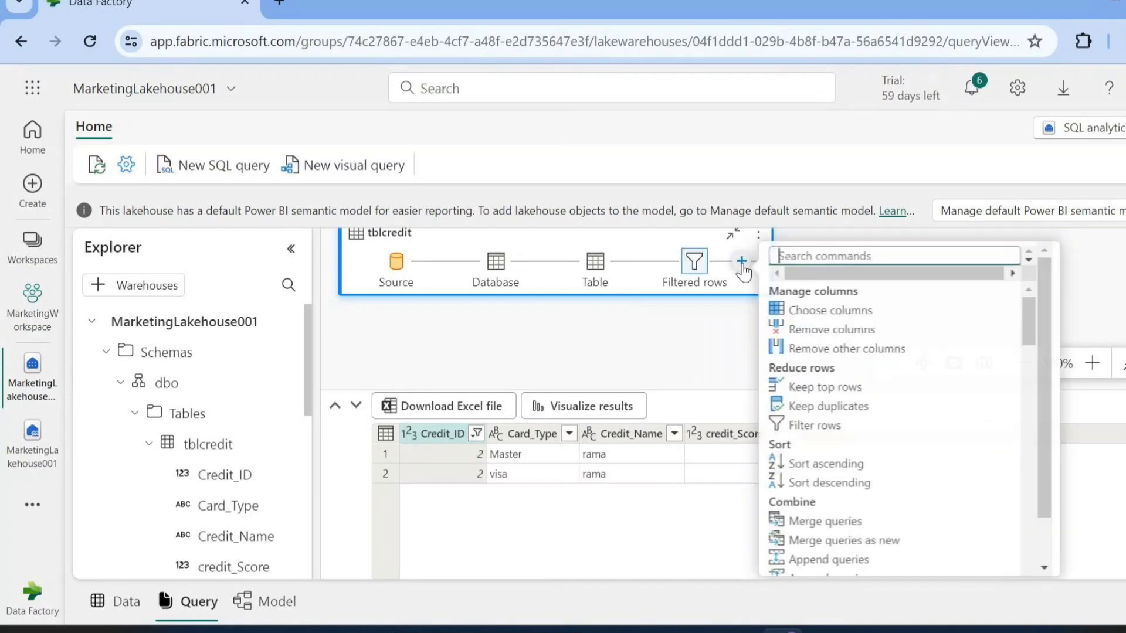
scroll(830, 393, "down", 3)
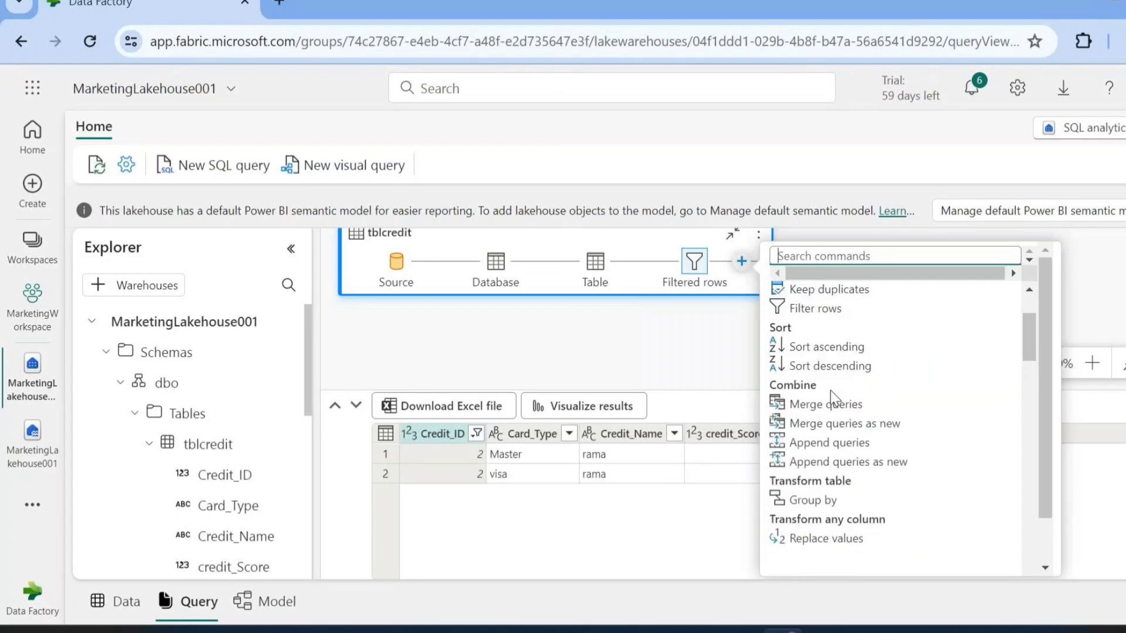
scroll(831, 399, "down", 3)
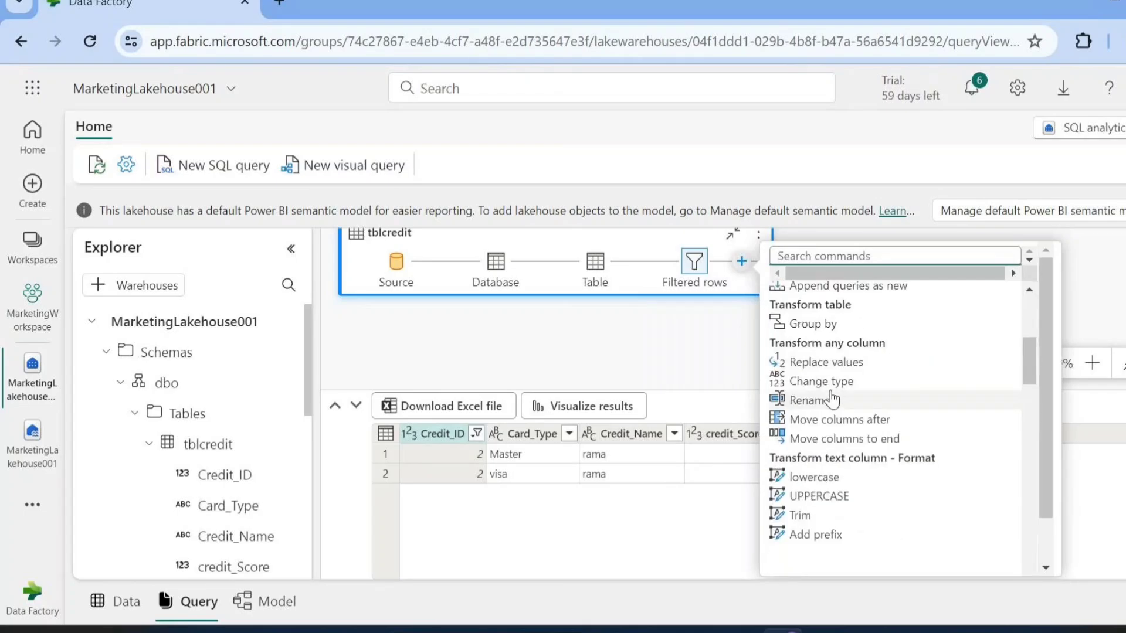
scroll(831, 397, "down", 1)
scroll(831, 397, "up", 6)
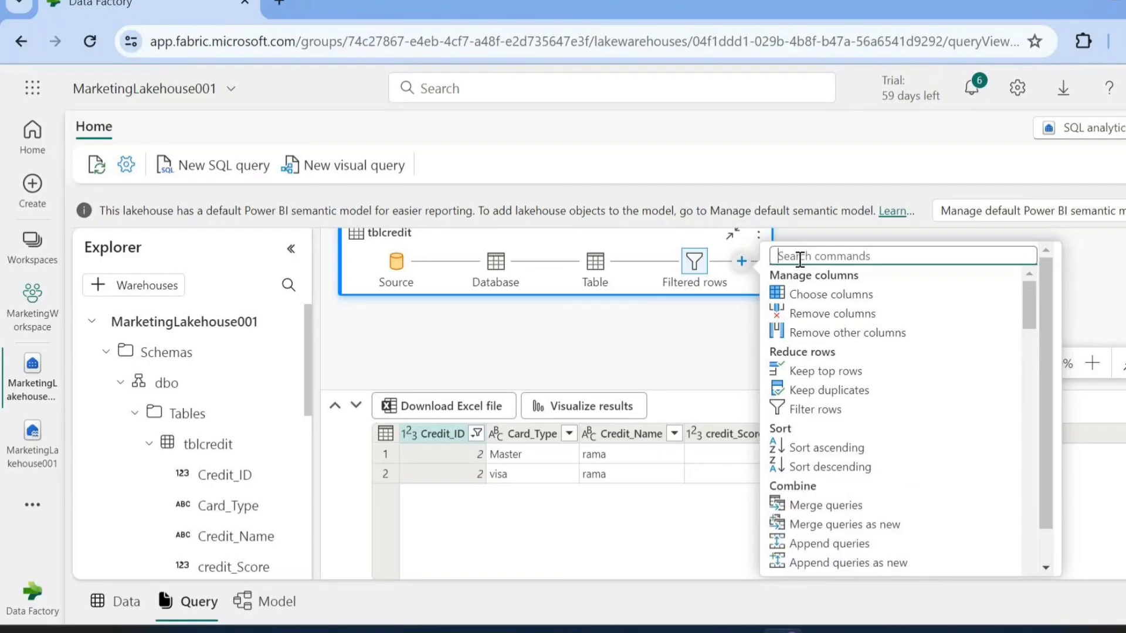
type("se")
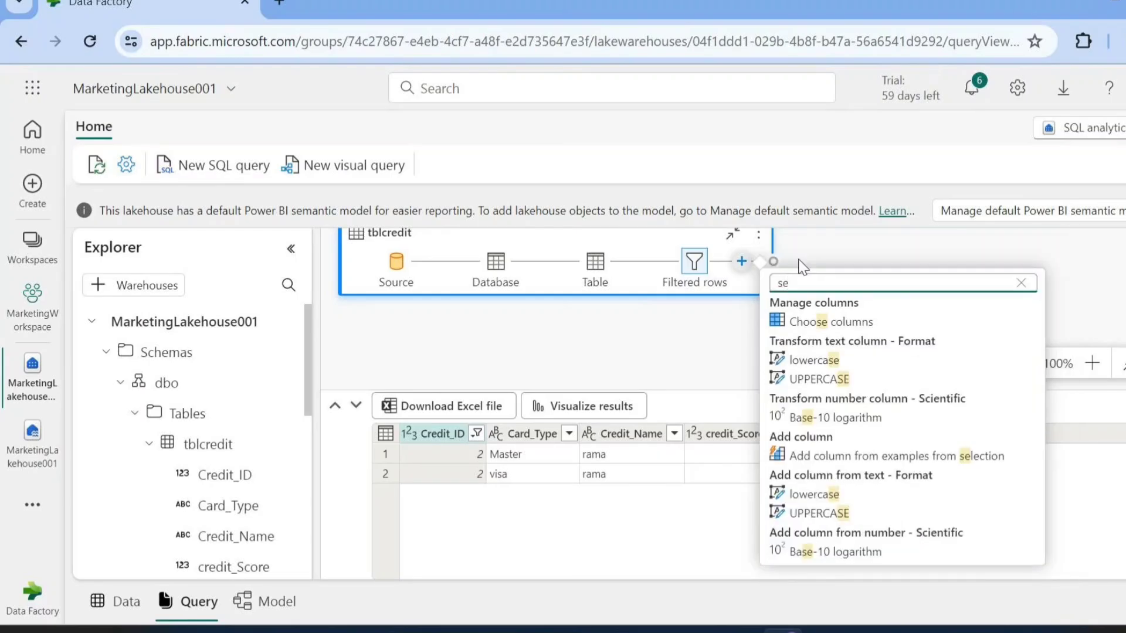
left_click(824, 322)
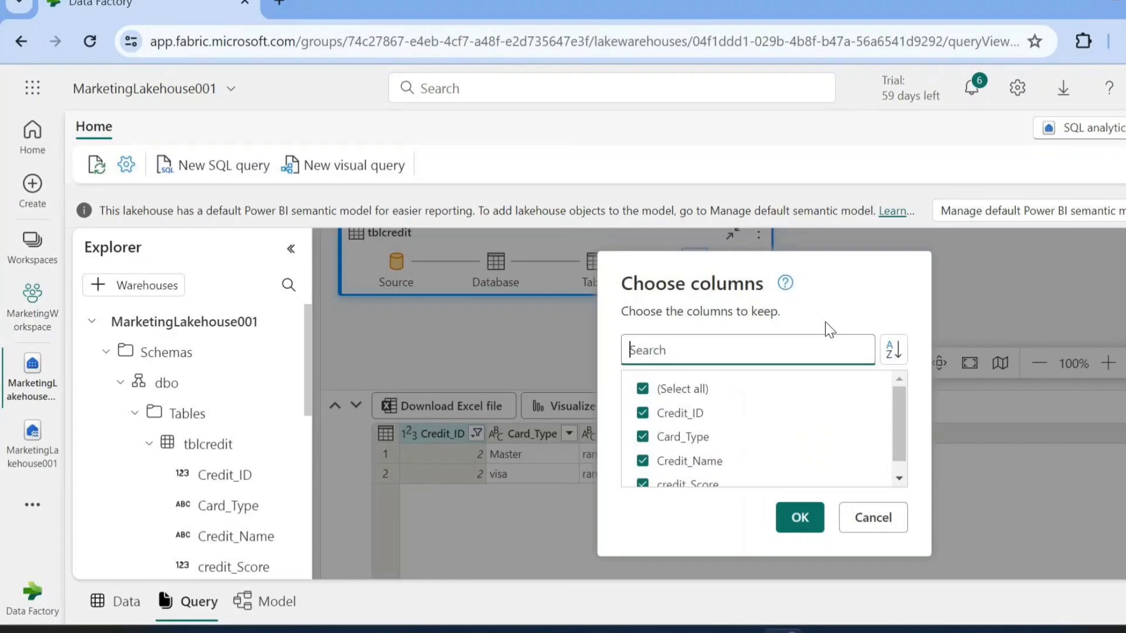
scroll(674, 413, "down", 1)
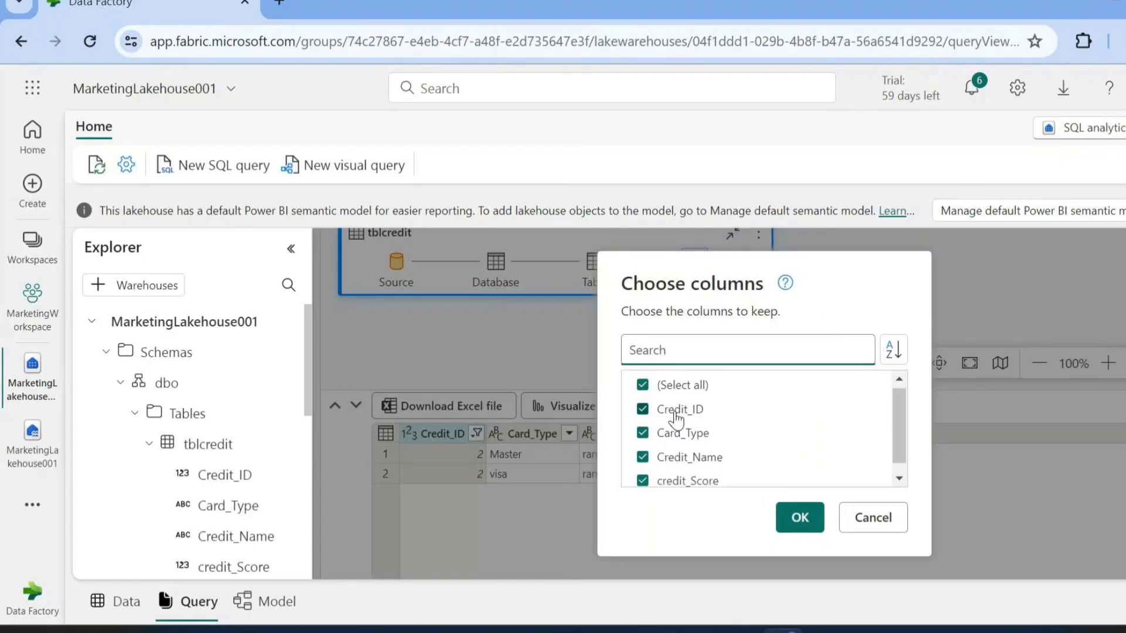
scroll(674, 413, "up", 1)
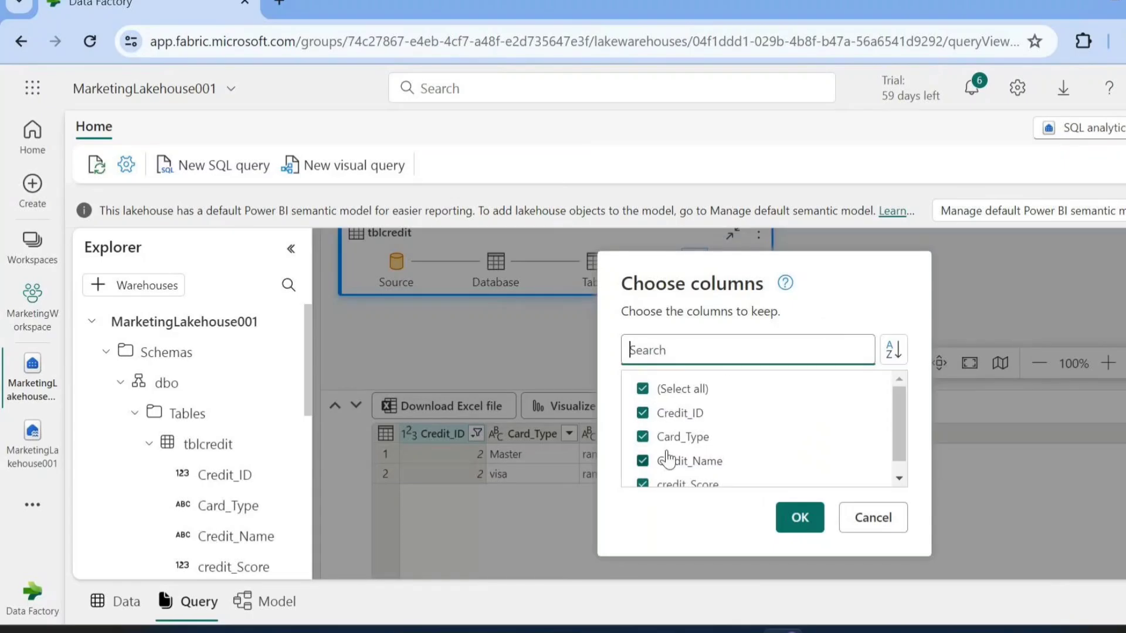
scroll(669, 457, "down", 1)
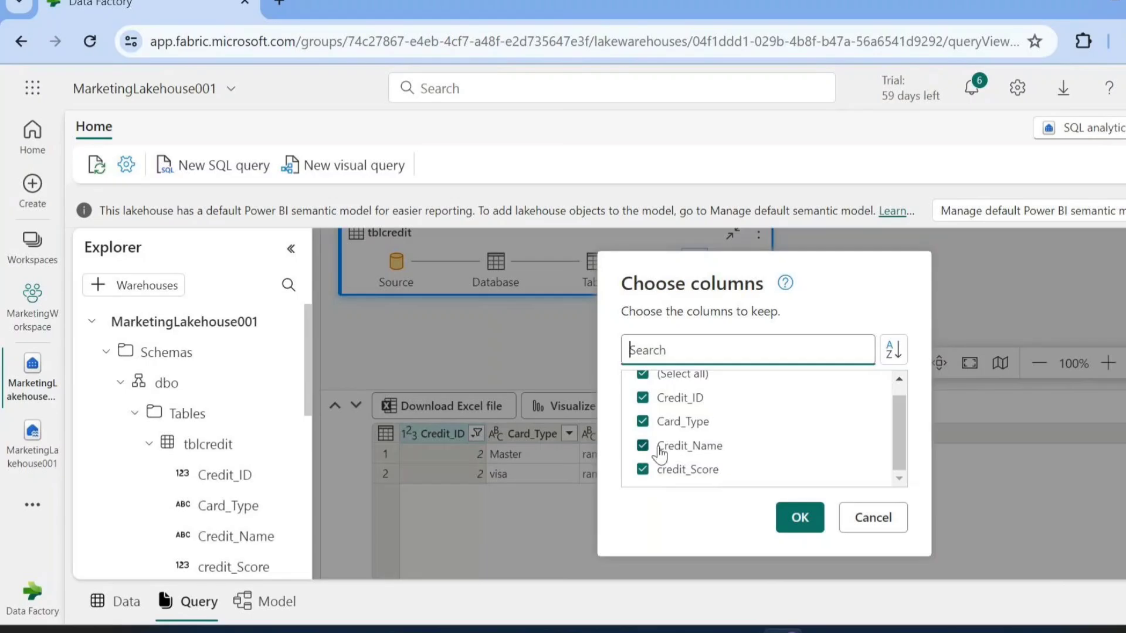
left_click(642, 422)
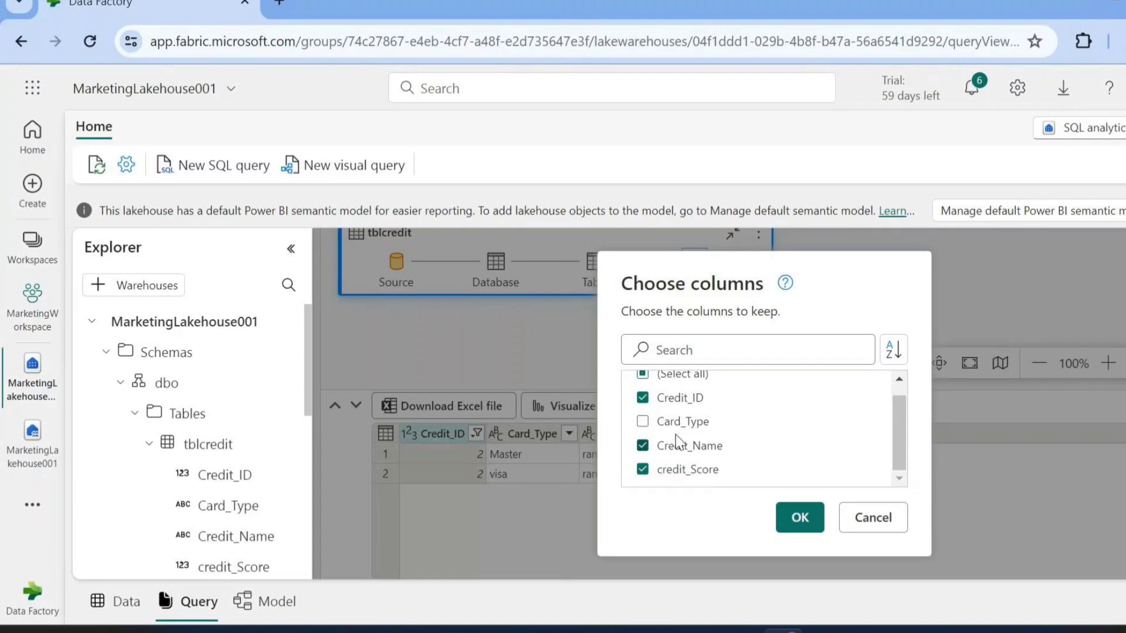
left_click(642, 424)
left_click(643, 446)
left_click(799, 516)
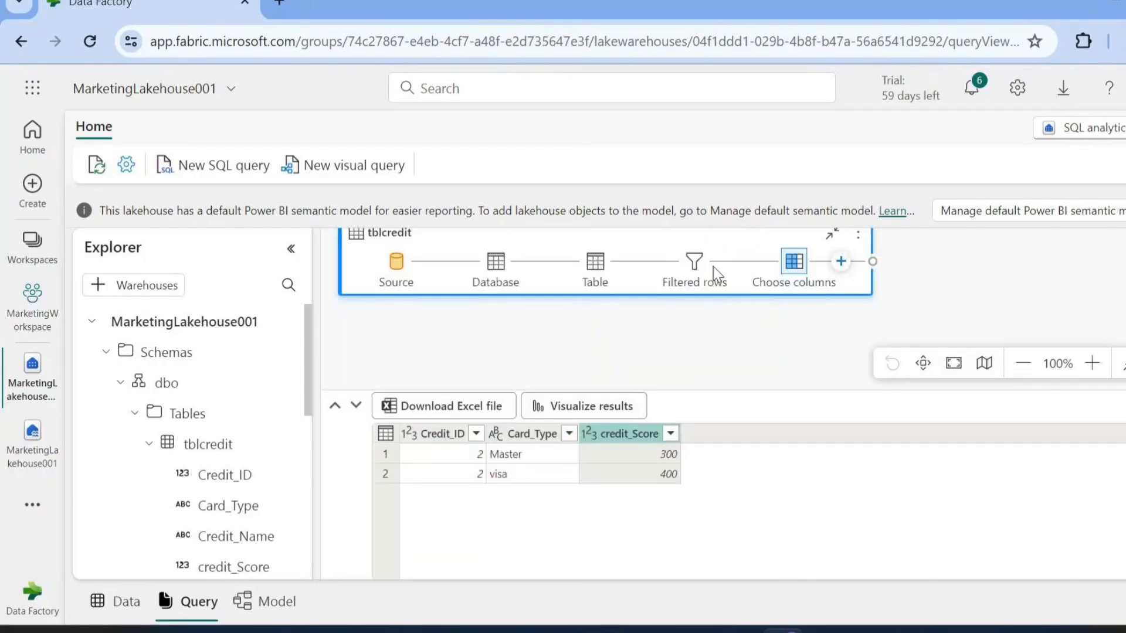
Delete the Filtered rows step from the visual query, and look over the unfiltered rows and the empty Visualize results canvas
right_click(695, 270)
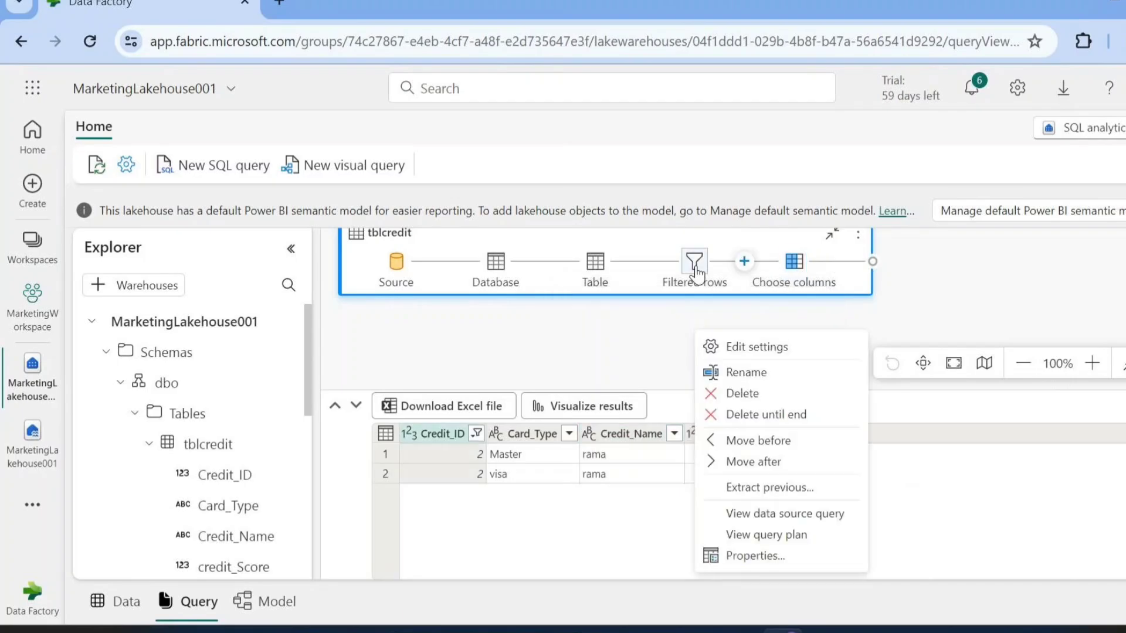
left_click(736, 393)
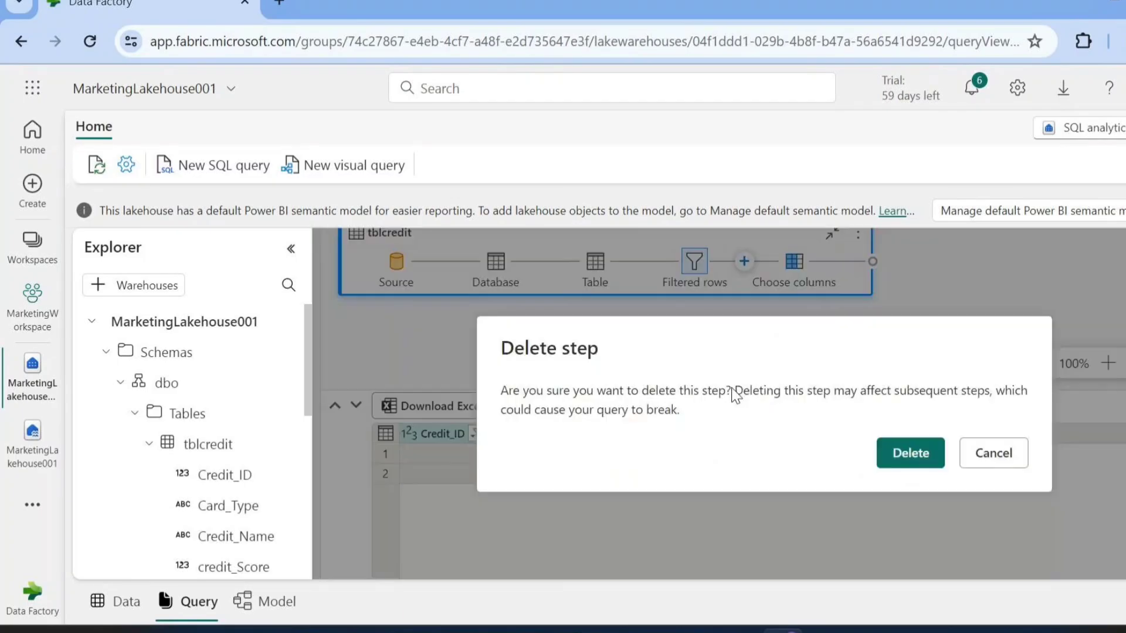
left_click(909, 452)
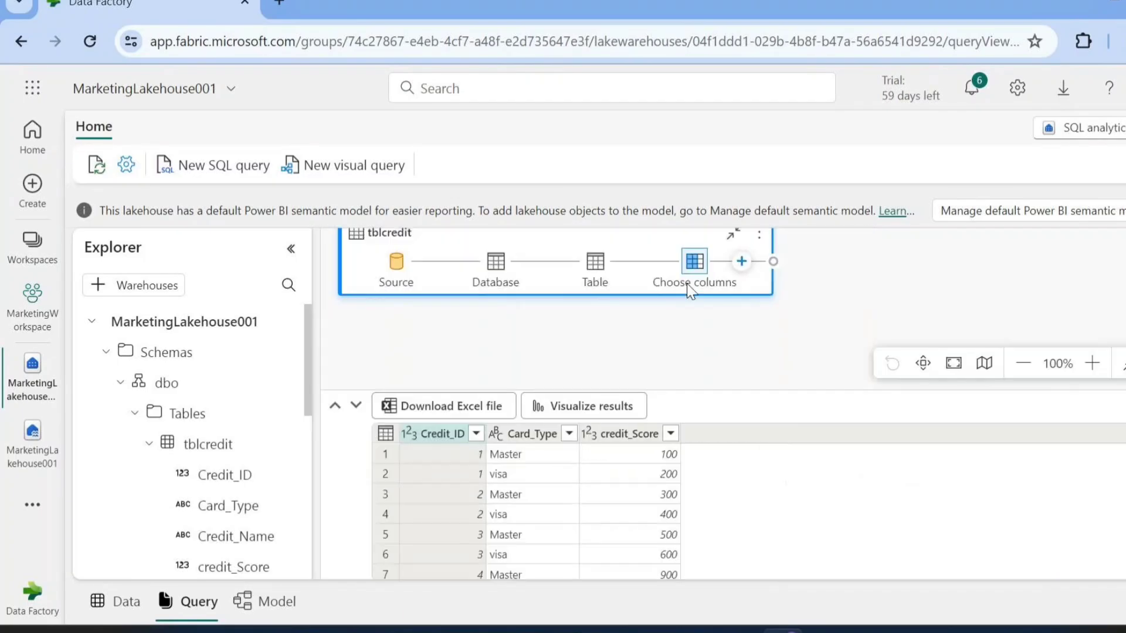
scroll(628, 536, "down", 2)
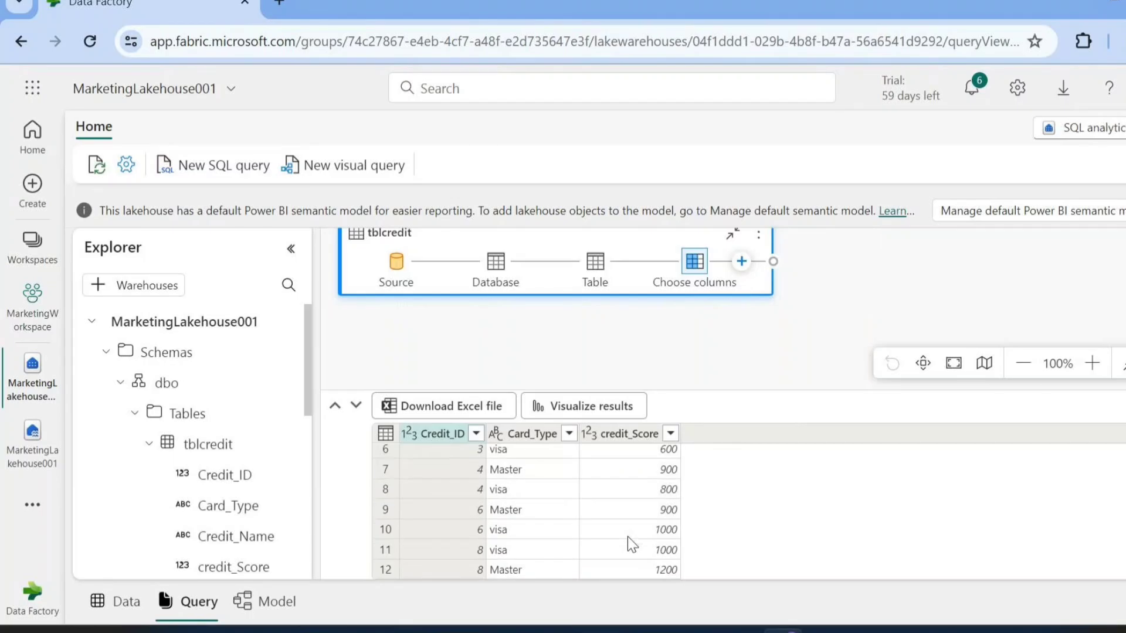
scroll(627, 537, "up", 2)
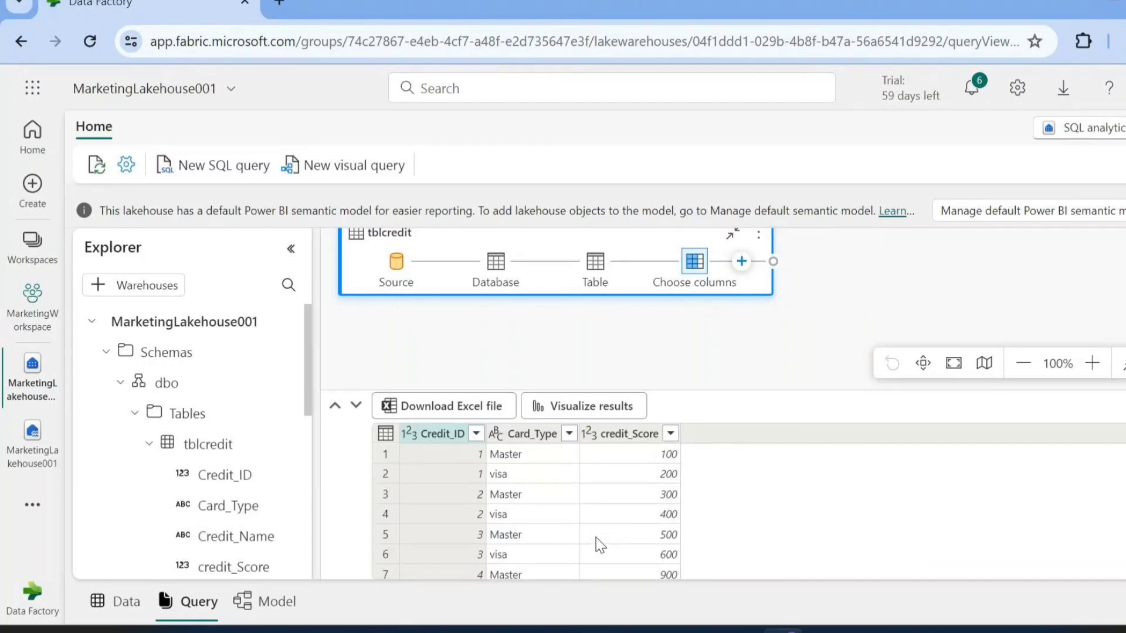
scroll(596, 537, "down", 2)
scroll(596, 537, "up", 2)
scroll(596, 537, "down", 2)
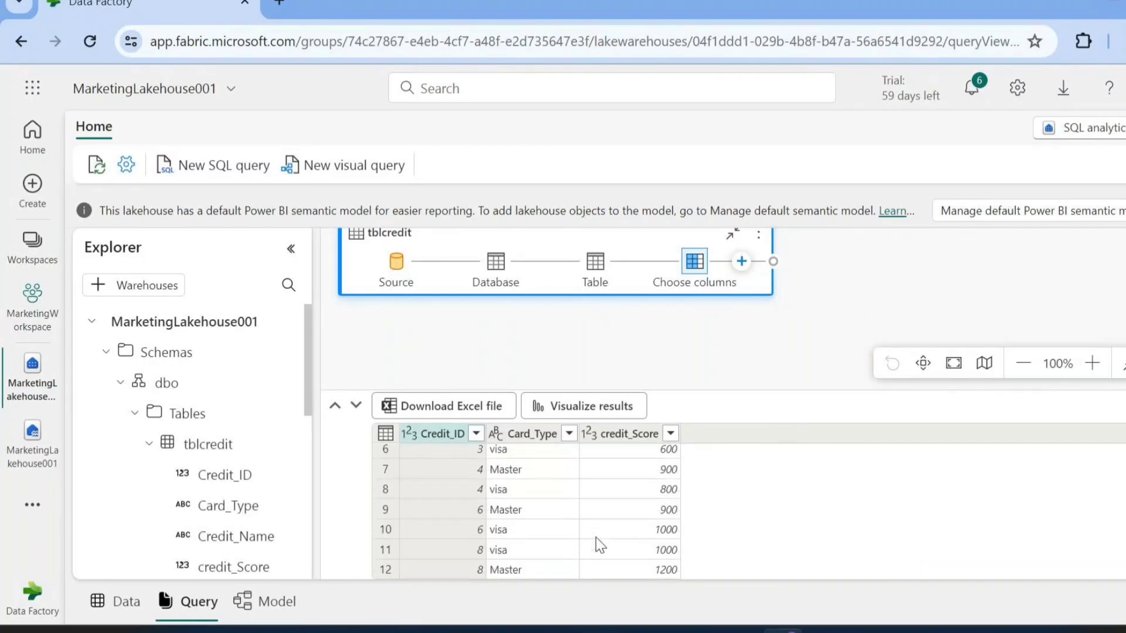
scroll(595, 537, "up", 2)
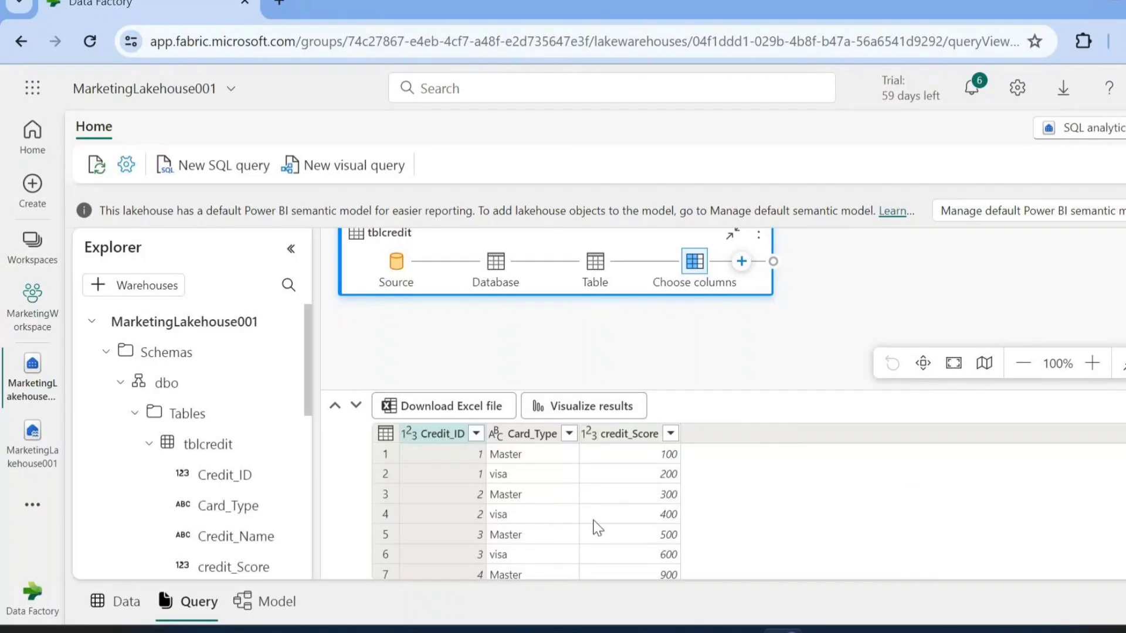
left_click(567, 407)
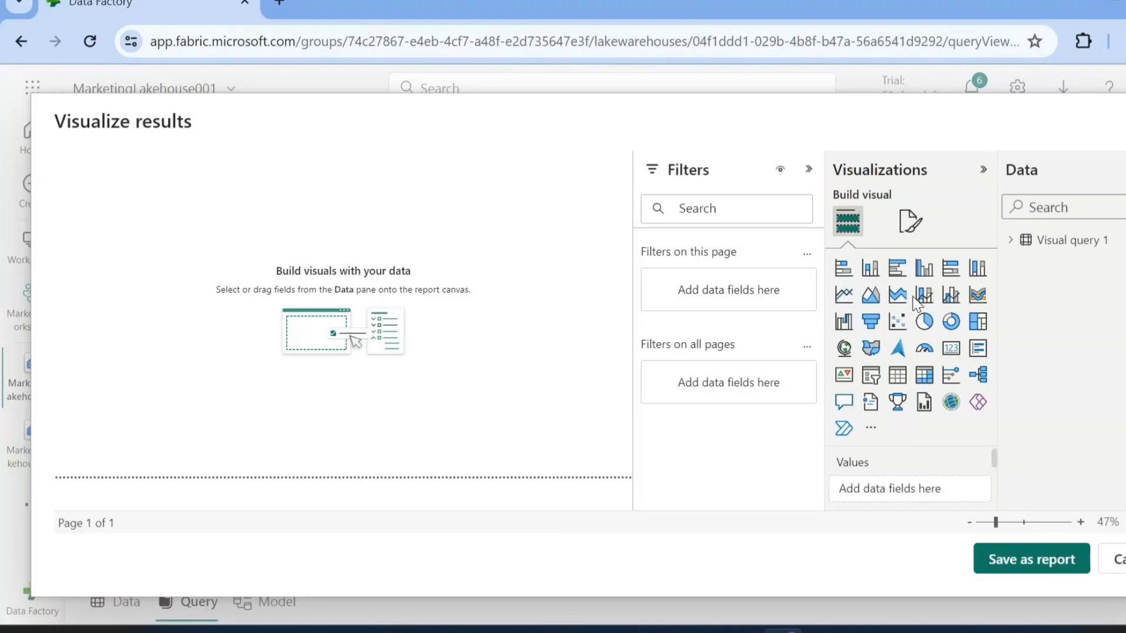
left_click(1117, 560)
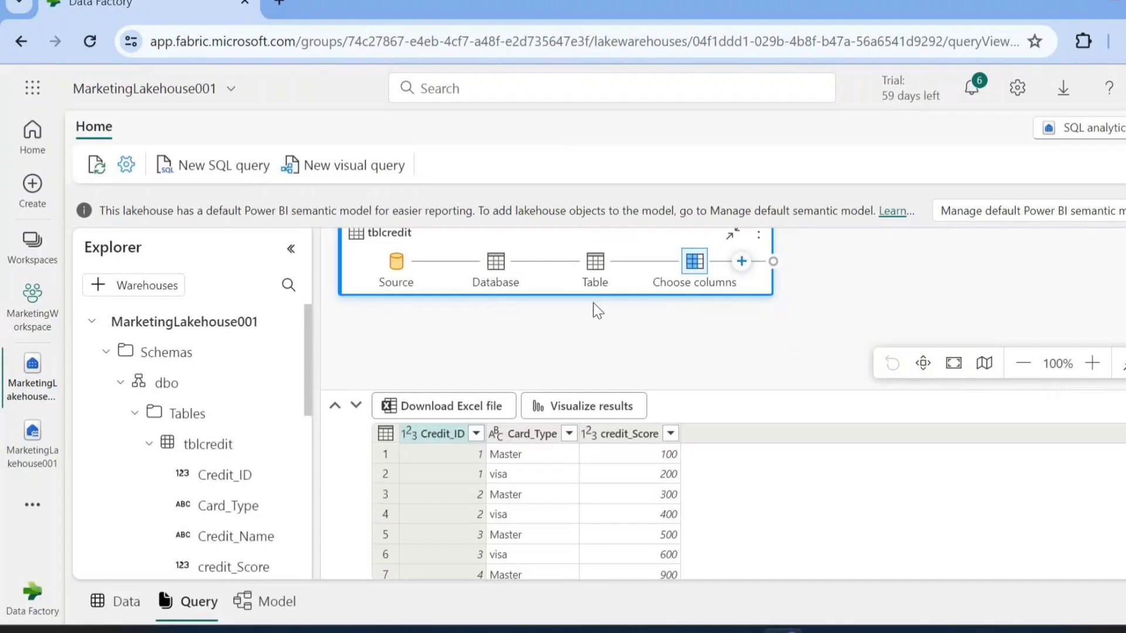
Set up a Group by after Choose columns that groups on Card_Type and sums credit_Score
left_click(742, 261)
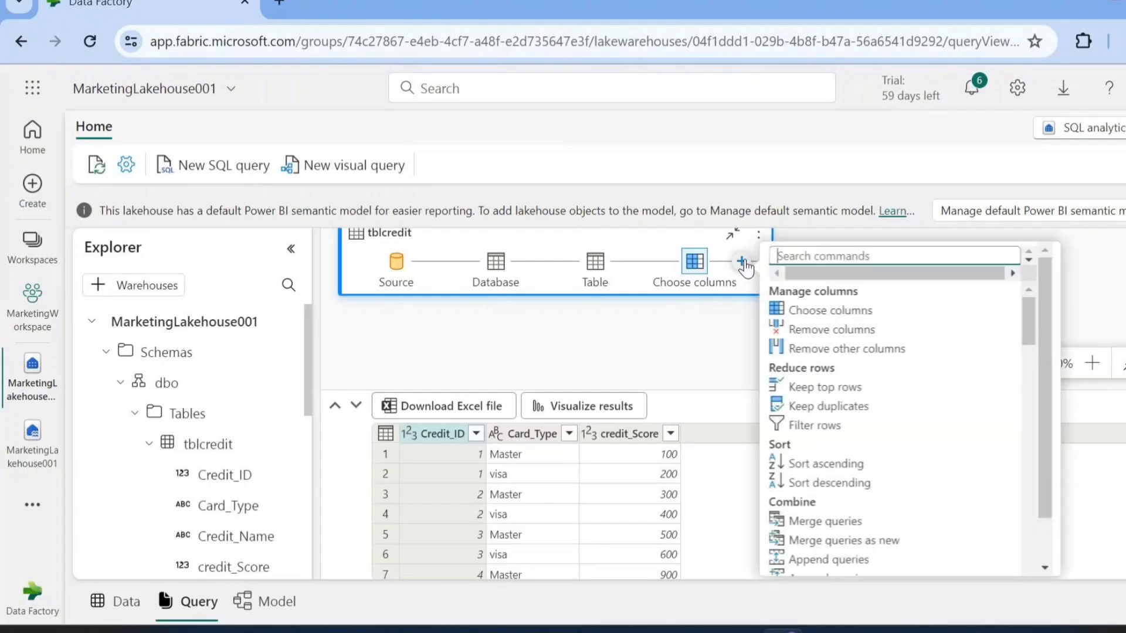
scroll(825, 457, "down", 2)
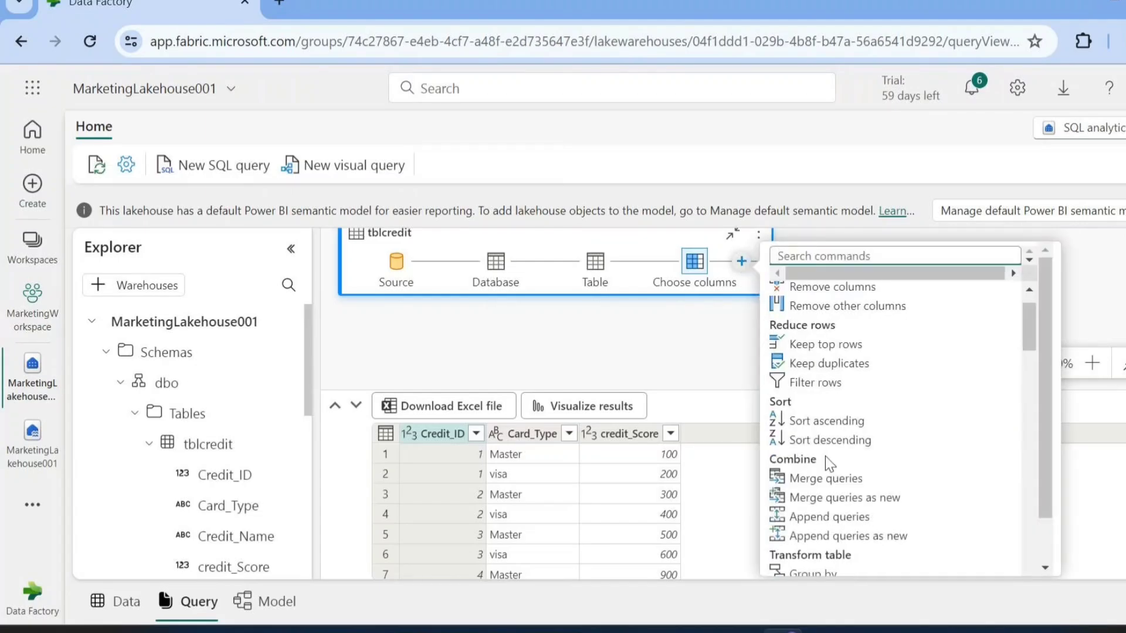
scroll(826, 466, "down", 1)
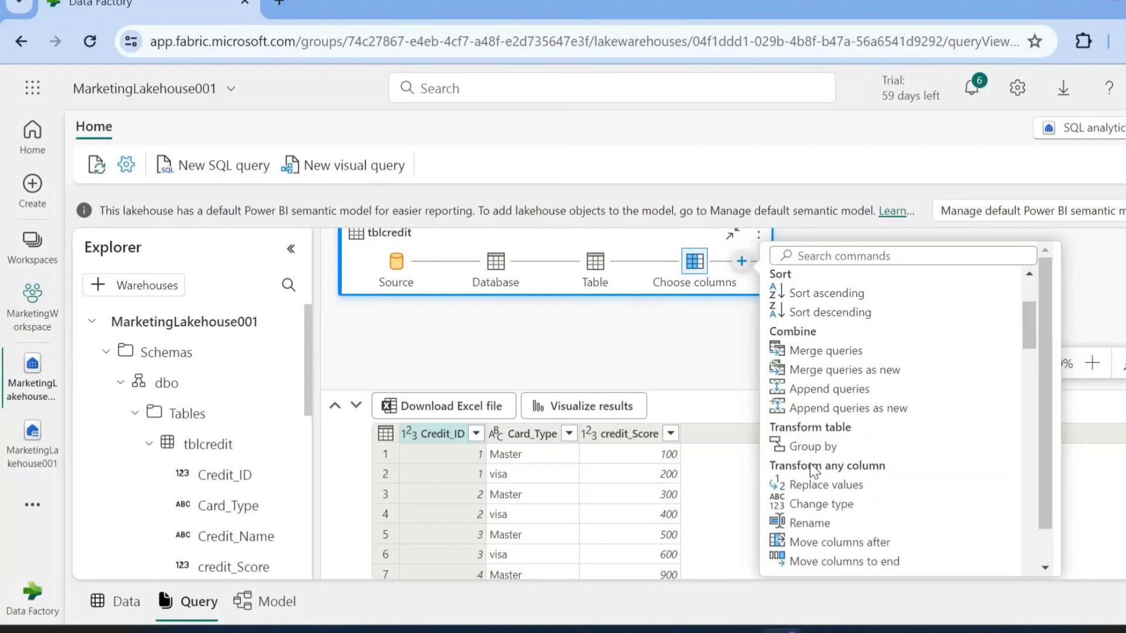
left_click(805, 455)
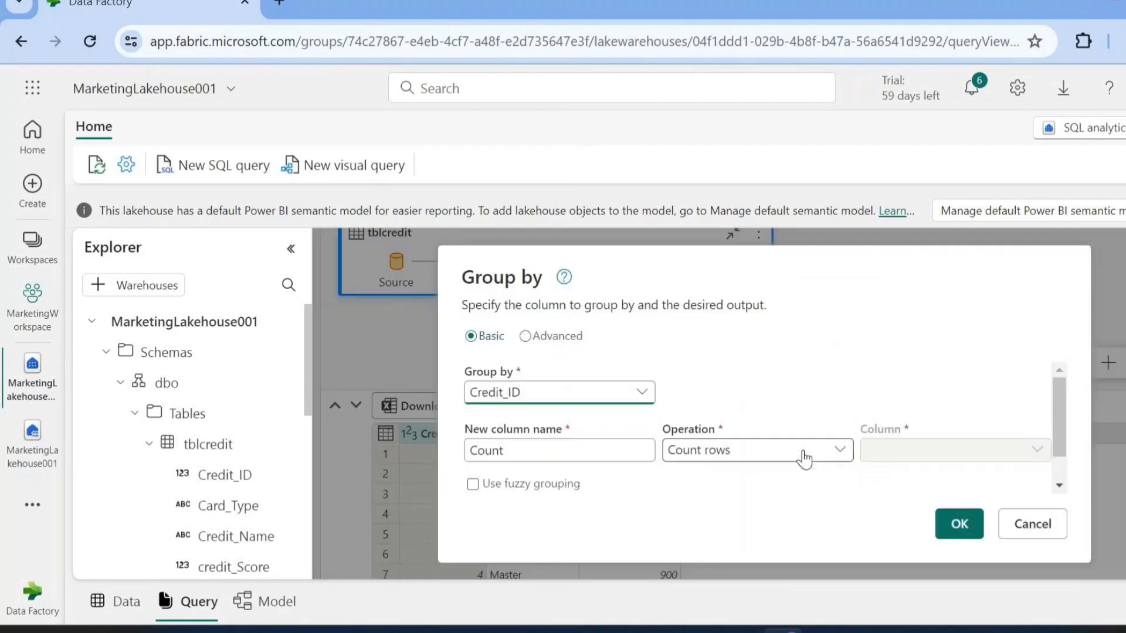
left_click(636, 392)
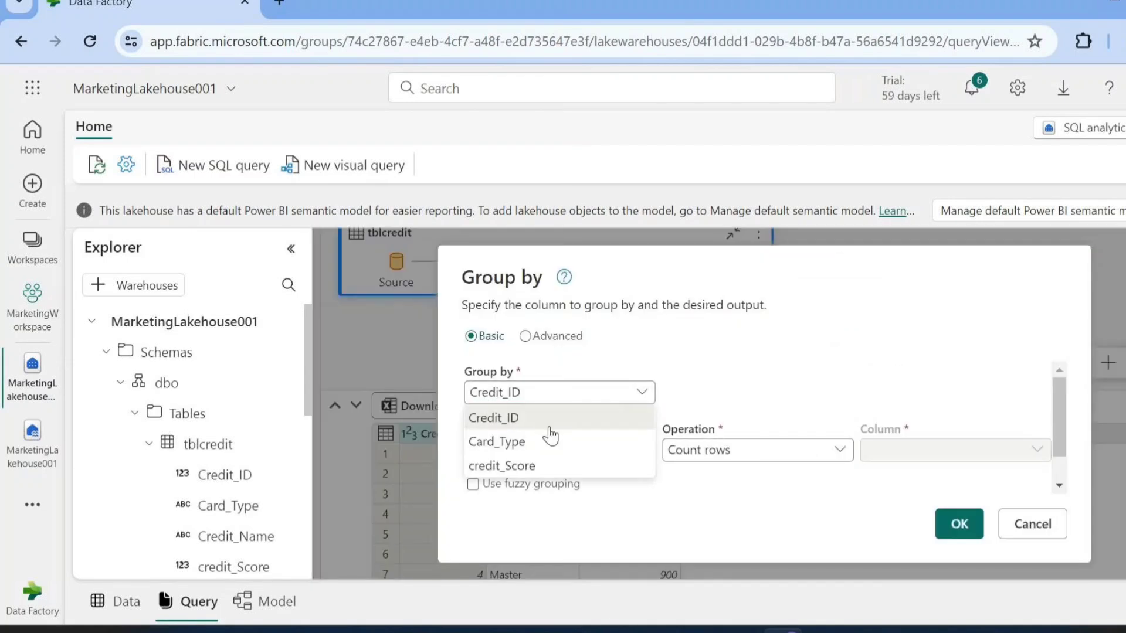
left_click(509, 443)
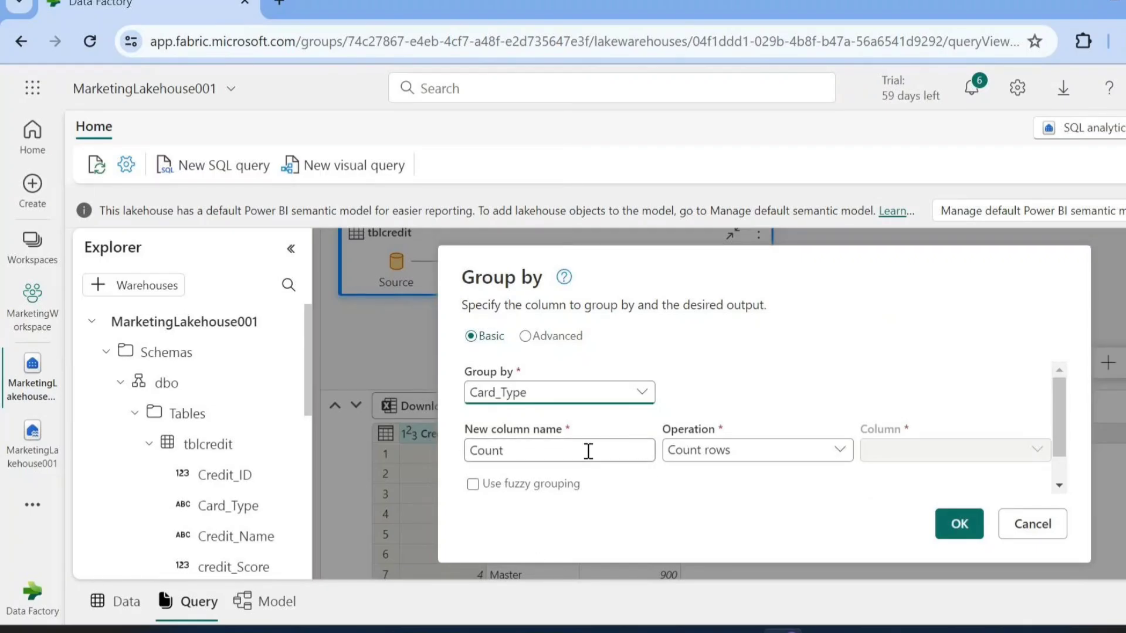
left_click(761, 457)
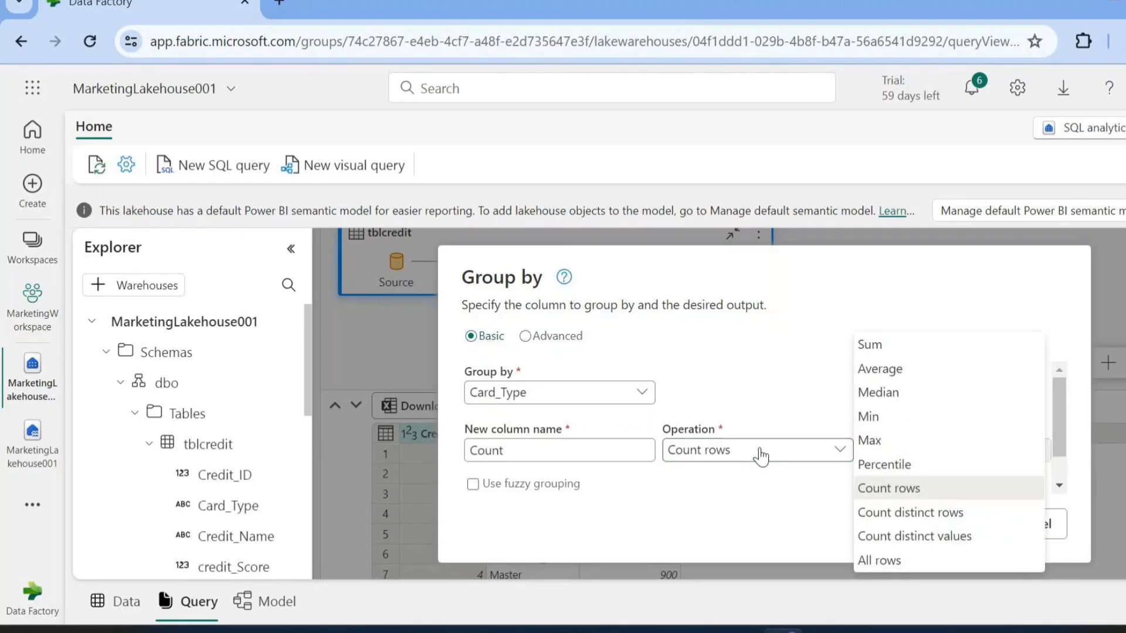
left_click(611, 452)
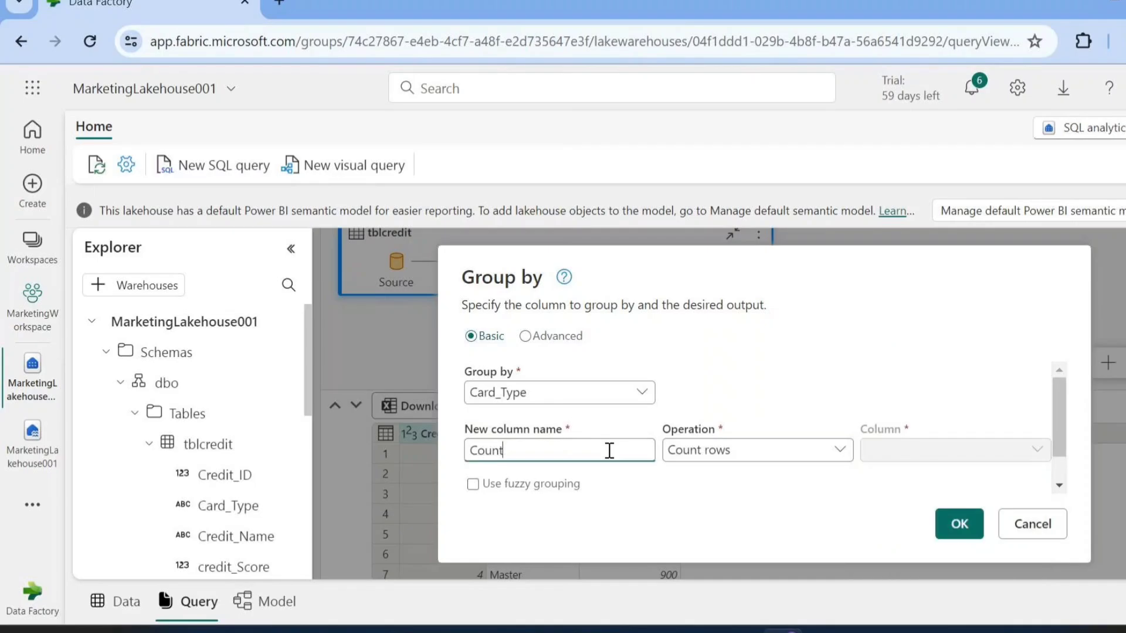
left_click(685, 460)
left_click(873, 343)
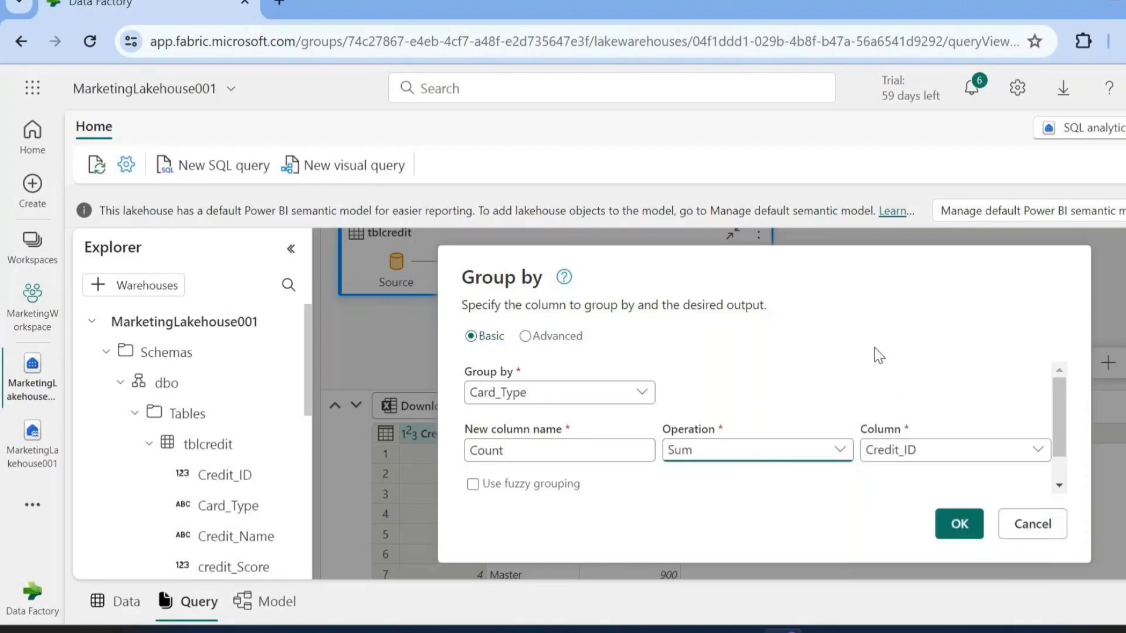
left_click(933, 452)
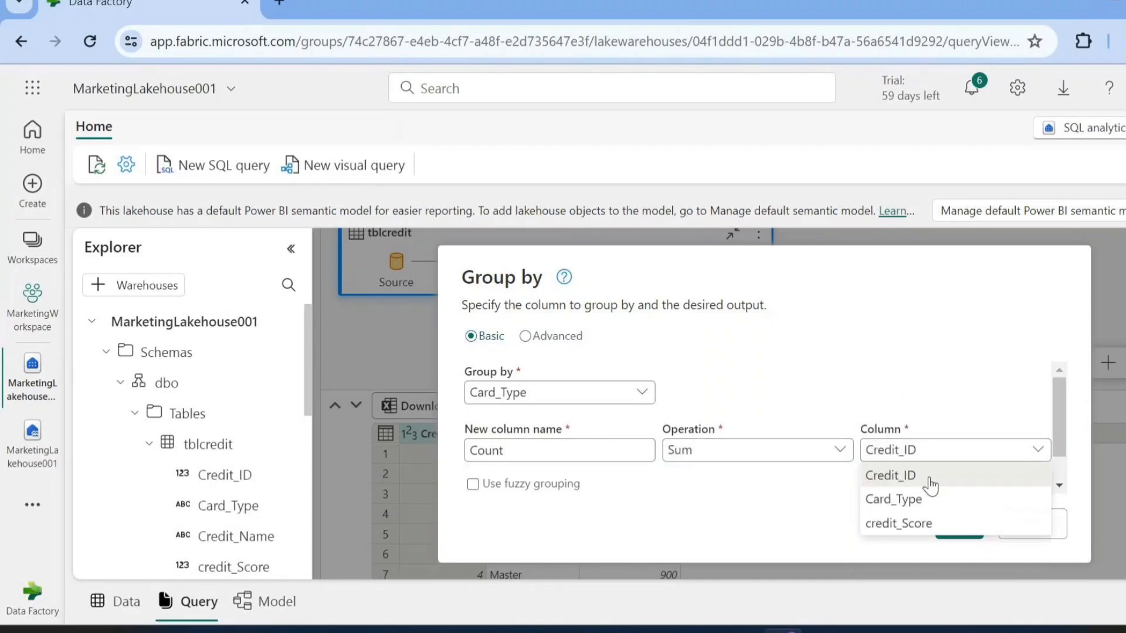
left_click(903, 523)
Name the aggregated column totalscores and apply the grouping
left_click(538, 449)
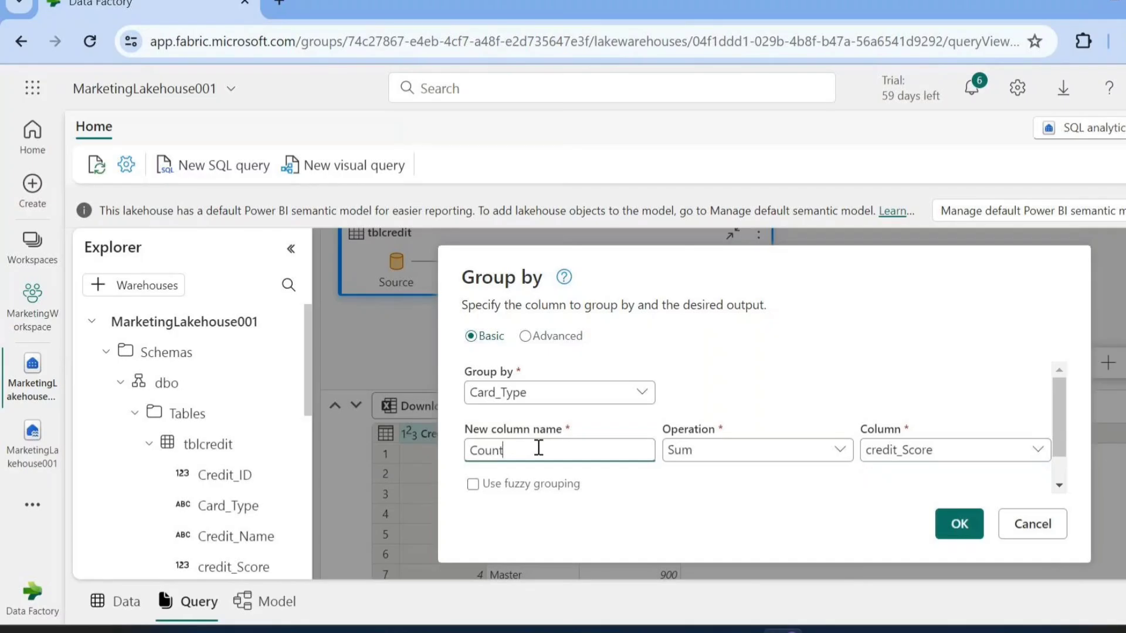
left_click_drag(538, 448, 439, 460)
type("totalscores")
left_click(953, 527)
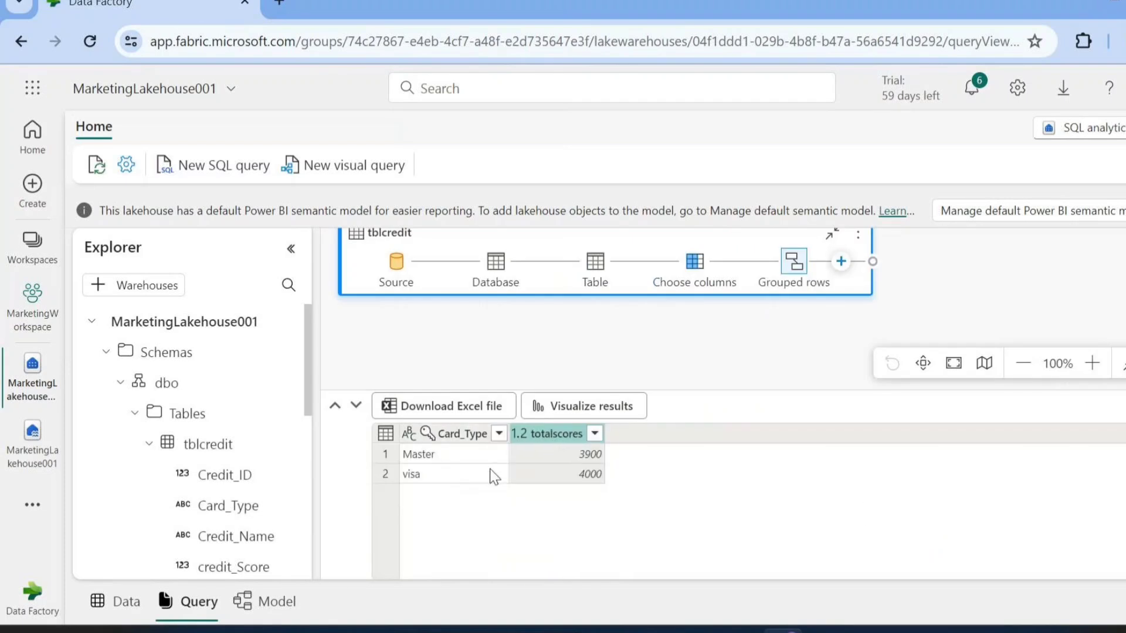
Visualize the grouped results as a pie chart of totalscores by Card_Type, and enlarge the chart on the canvas
left_click(590, 418)
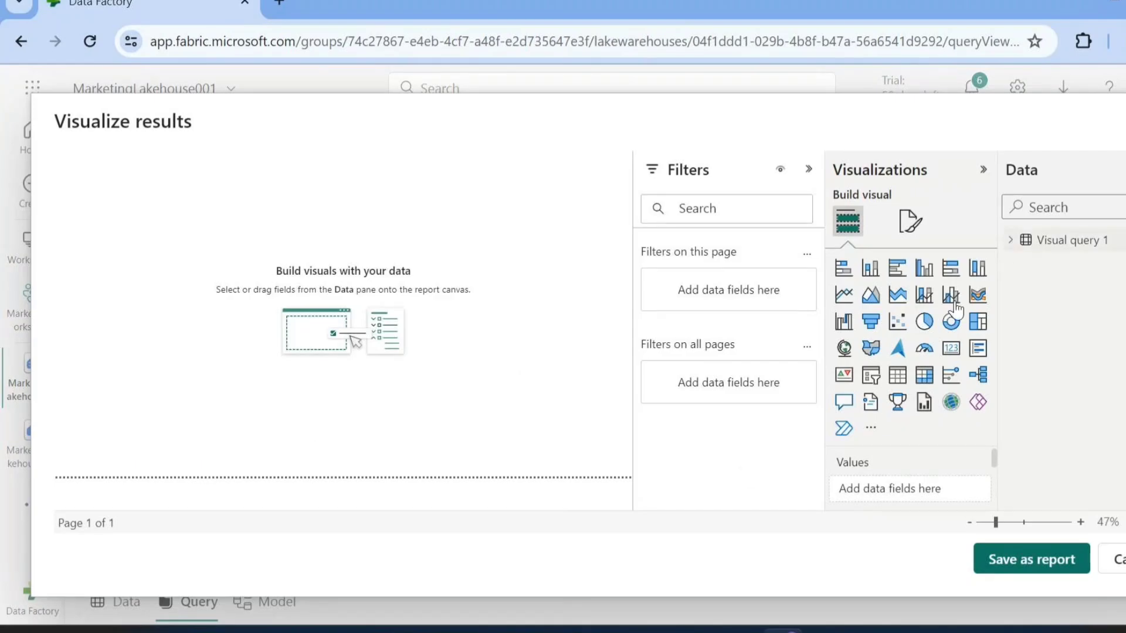
left_click(925, 322)
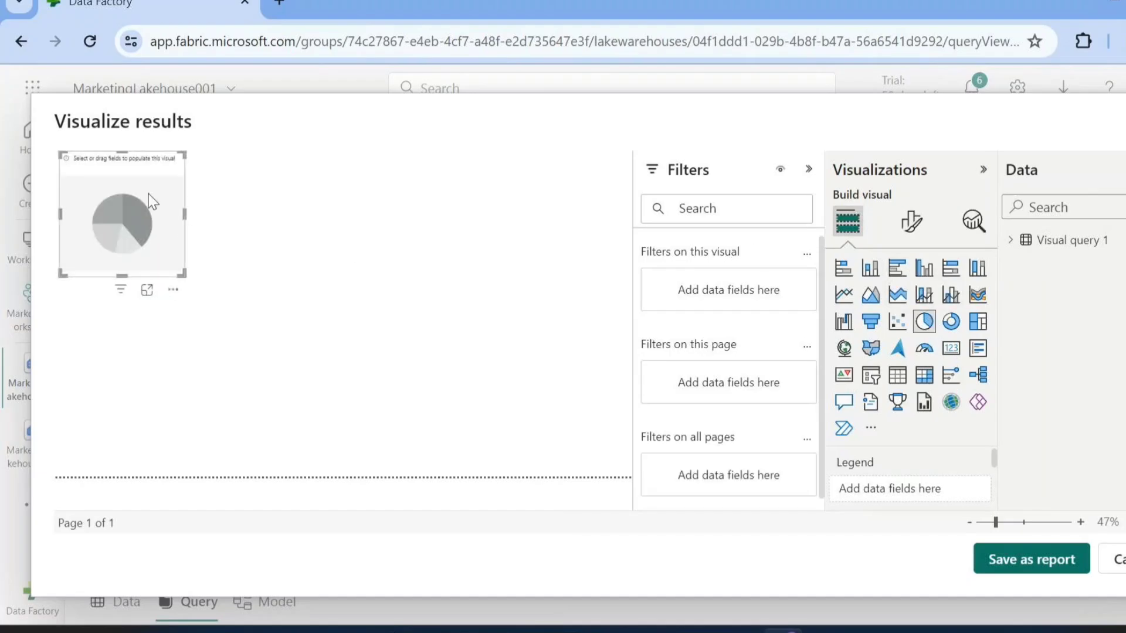
left_click(1010, 239)
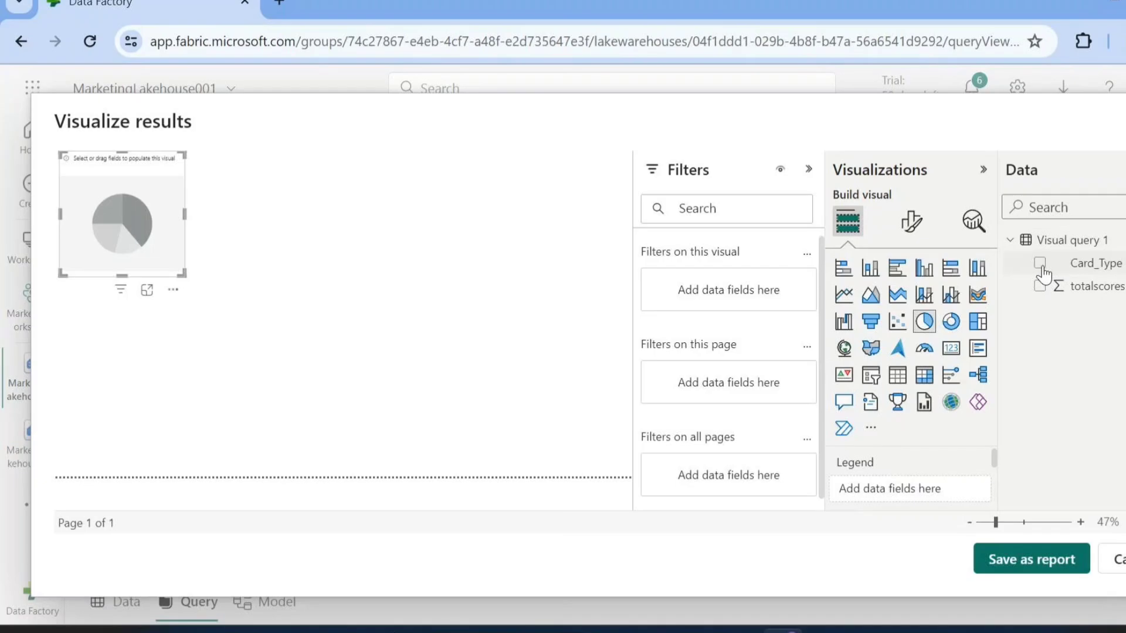
left_click(1038, 274)
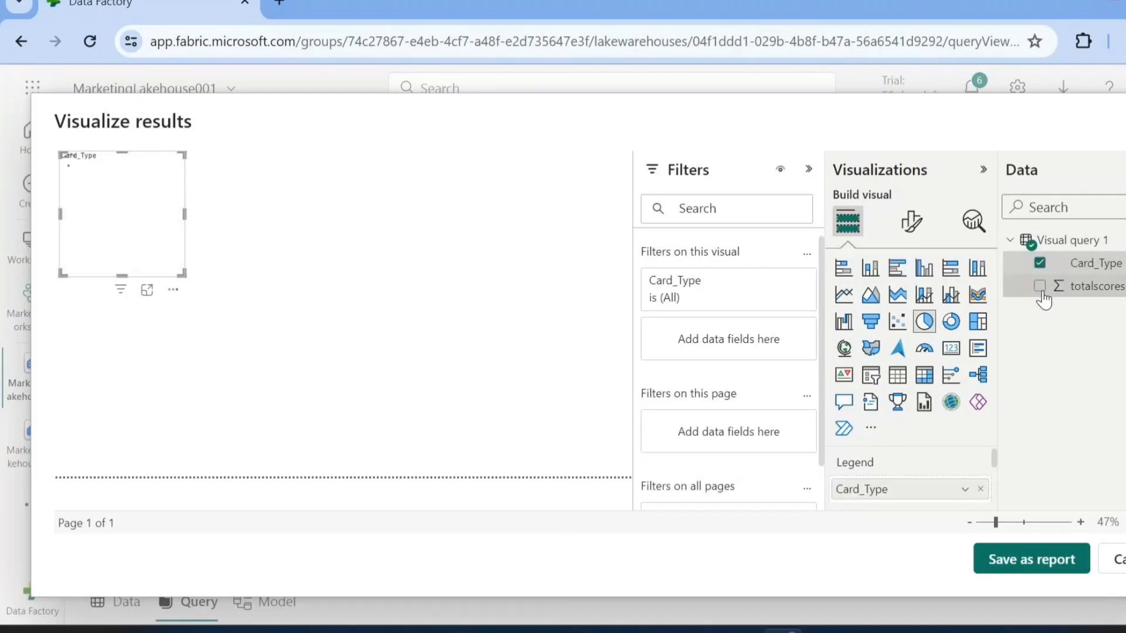
left_click(1040, 287)
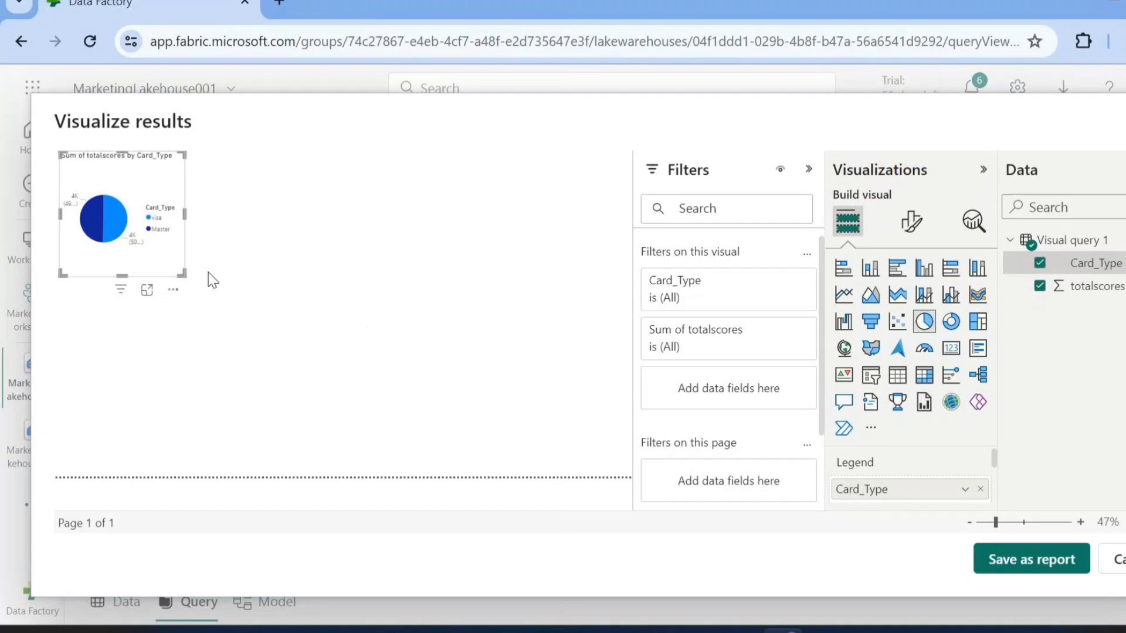
left_click_drag(183, 274, 305, 360)
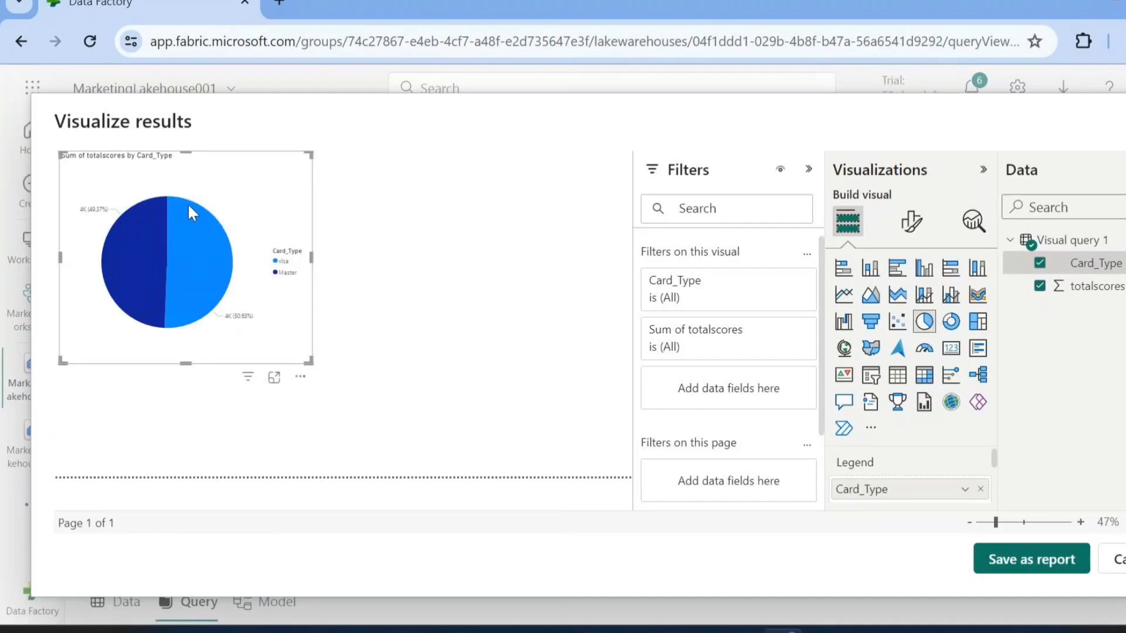
mouse_move(182, 299)
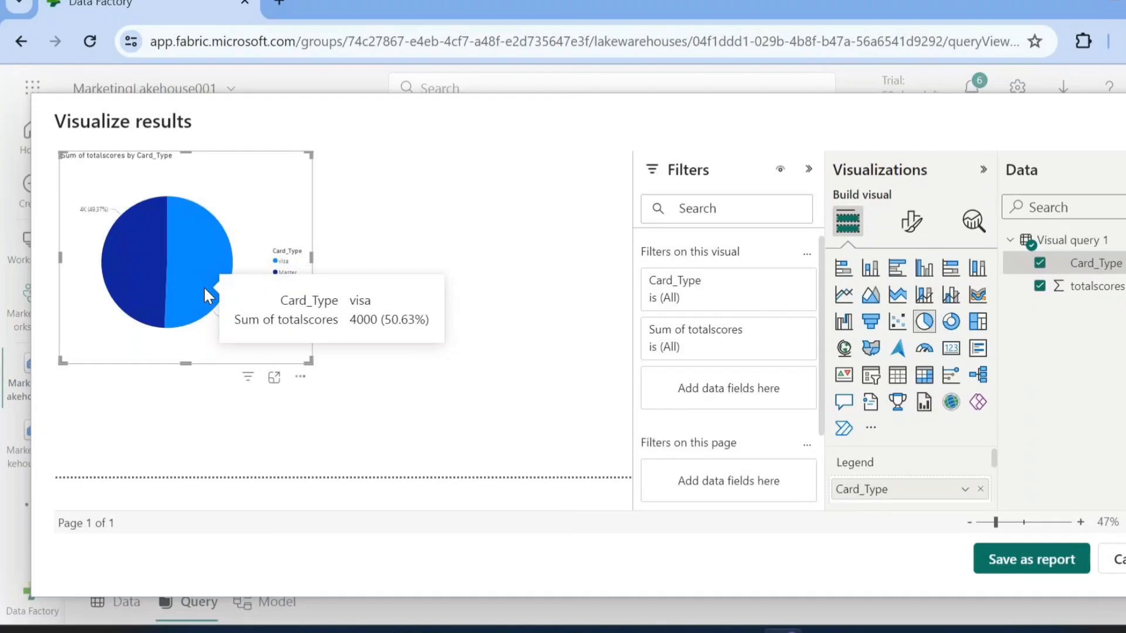
Save the pie chart as a report named myfirstreport in MarketingWorkspace, and open that workspace
left_click(1021, 565)
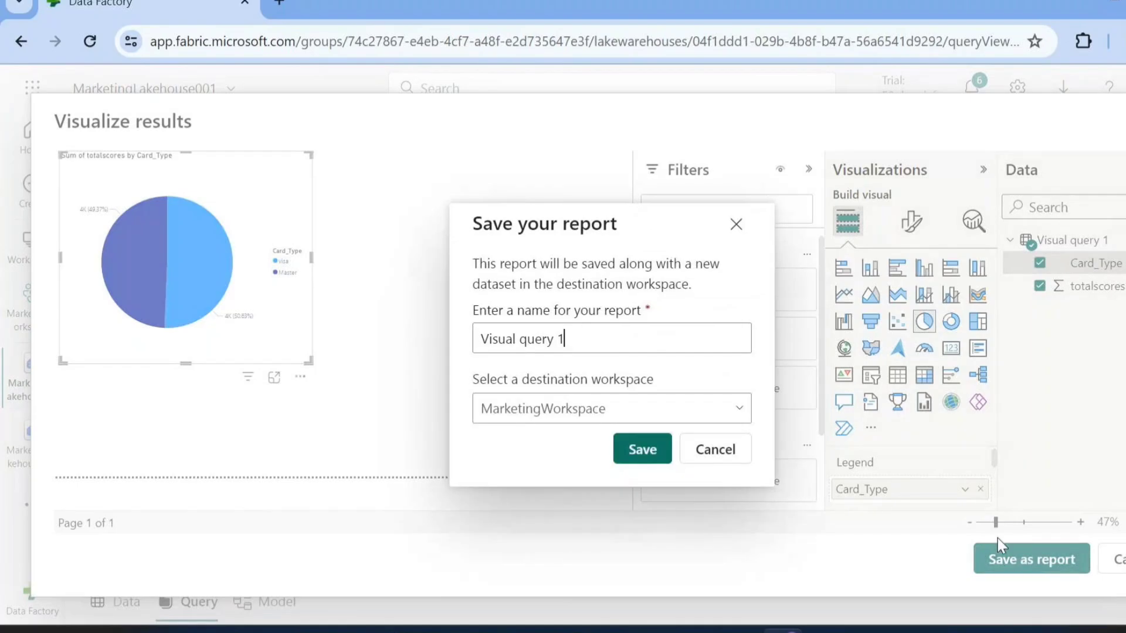
key("ctrl+a")
type("my")
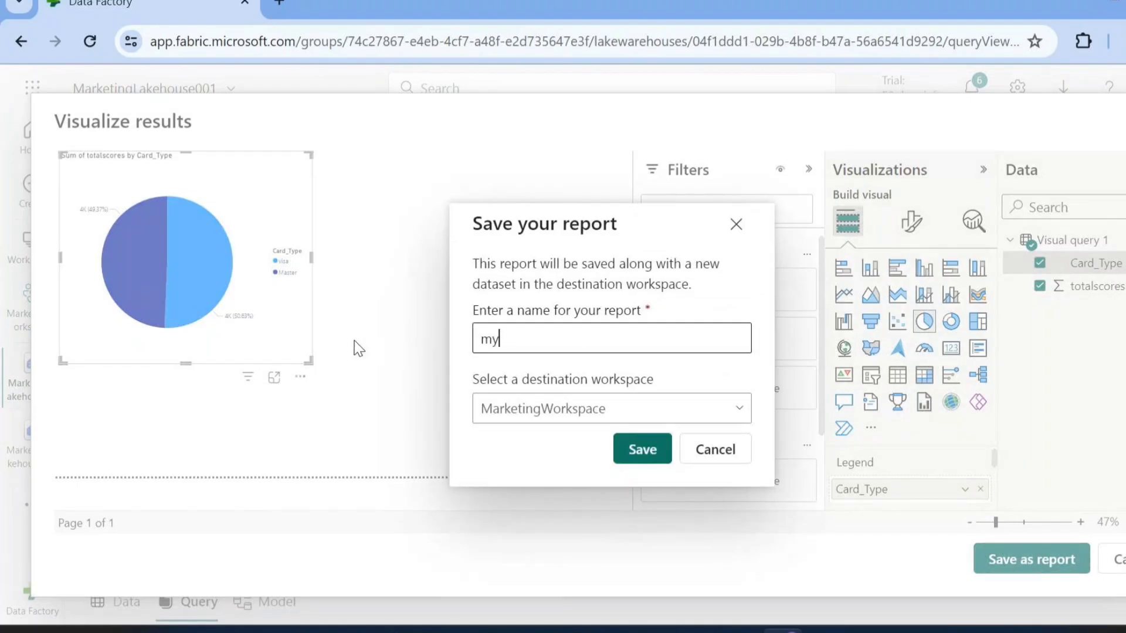
type("firstreport")
left_click(575, 408)
left_click(495, 467)
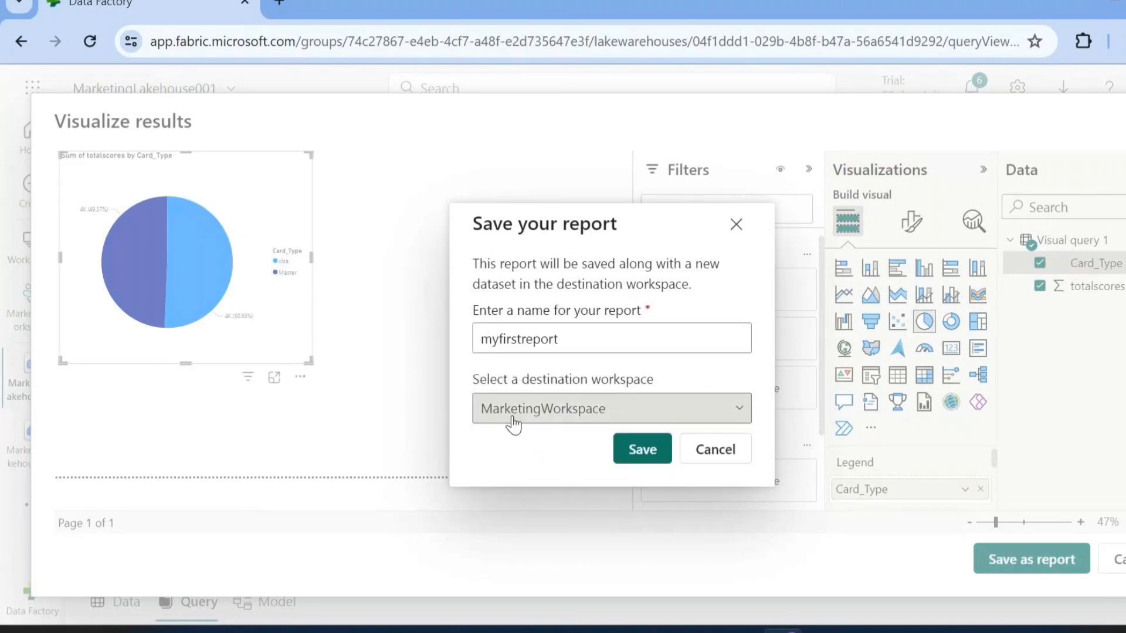
left_click(652, 452)
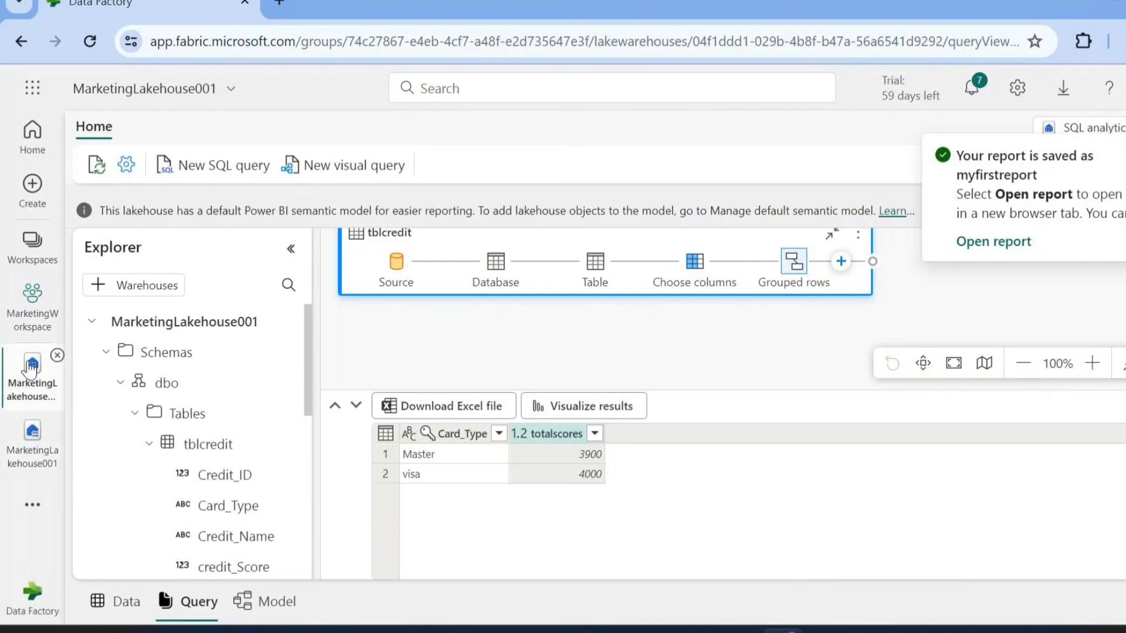
left_click(32, 310)
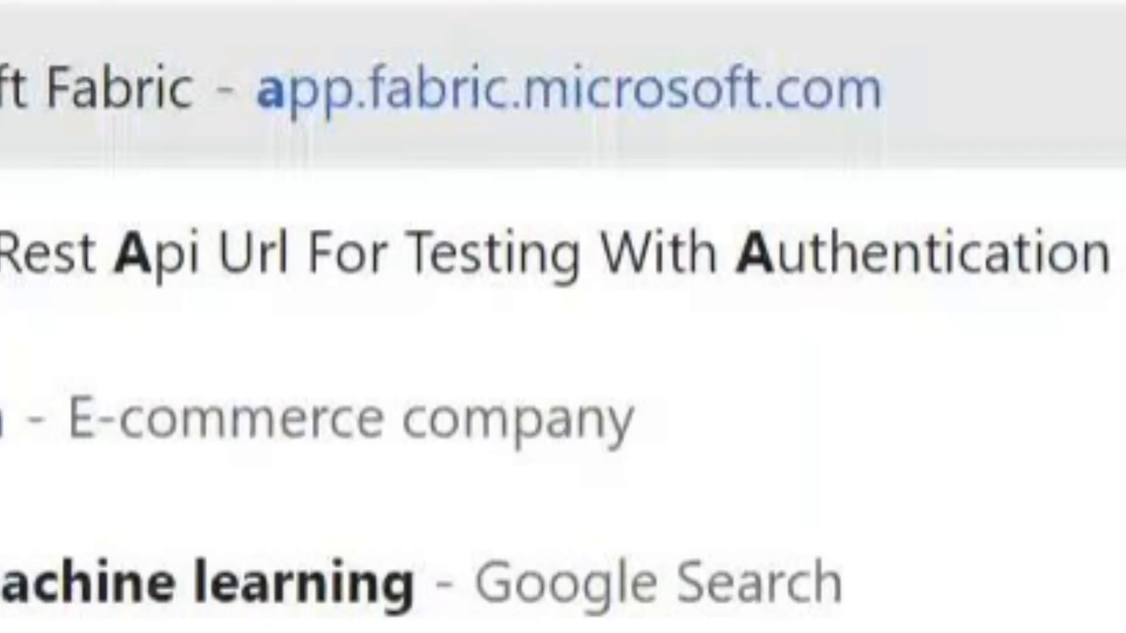
Search the web for azure data studio download and open the Microsoft Learn page Download and install Azure Data Studio
type("a")
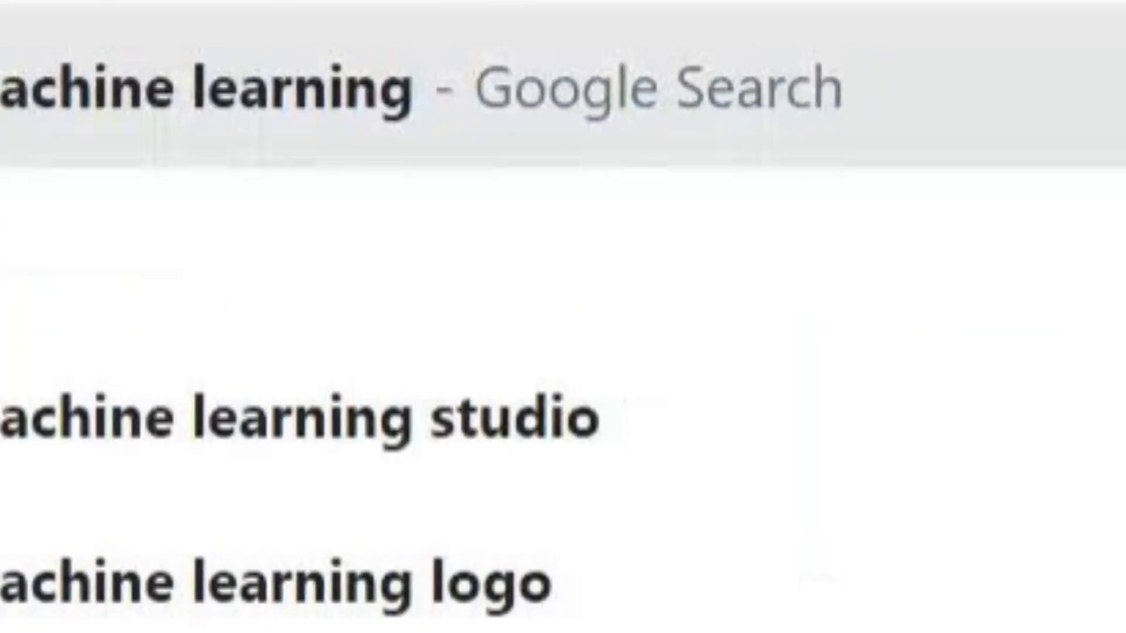
type("zure")
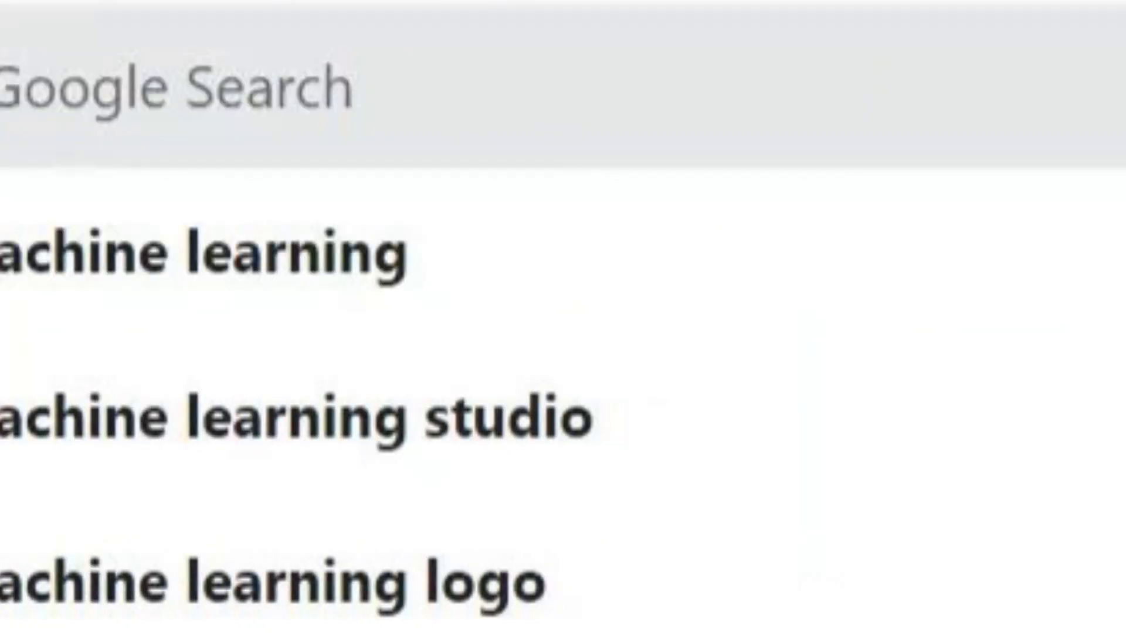
type(" data stud")
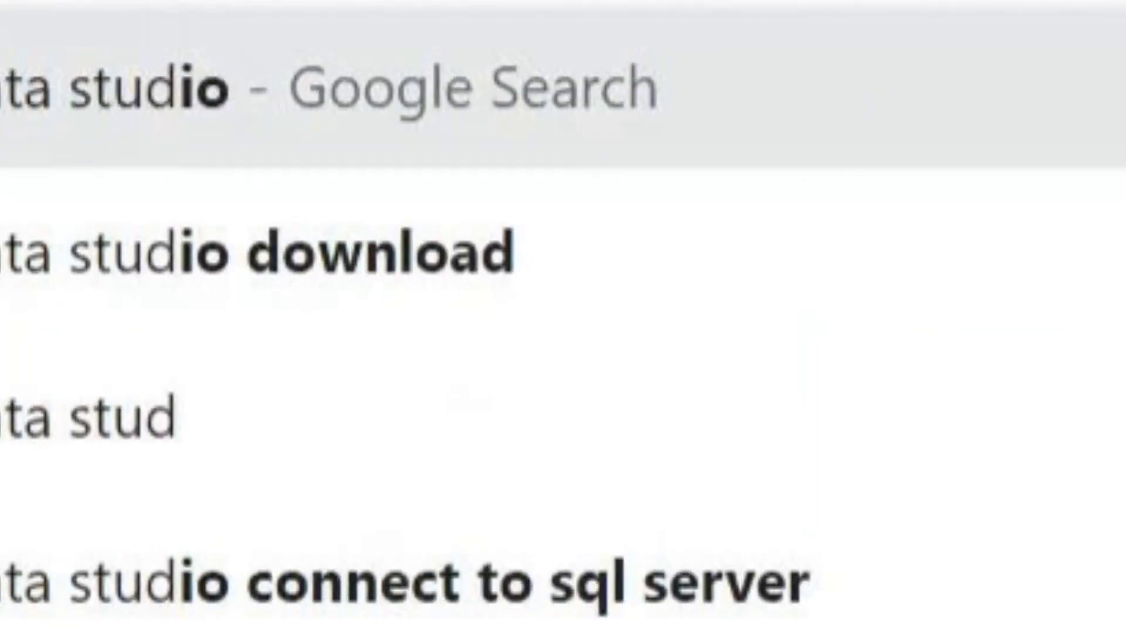
type("io")
key("Down")
key("Return")
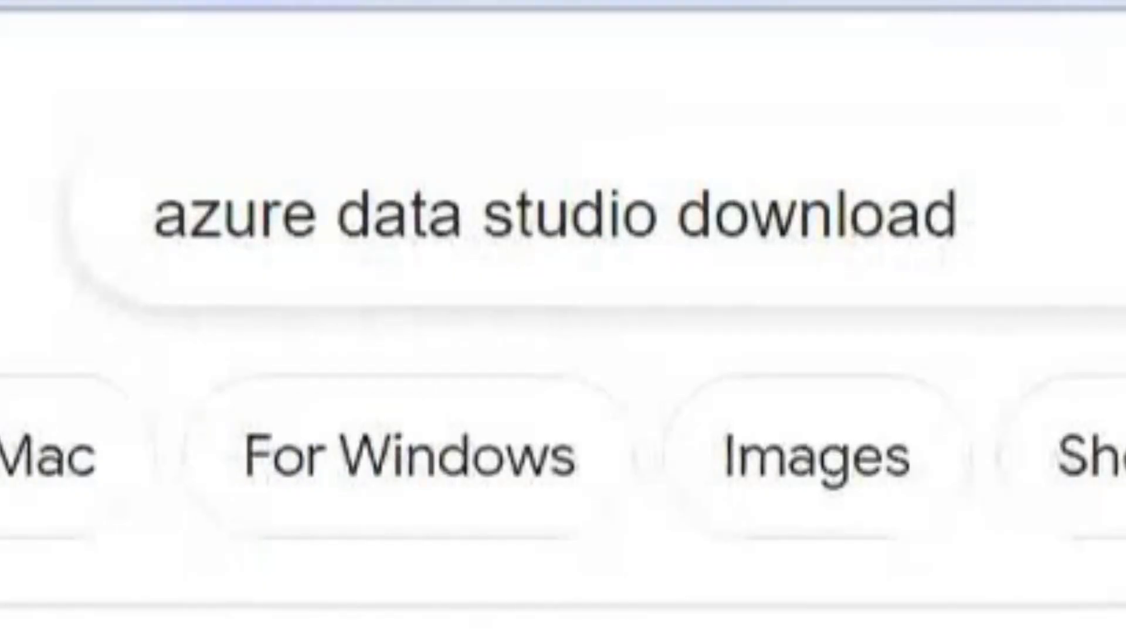
left_click(276, 289)
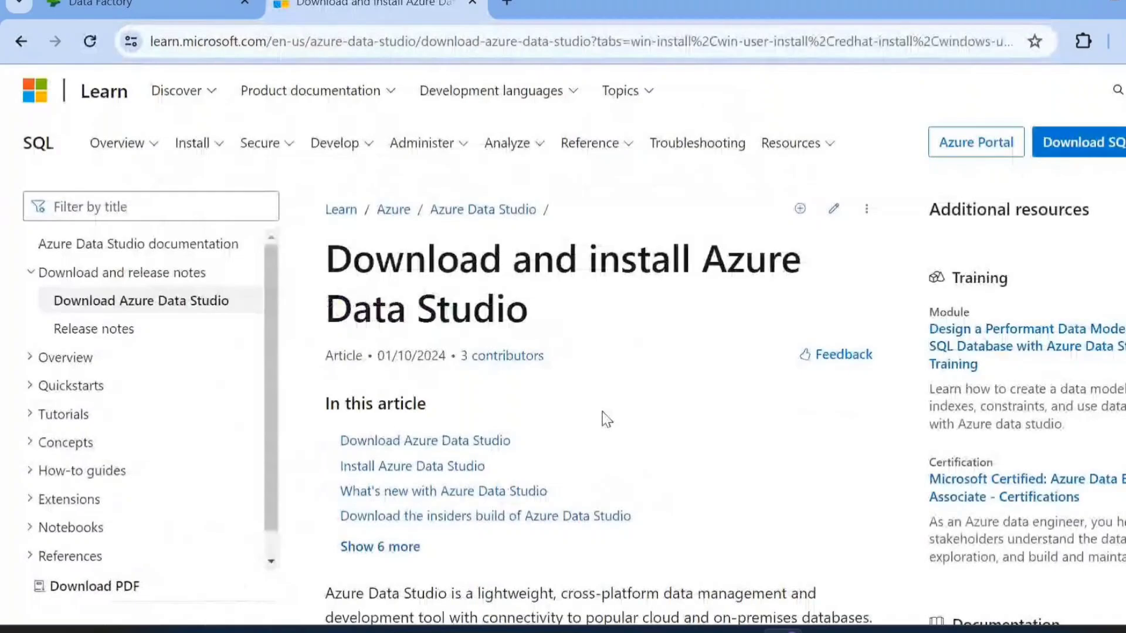
scroll(607, 419, "down", 4)
scroll(604, 340, "up", 4)
left_click(27, 48)
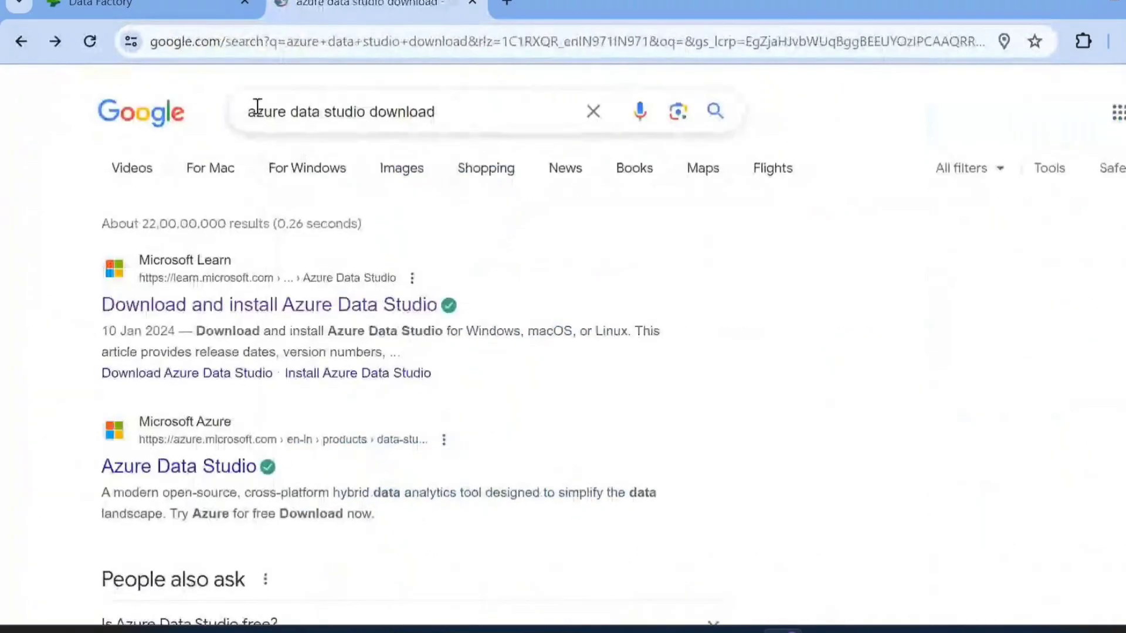
left_click(257, 107)
left_click(156, 299)
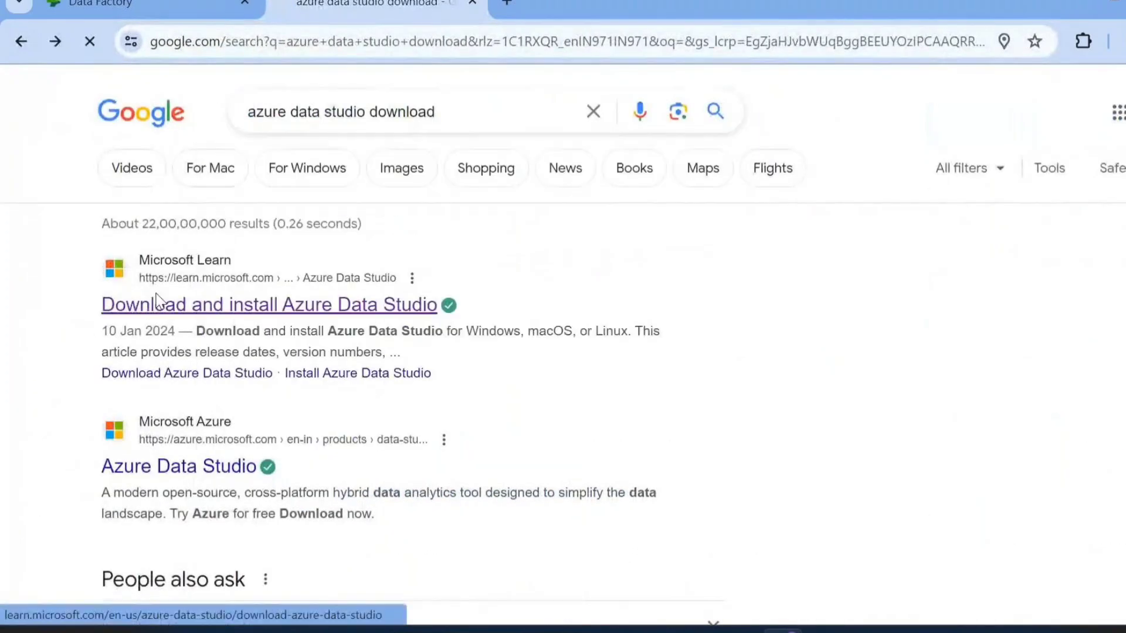
Download the x64 User Installer of Azure Data Studio for Windows from the platform table
scroll(636, 431, "down", 5)
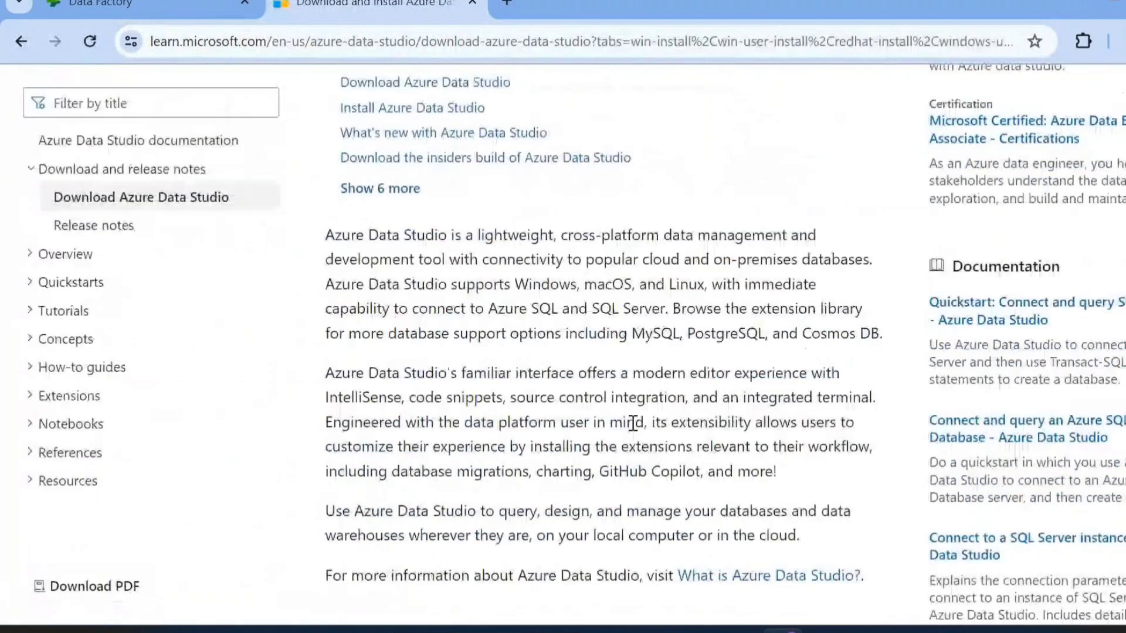
scroll(633, 425, "down", 8)
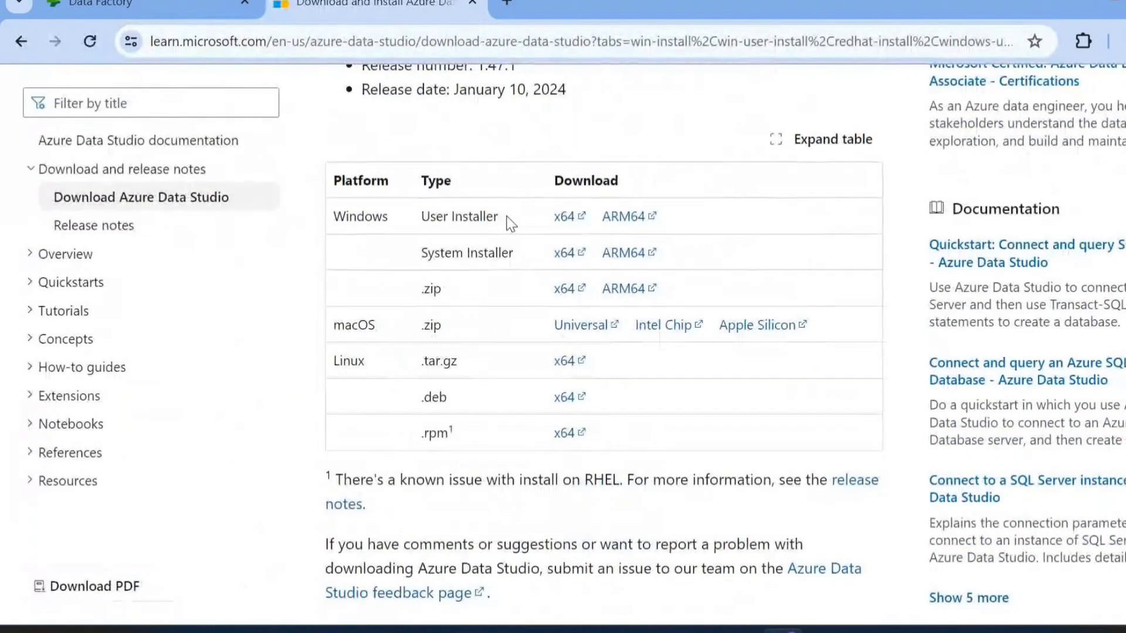
left_click(566, 218)
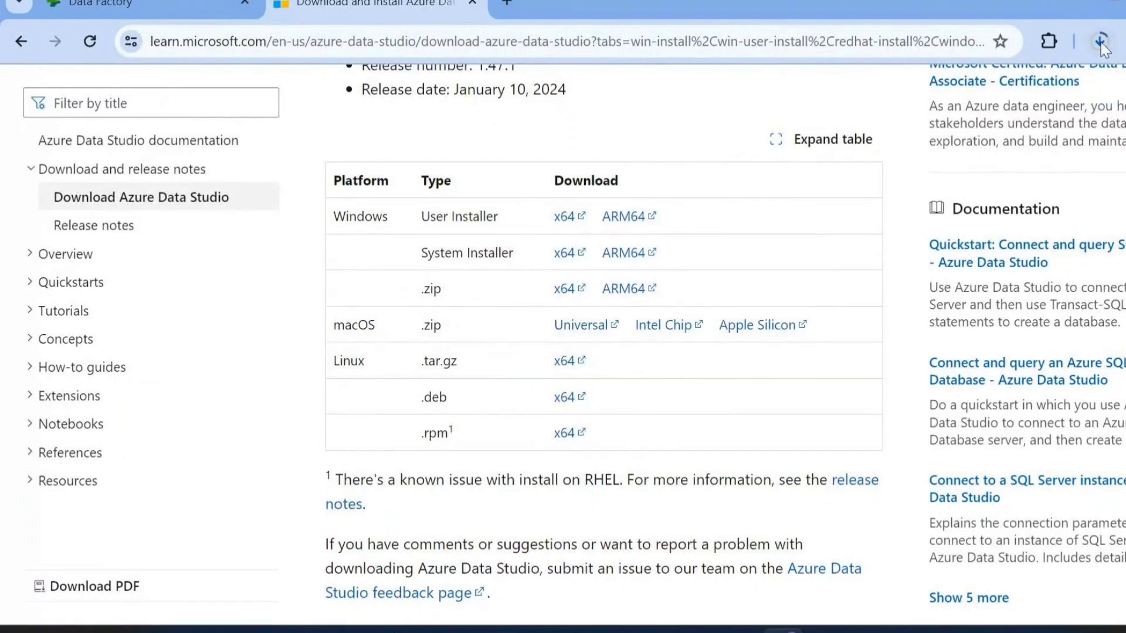
left_click(1100, 42)
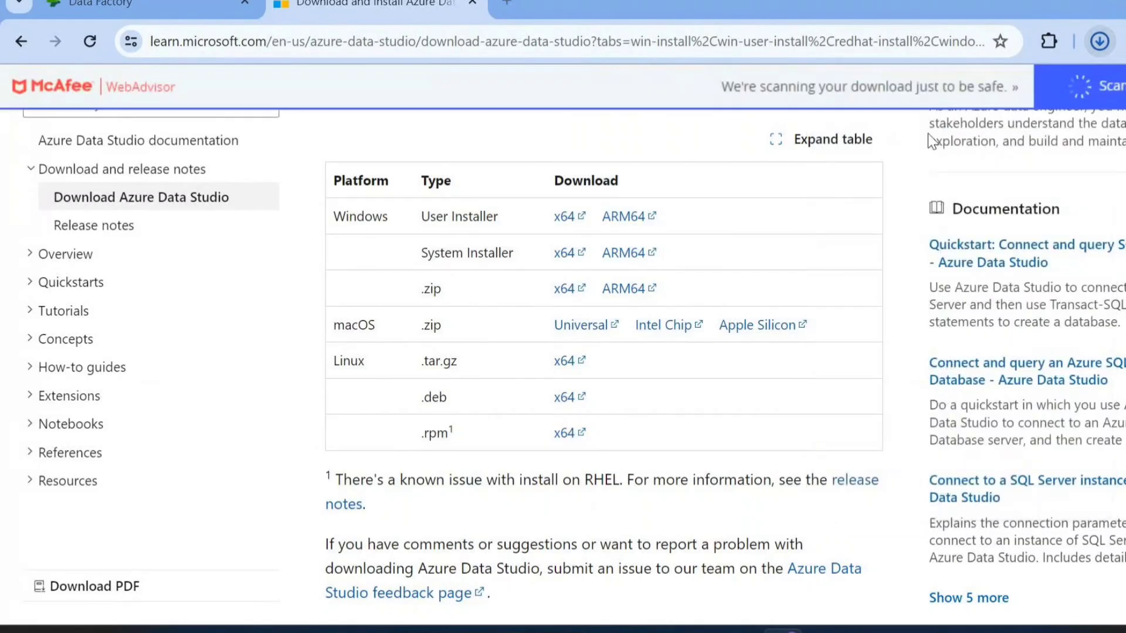
Run the downloaded azuredatastudio-windows-user-setup-1.47.1.exe and accept its license agreement
left_click(1099, 41)
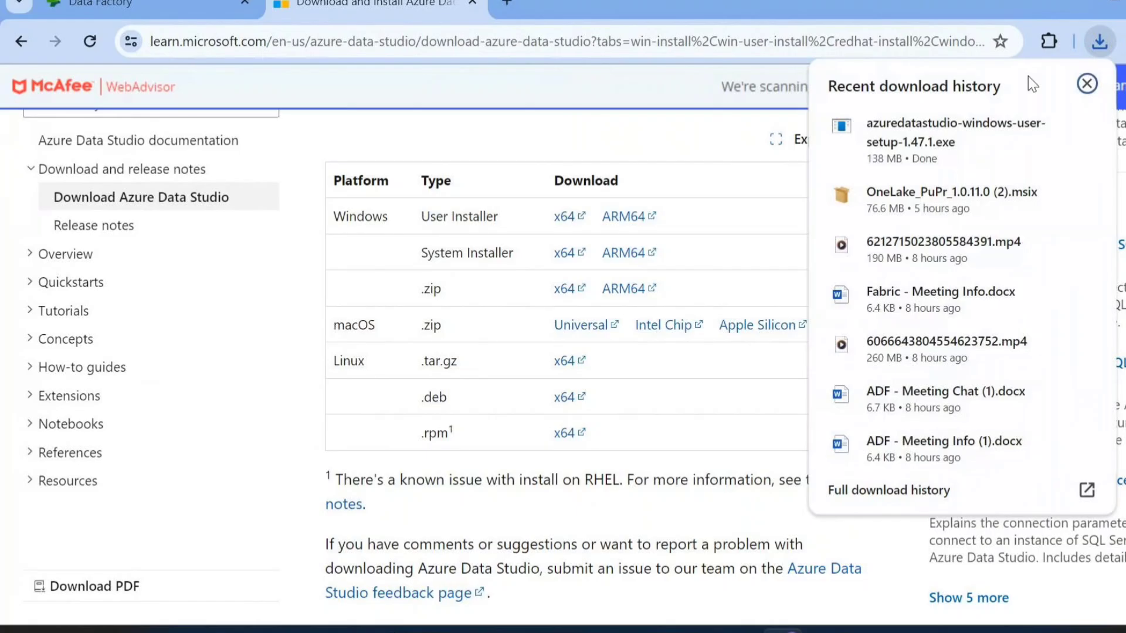
mouse_move(968, 125)
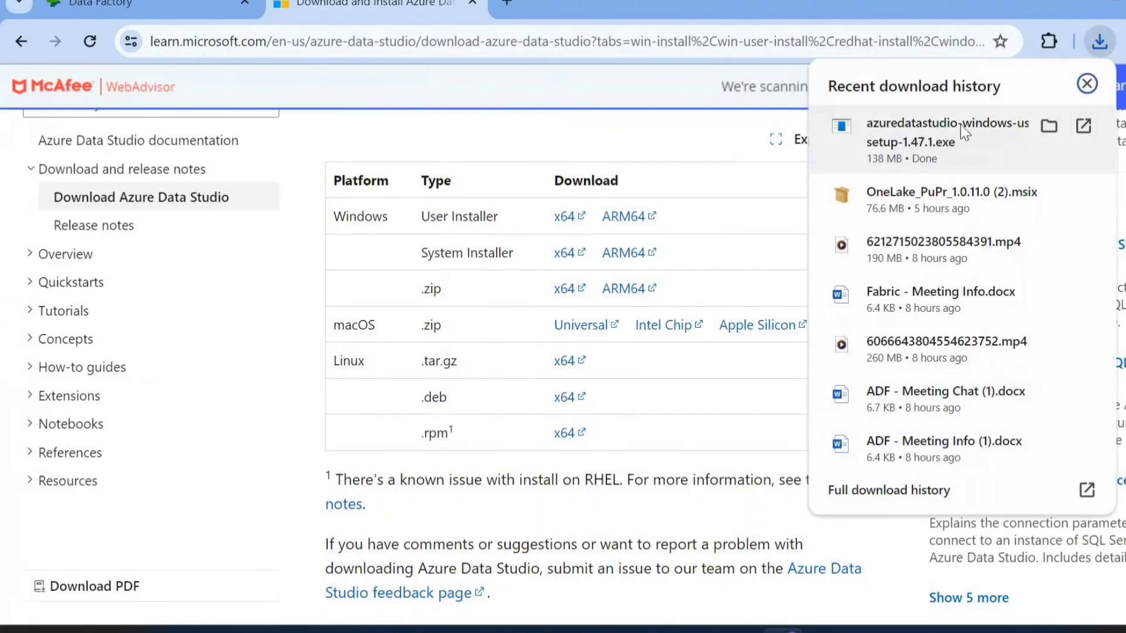
left_click(965, 132)
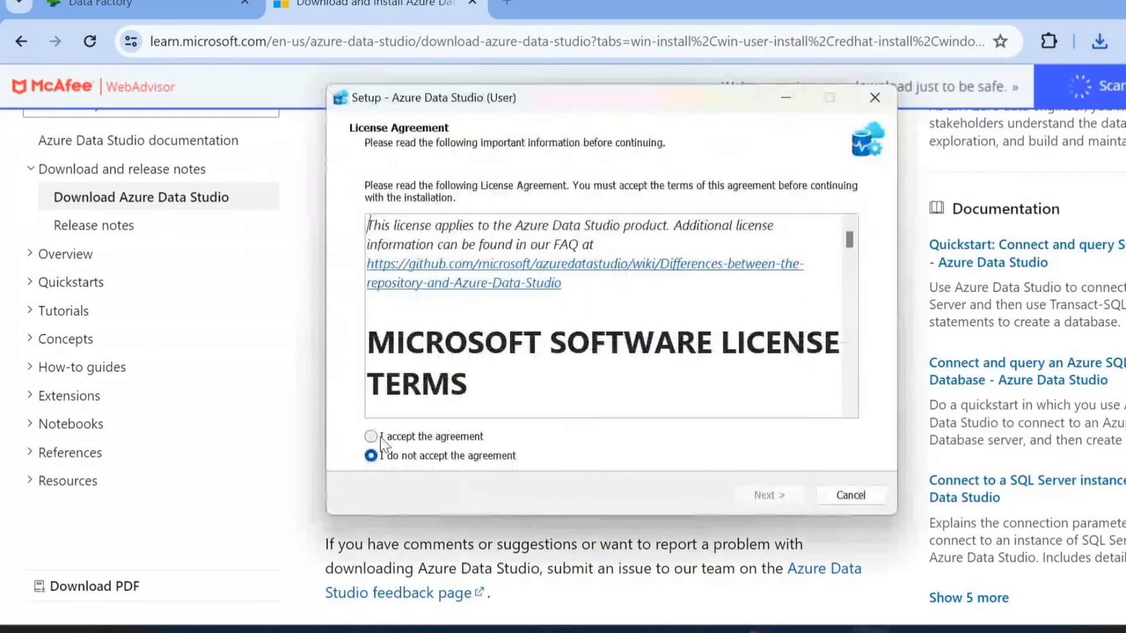
left_click(371, 437)
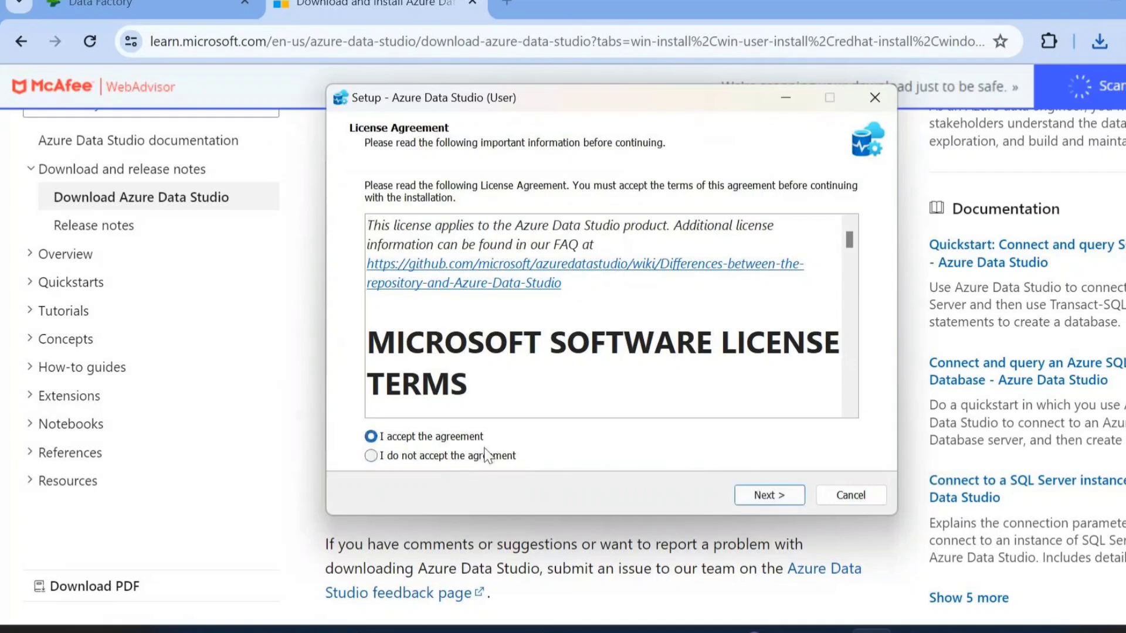
left_click(773, 496)
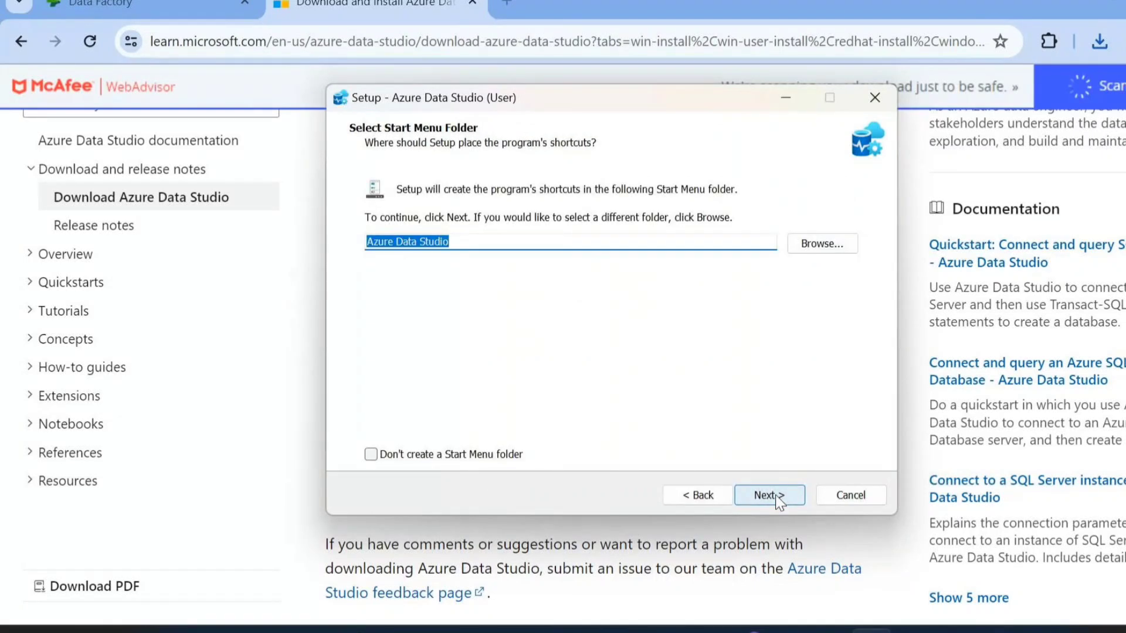
Keep the default Start Menu folder in the setup and continue with a desktop icon as an additional task
left_click(775, 495)
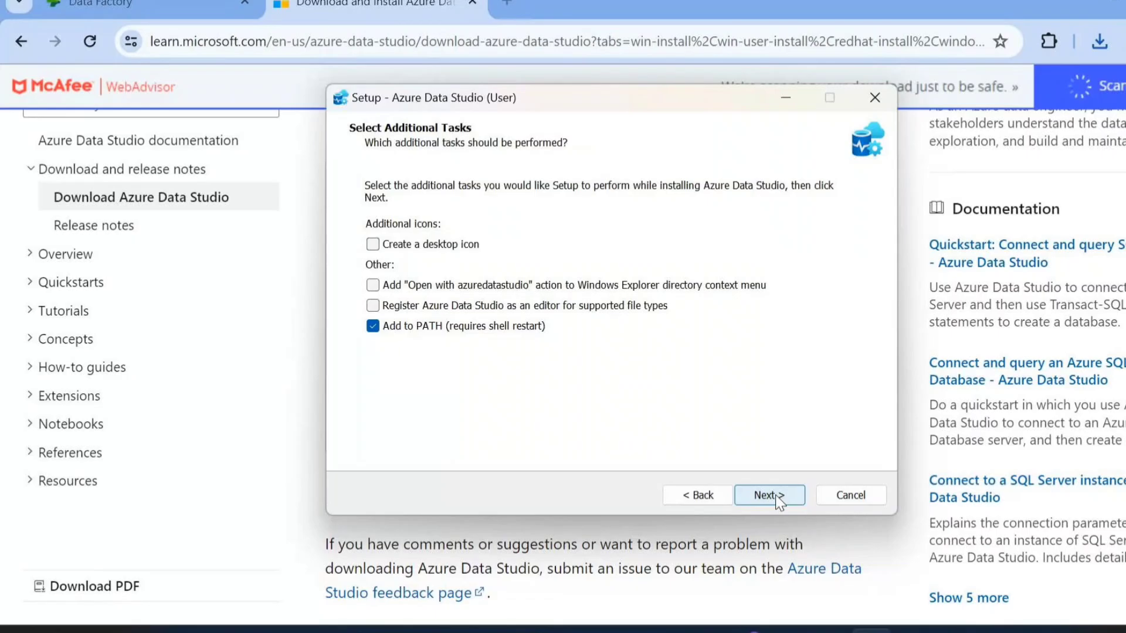
left_click(373, 244)
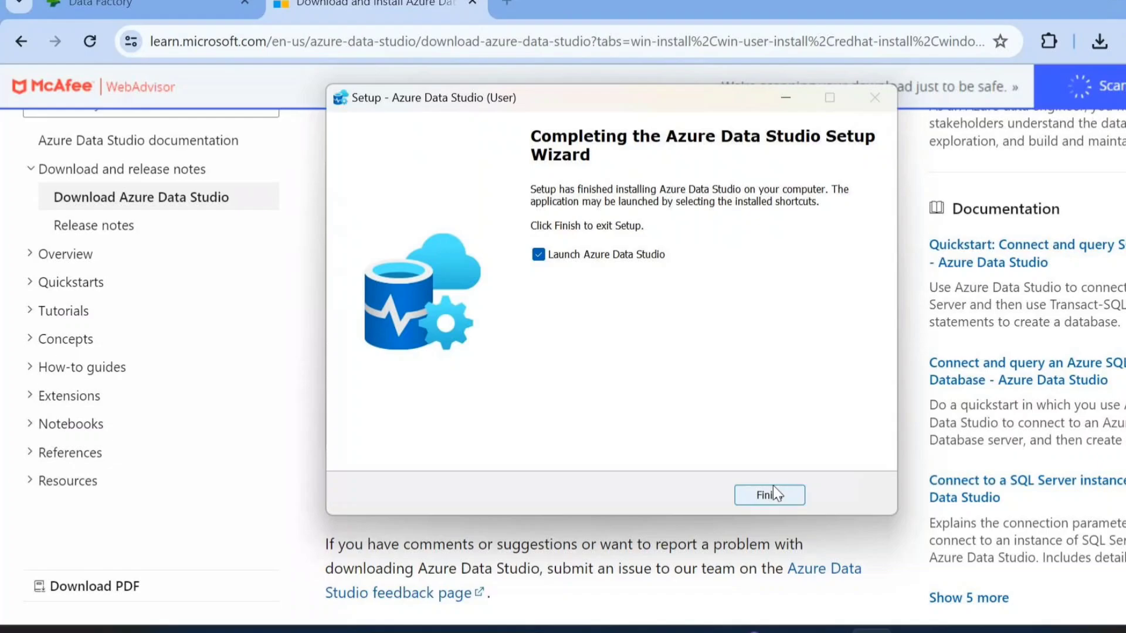
left_click(772, 494)
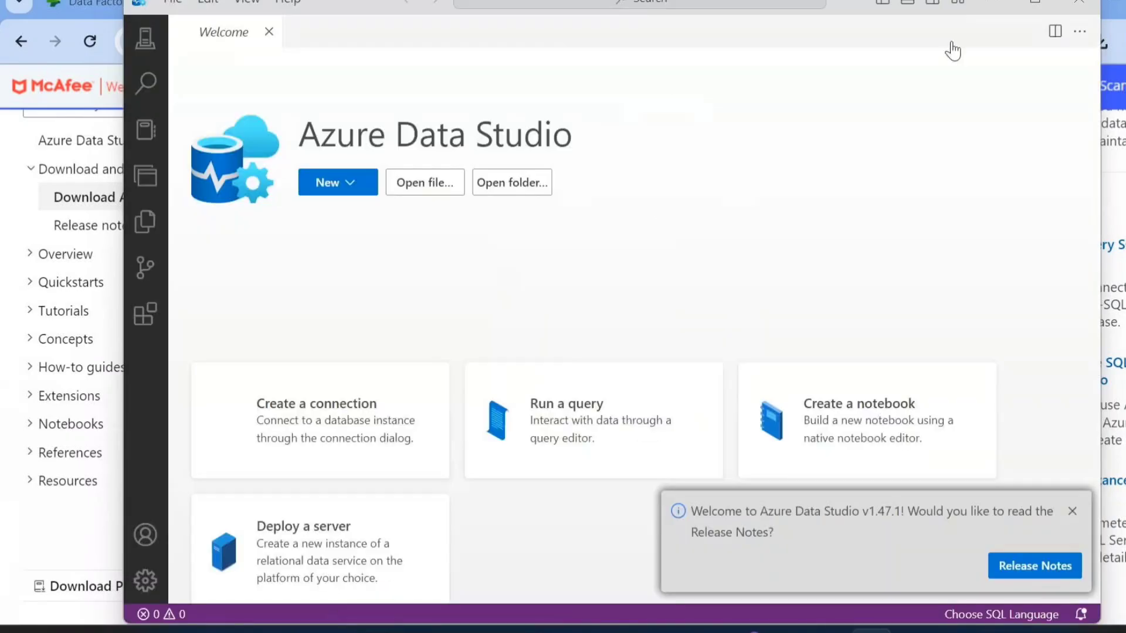
Start a new server connection in Azure Data Studio with Microsoft Entra ID - Universal with MFA support authentication
left_click(1035, 5)
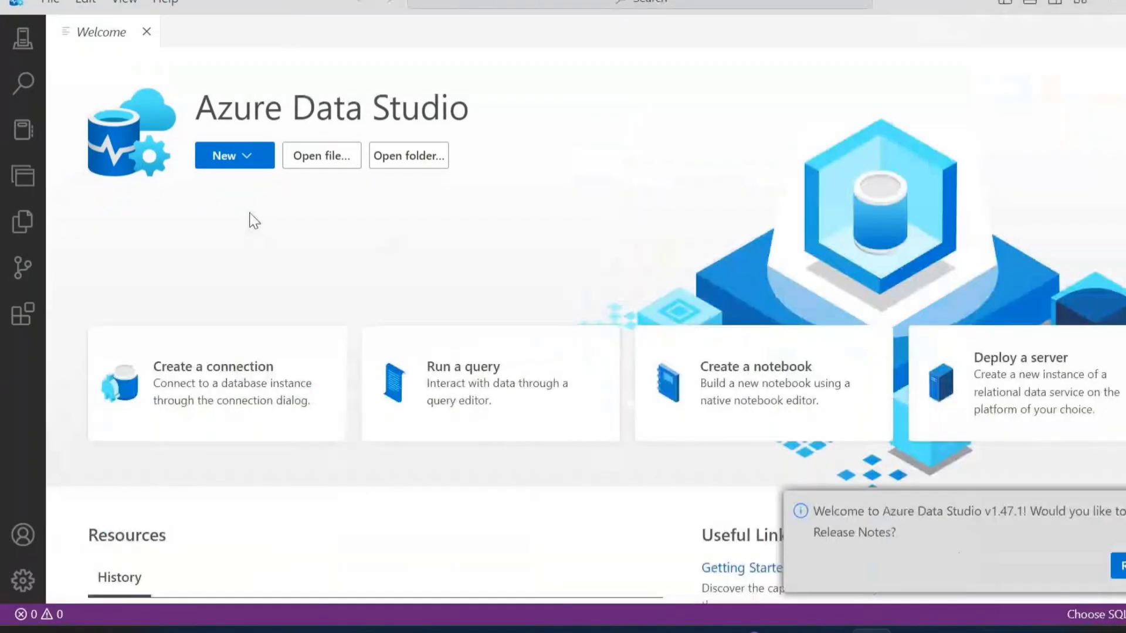
left_click(21, 42)
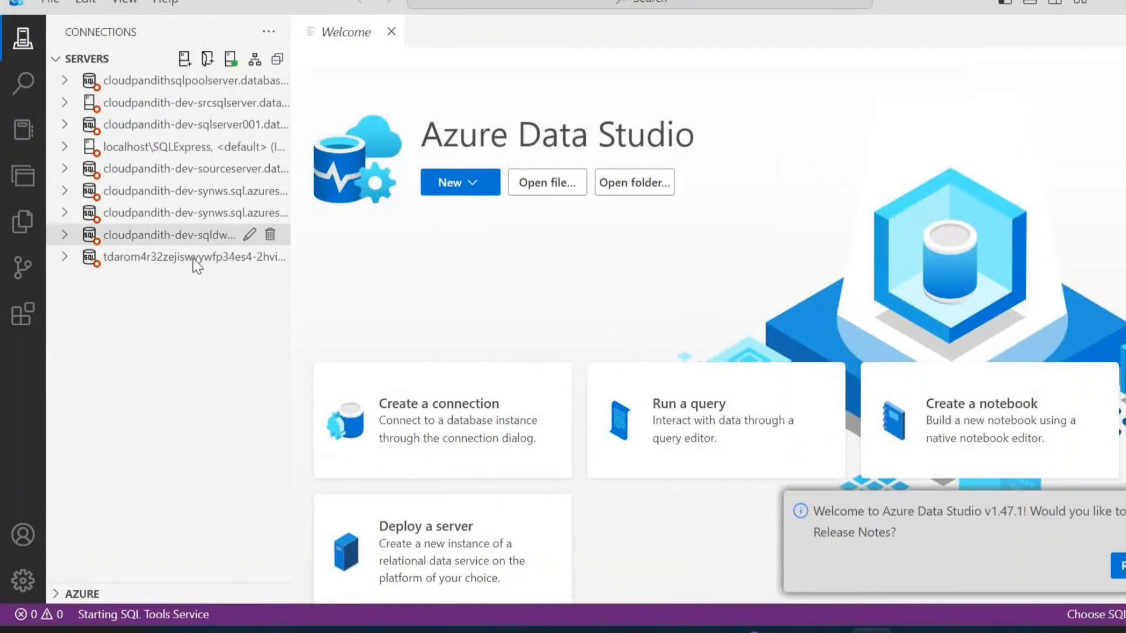
left_click(185, 59)
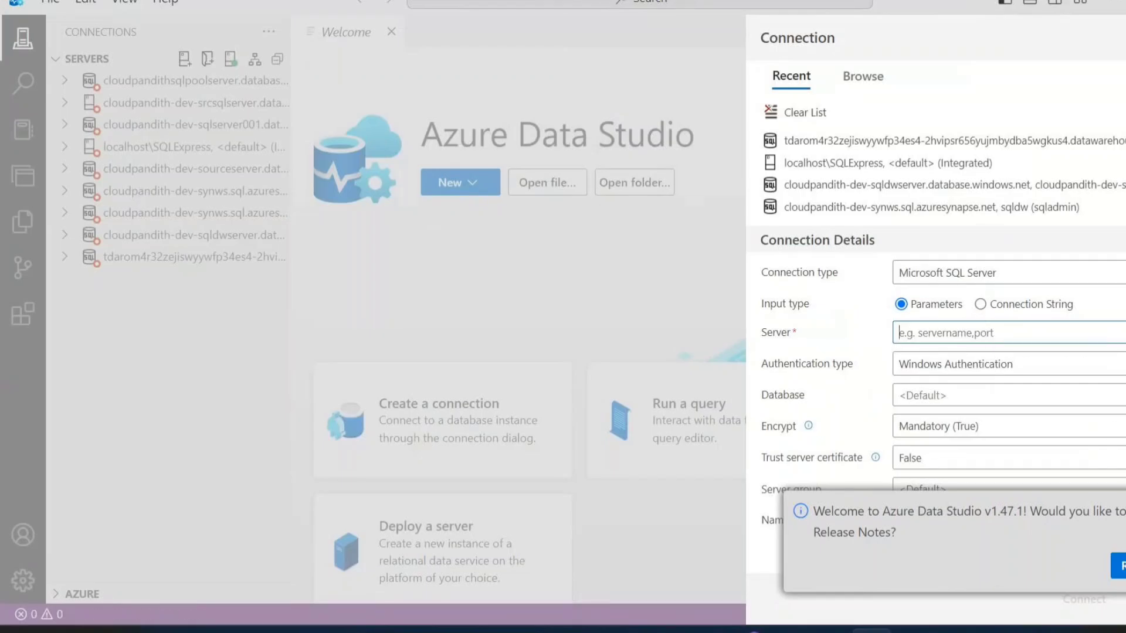
left_click(967, 365)
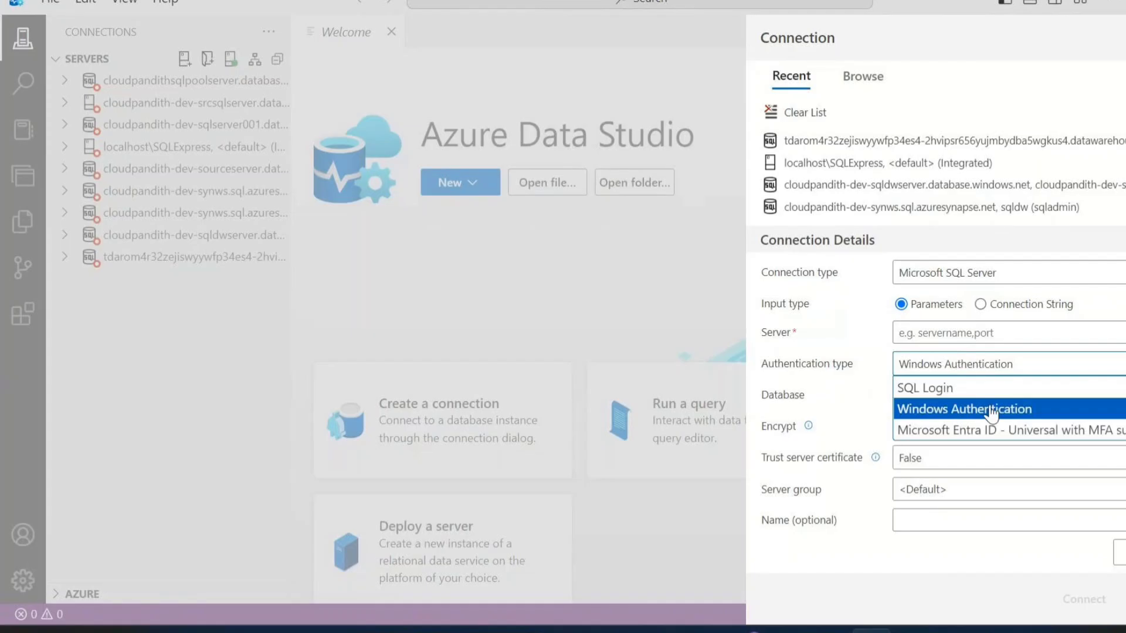
left_click(931, 431)
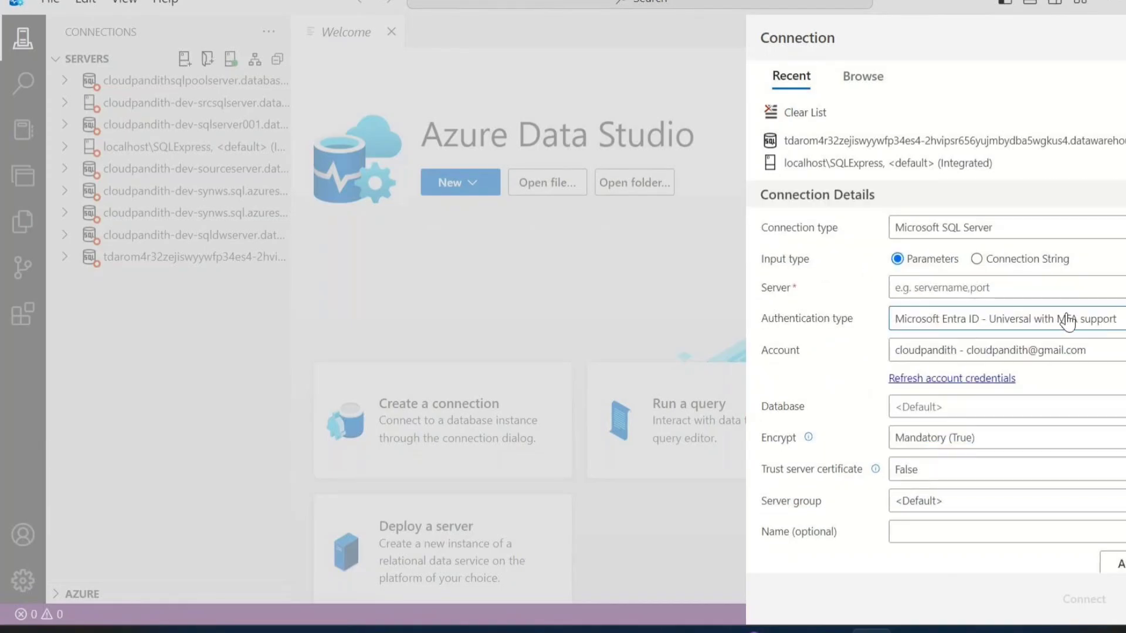
left_click(940, 287)
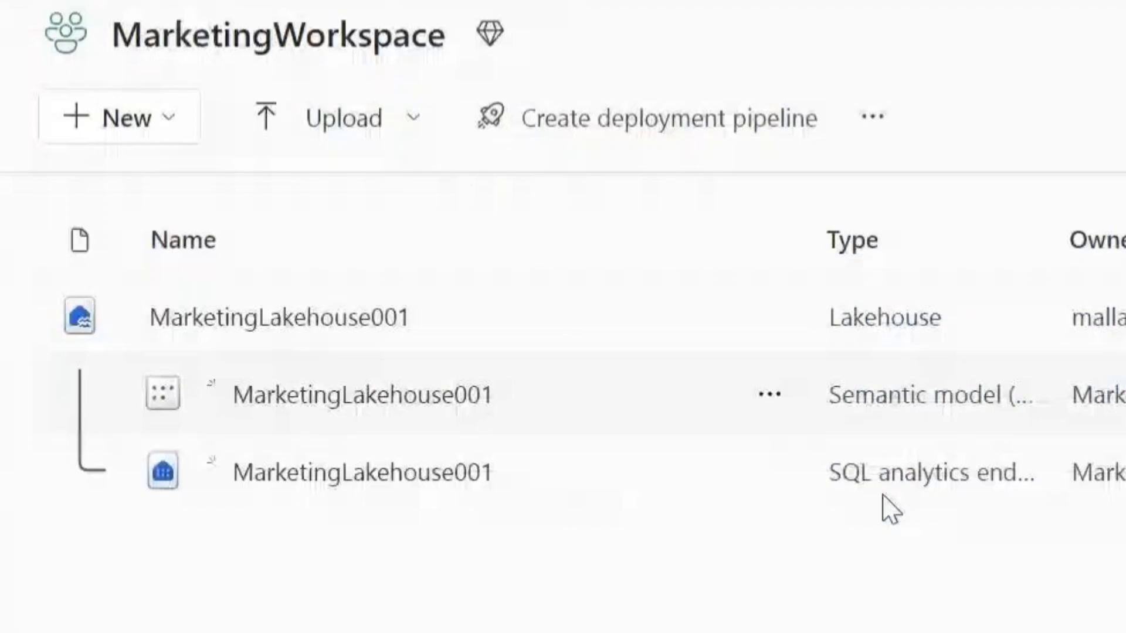
Copy the SQL connection string of the MarketingLakehouse001 SQL analytics endpoint in Fabric and paste it as the new connection's server
mouse_move(913, 493)
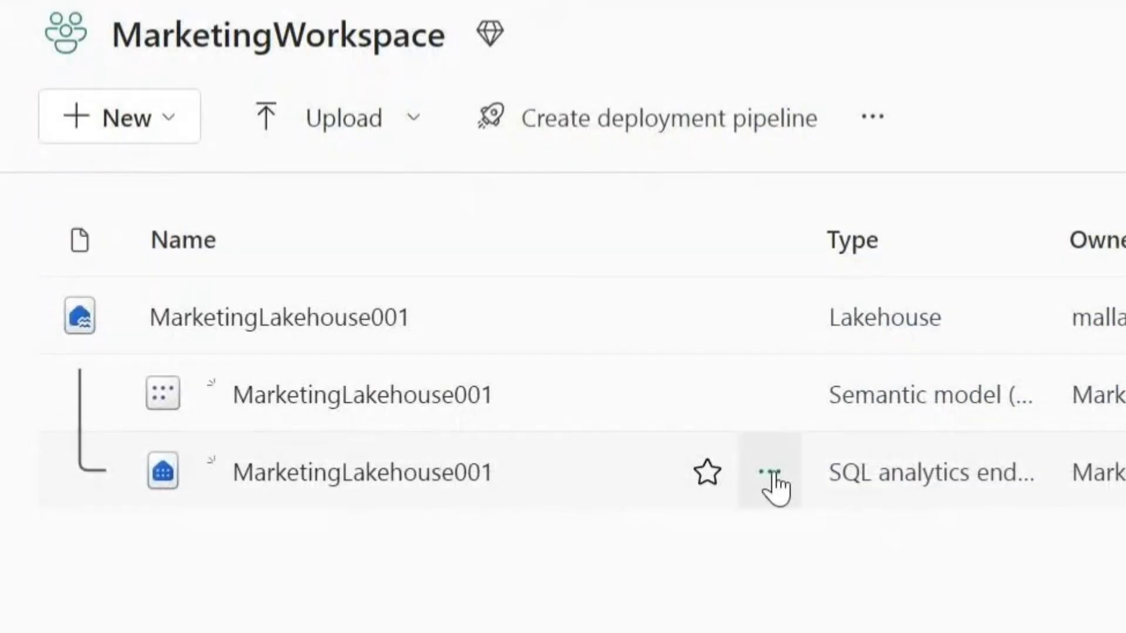
left_click(771, 474)
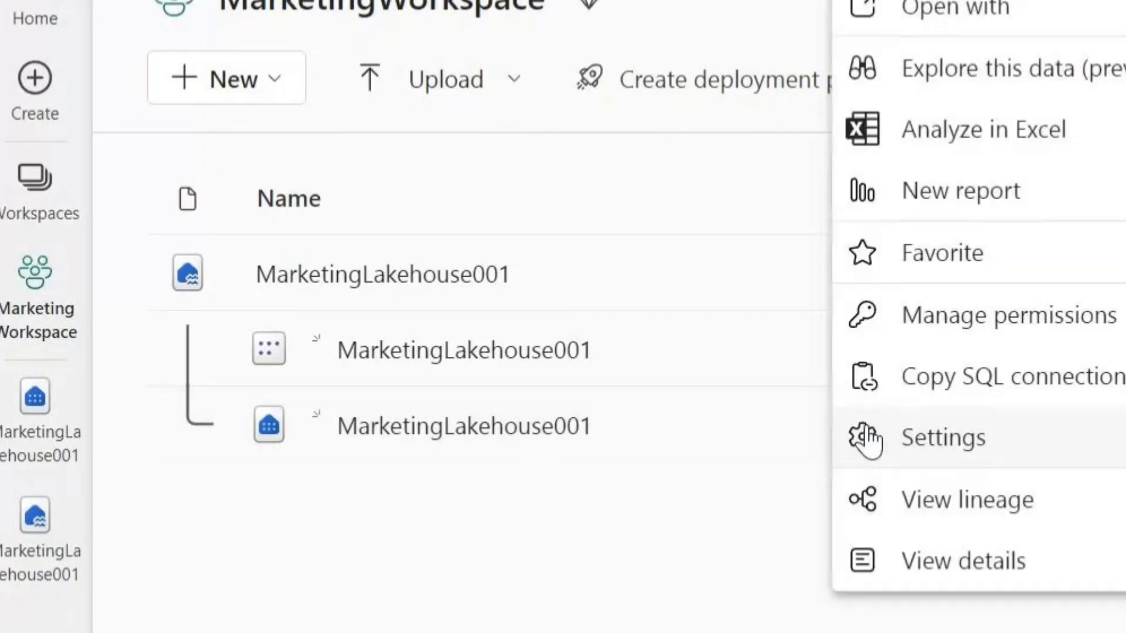
left_click(992, 393)
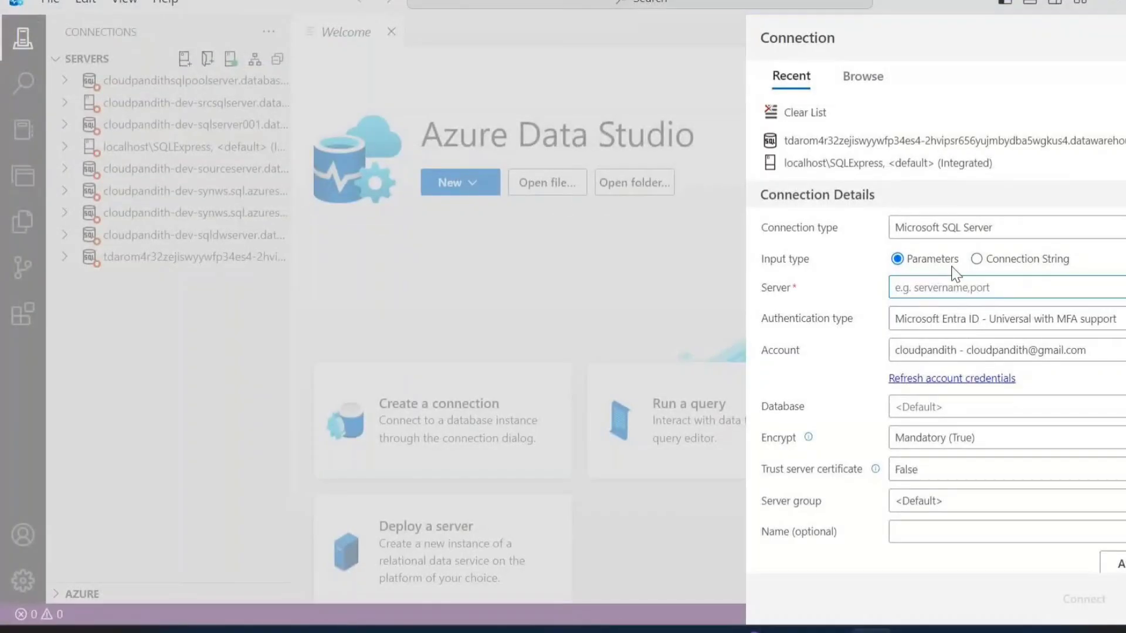
key("ctrl+v")
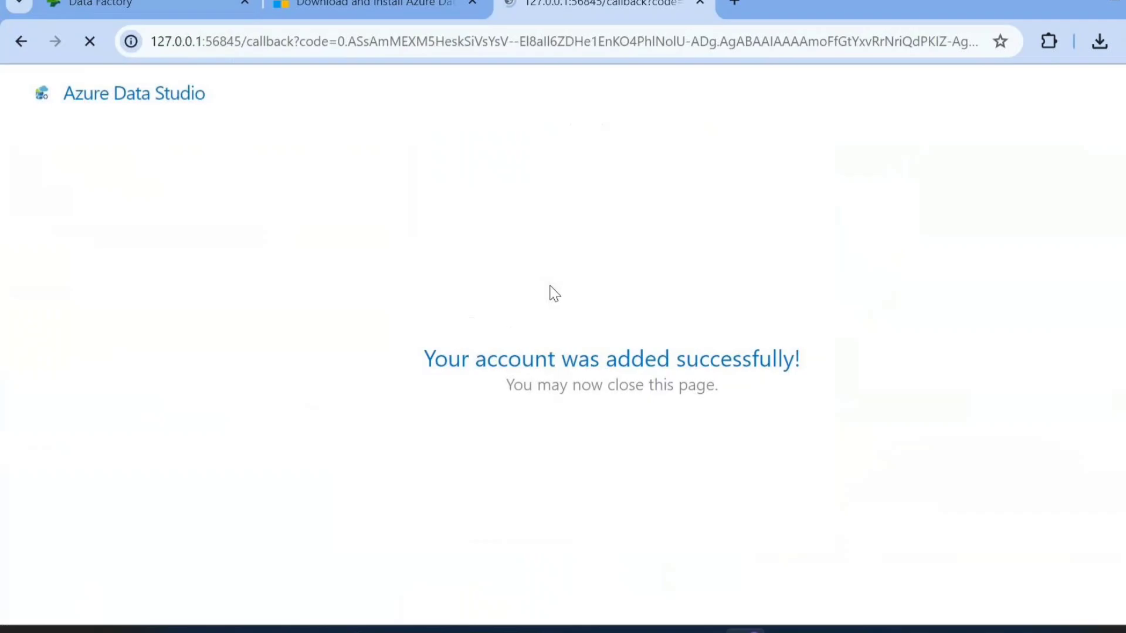
left_click_drag(451, 424, 699, 424)
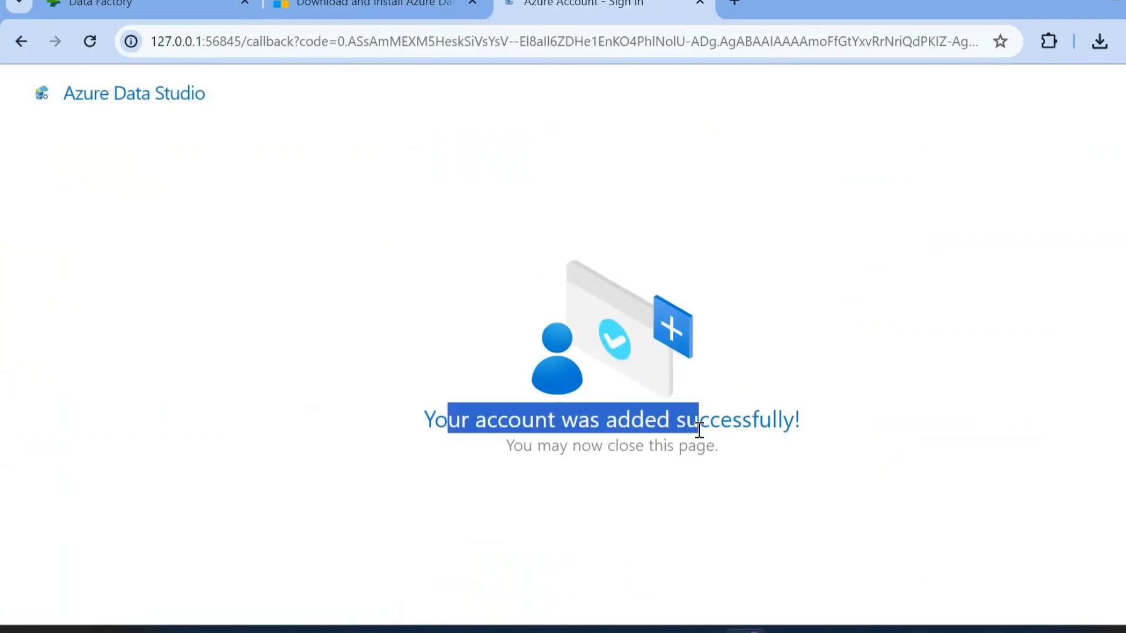
Open the MarketingLakehouse001 SQL analytics endpoint from Fabric with Azure Data Studio, and approve connecting to its server
mouse_move(871, 630)
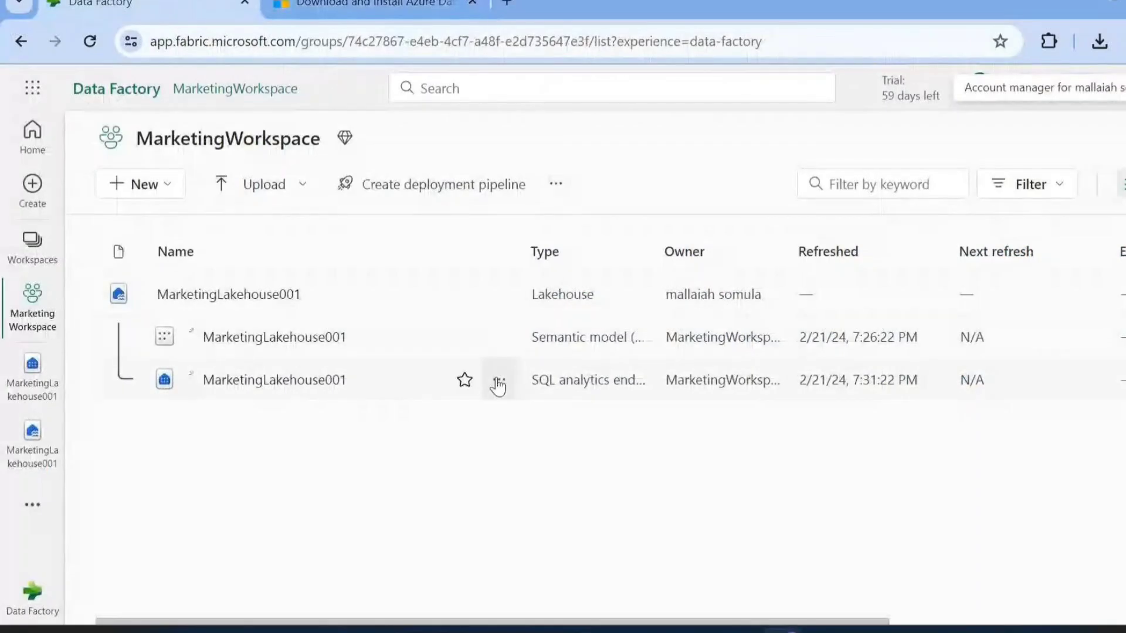
left_click(497, 381)
mouse_move(546, 258)
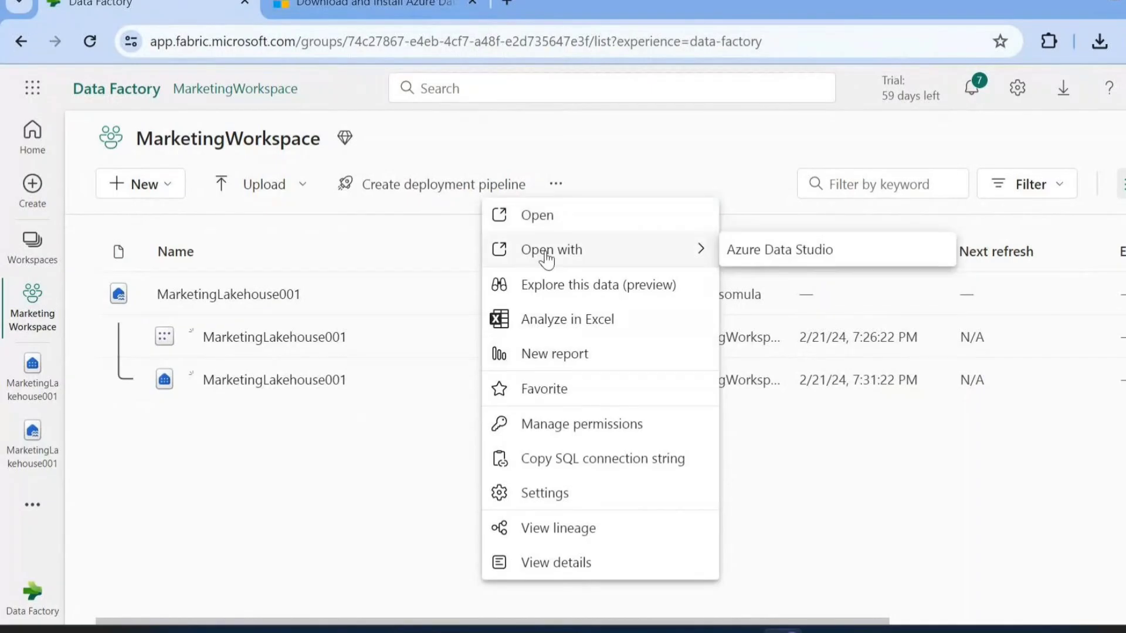
left_click(759, 252)
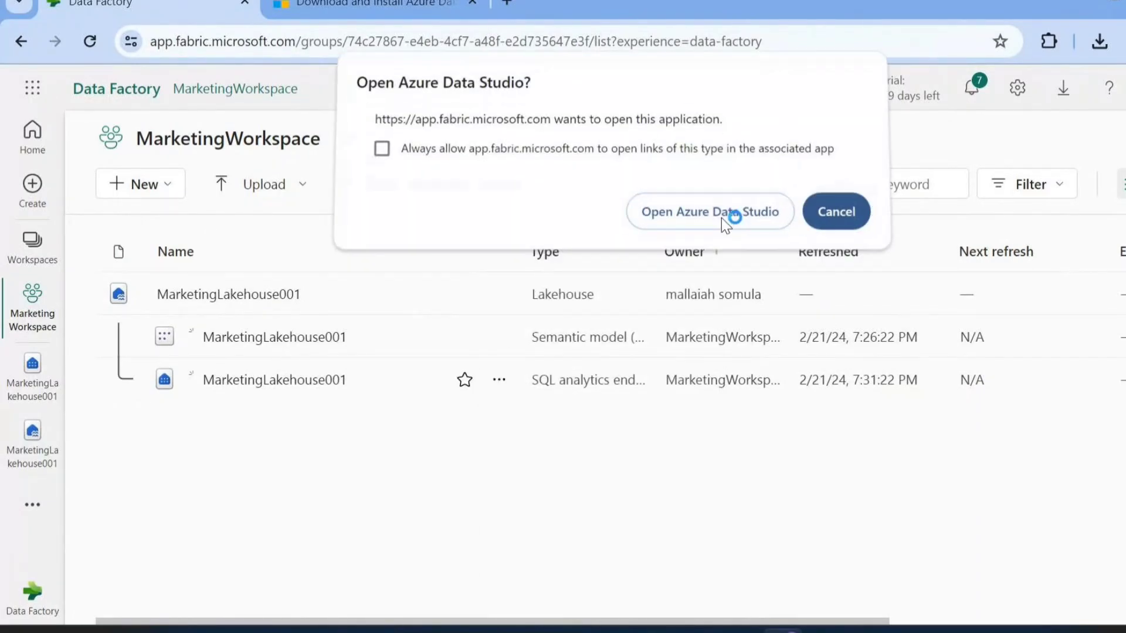
left_click(721, 218)
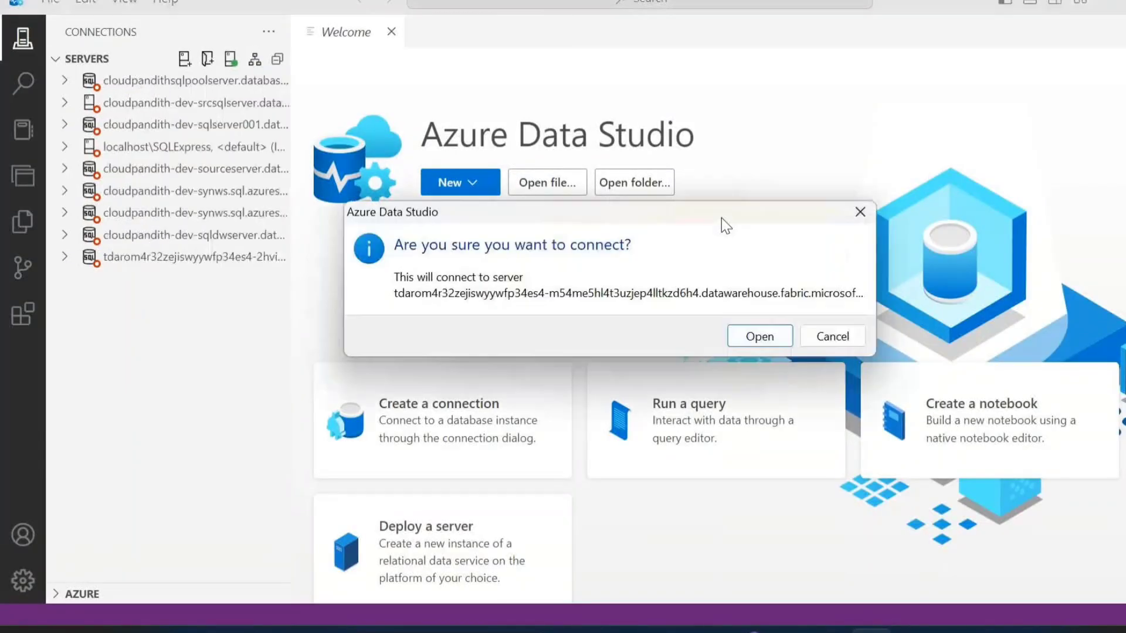
left_click(757, 334)
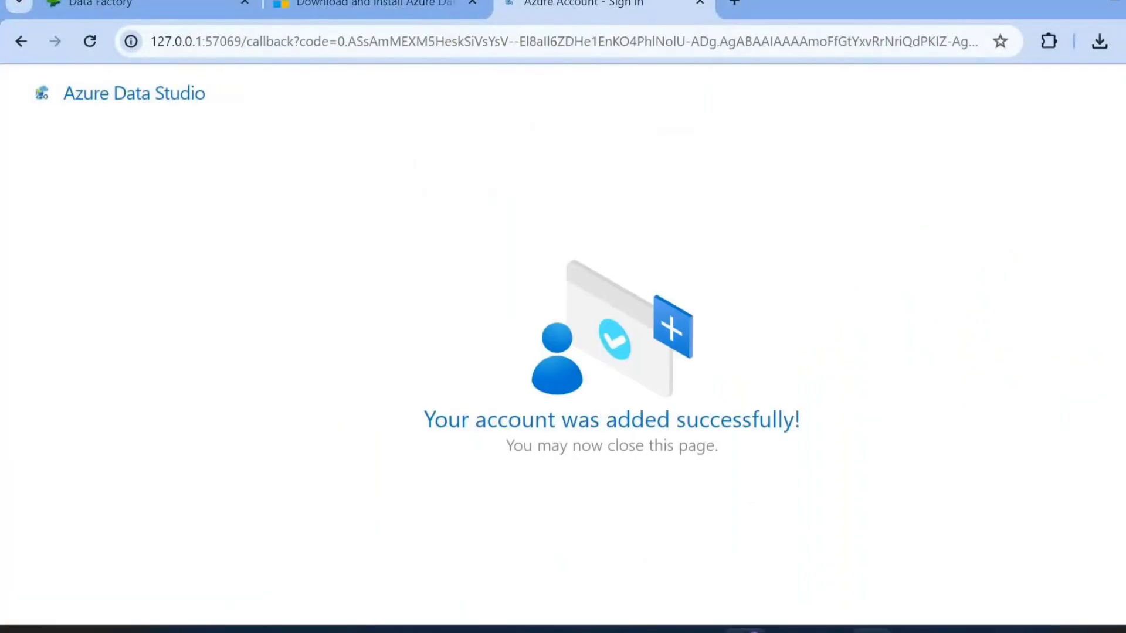
key("alt+Tab")
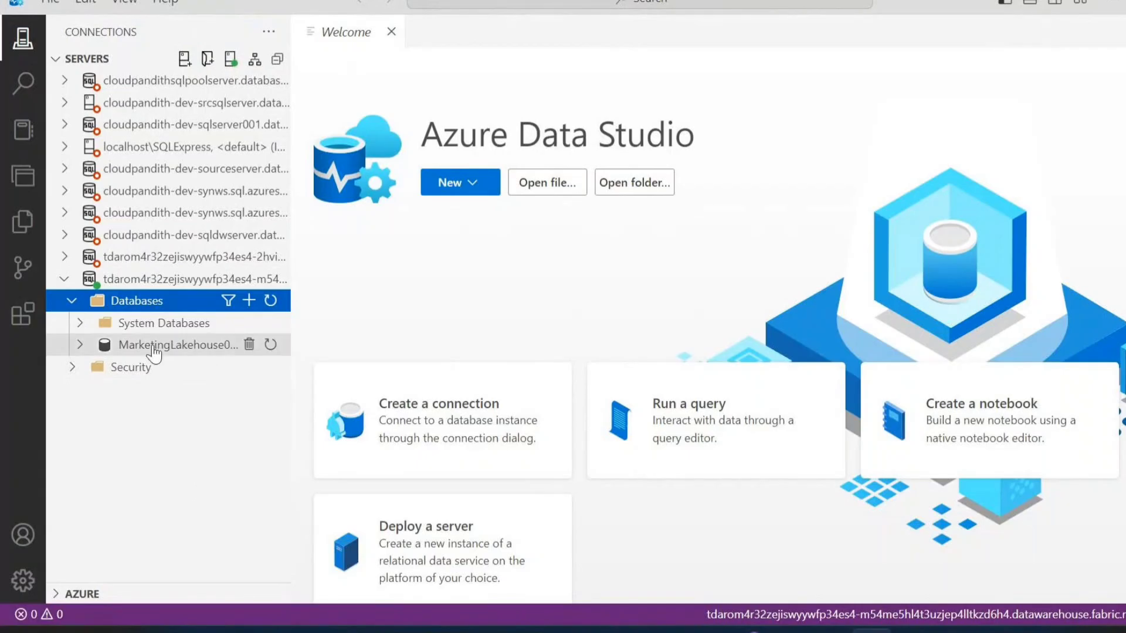
Expand the tables of the MarketingLakehouse001 database, and delete the disconnected tdarom4r32zejiswyywfp34es4-2hvi server connection
left_click(80, 346)
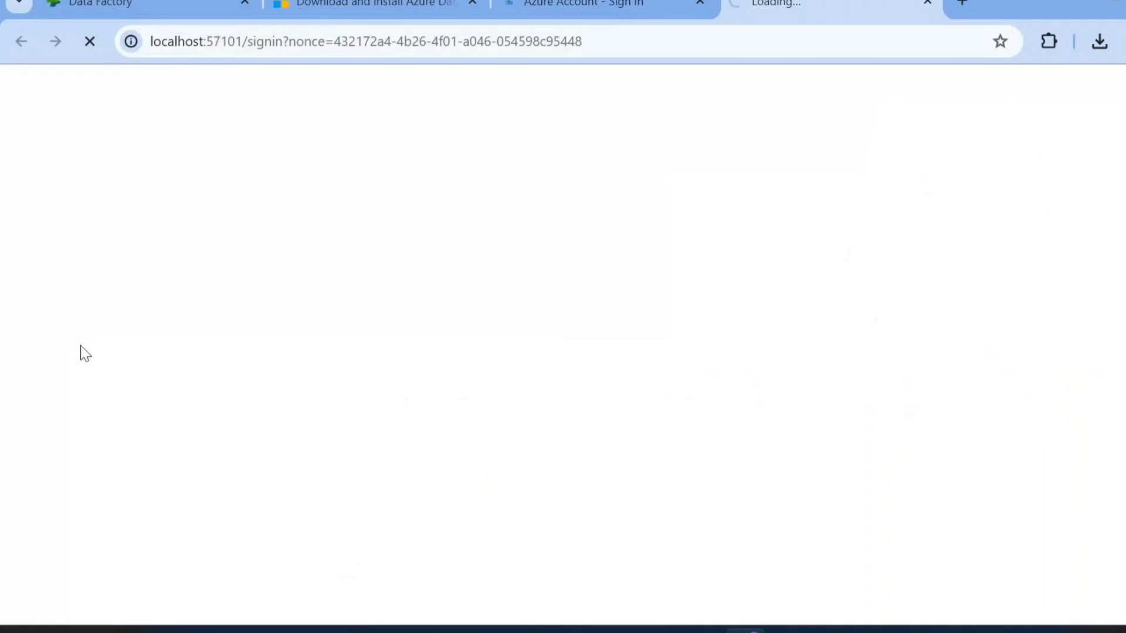
left_click(86, 367)
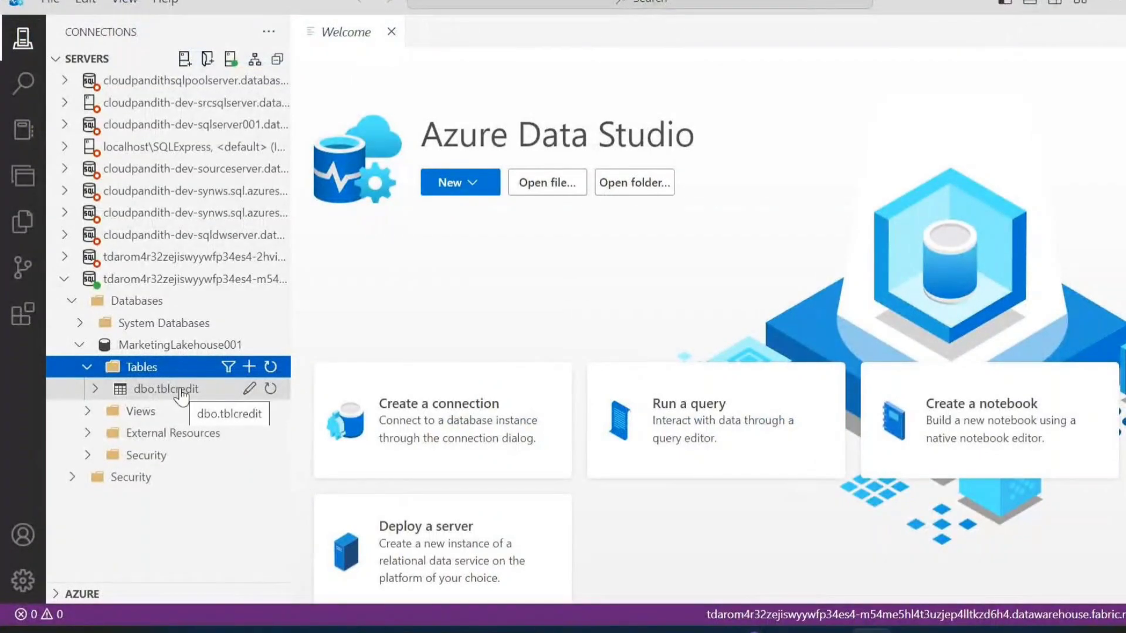
right_click(126, 257)
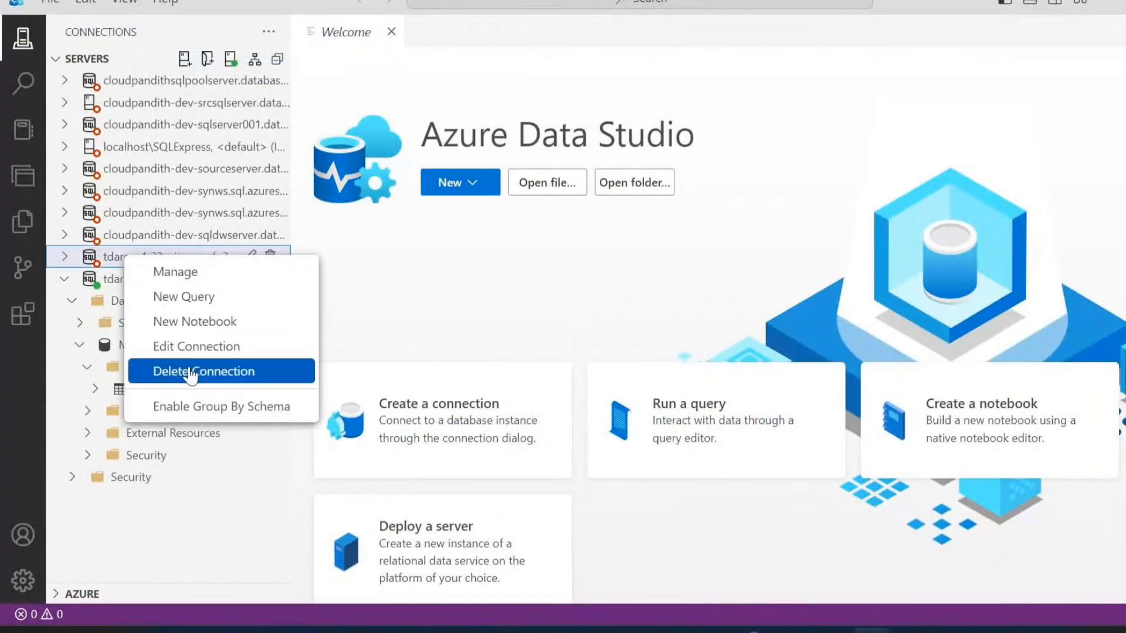
left_click(190, 373)
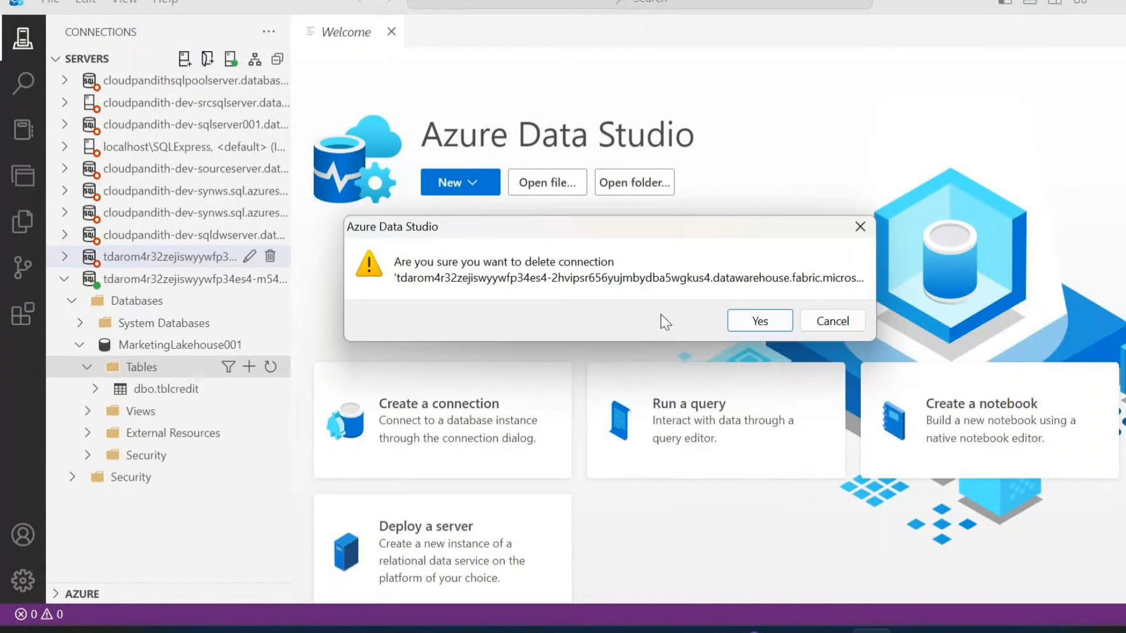
left_click(761, 328)
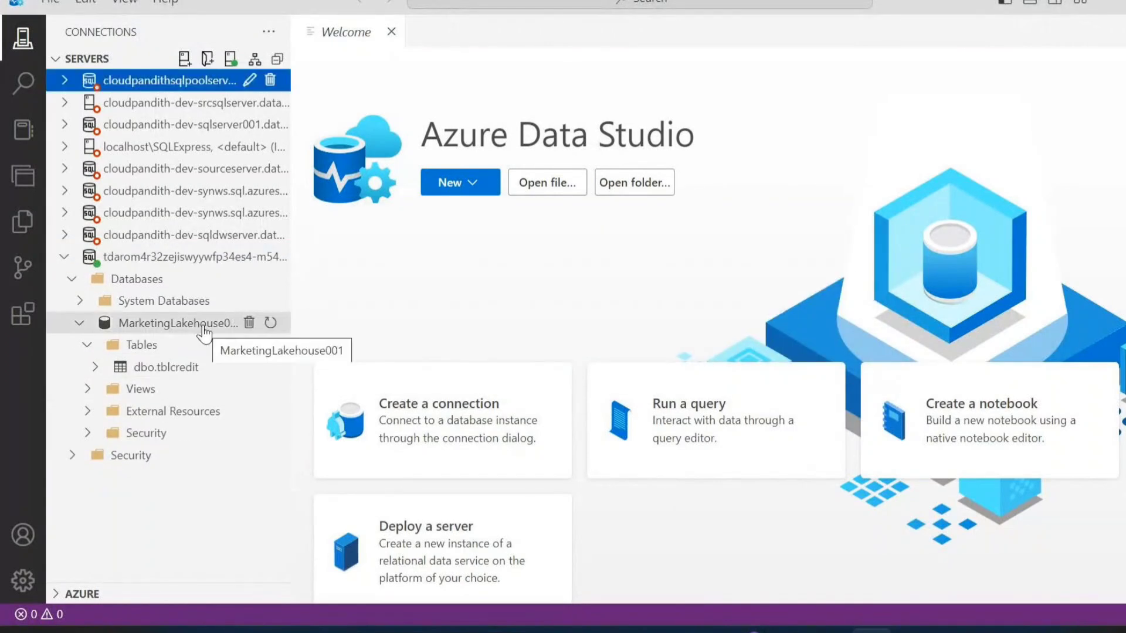
Query the top 1000 rows of dbo.tblcredit and highlight the generated SELECT statement
right_click(174, 369)
left_click(235, 385)
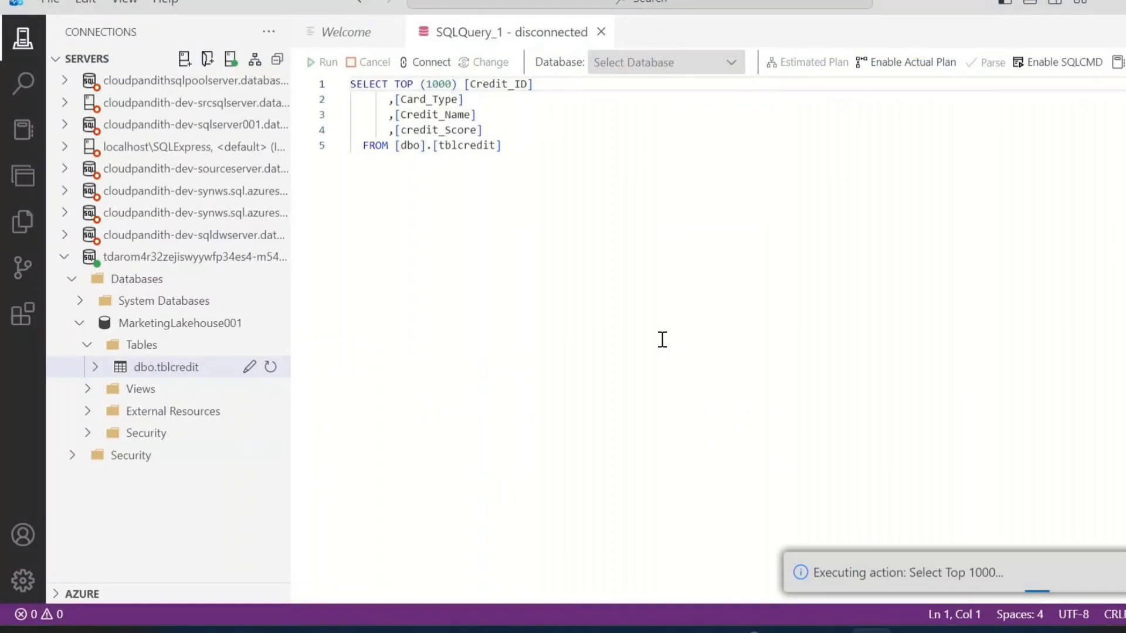
left_click(505, 146)
left_click_drag(528, 148, 337, 83)
left_click(525, 141)
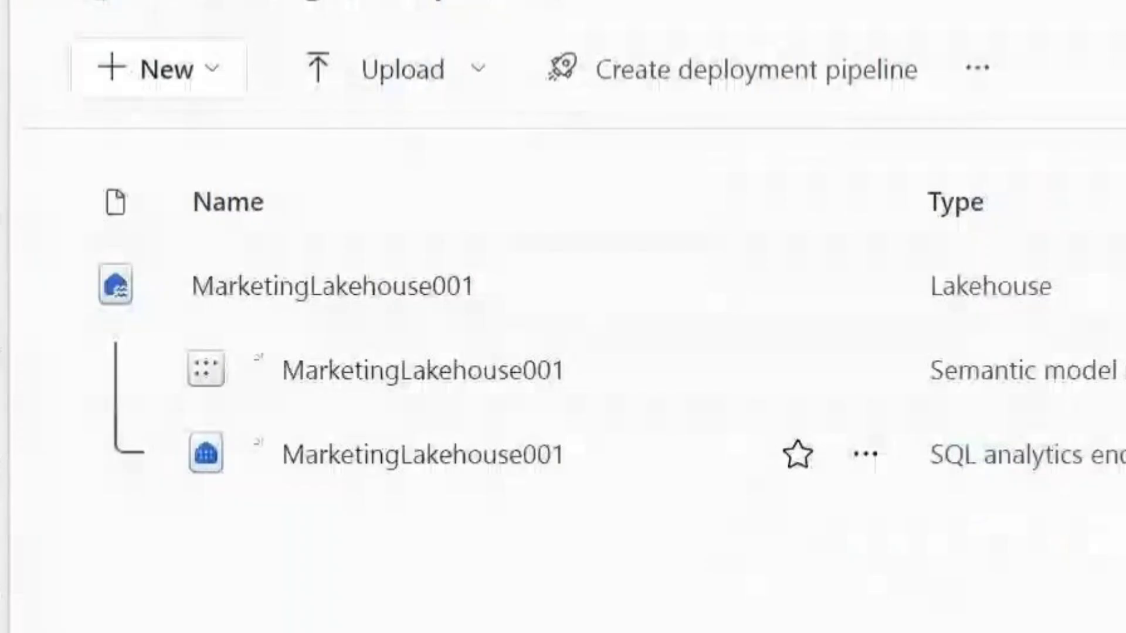
Reopen the MarketingLakehouse001 SQL analytics endpoint from Fabric in Azure Data Studio, approve the server connection, and start a new query
left_click(863, 456)
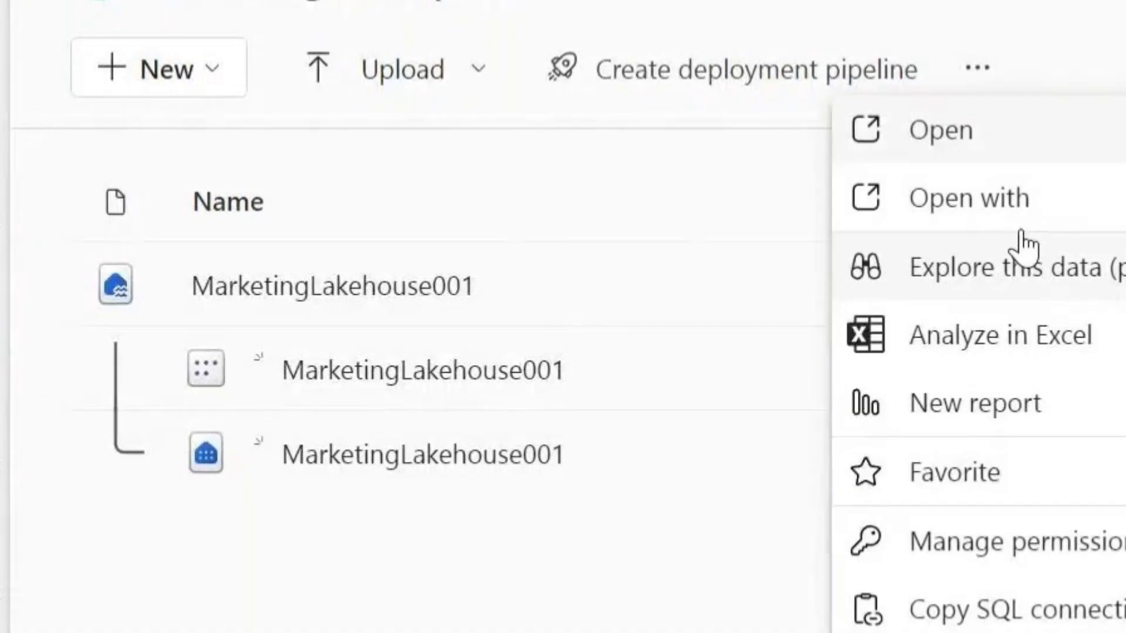
left_click(1070, 208)
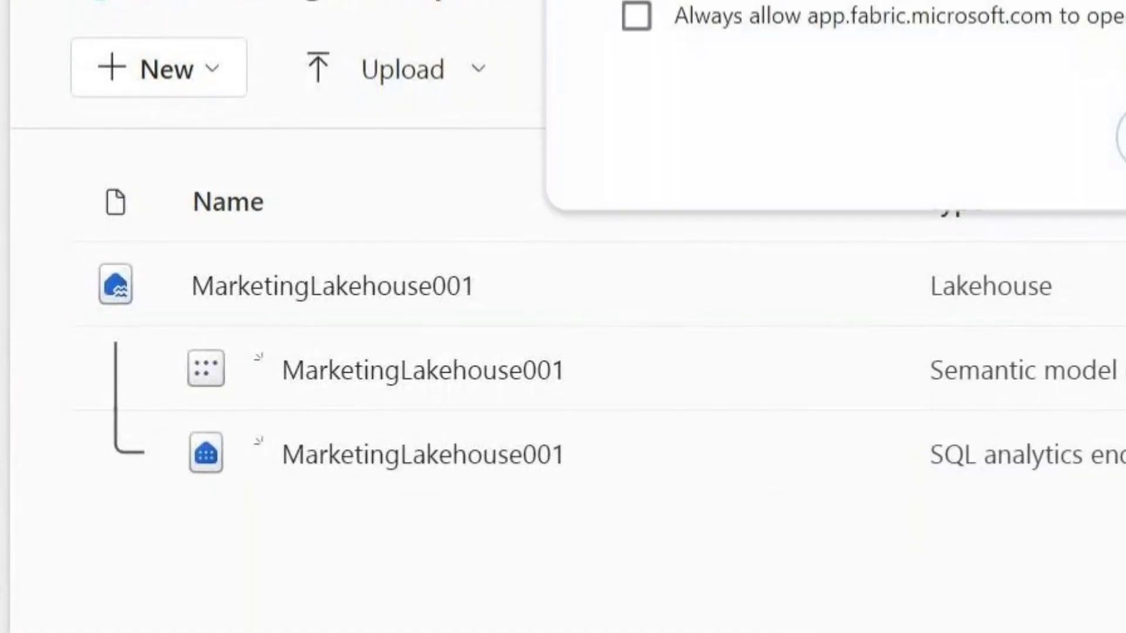
left_click(1124, 136)
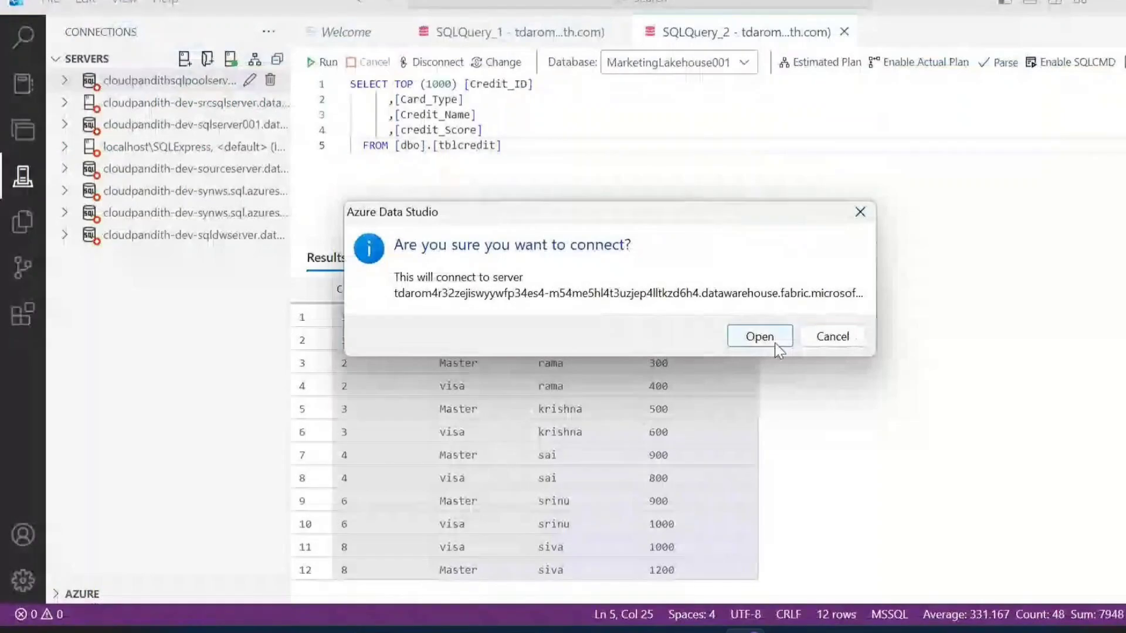
left_click(775, 343)
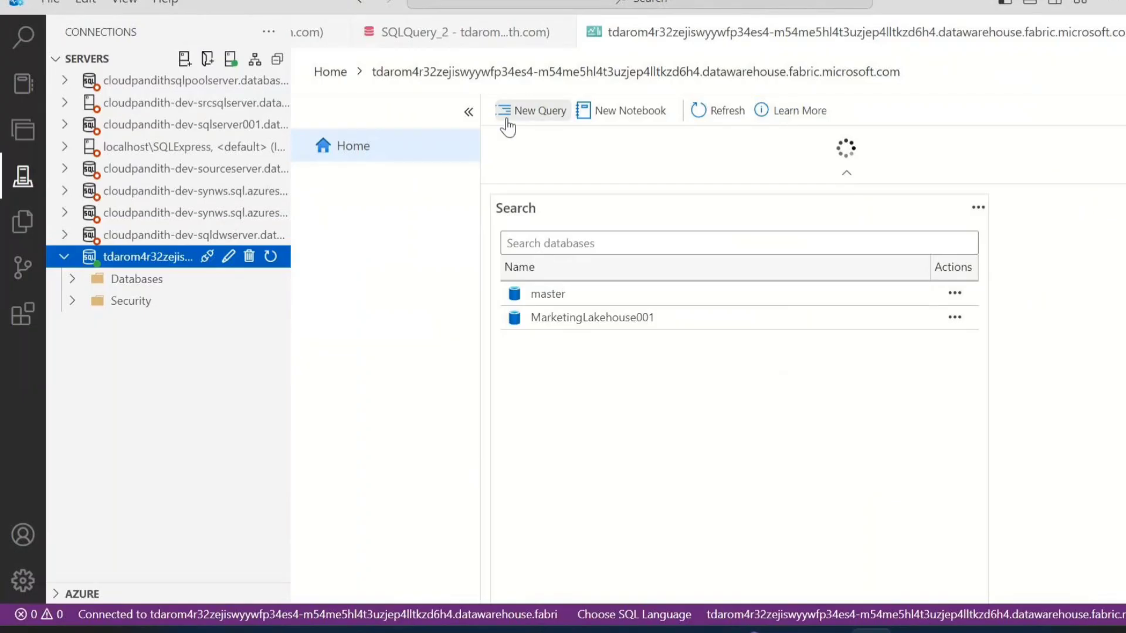
left_click(516, 110)
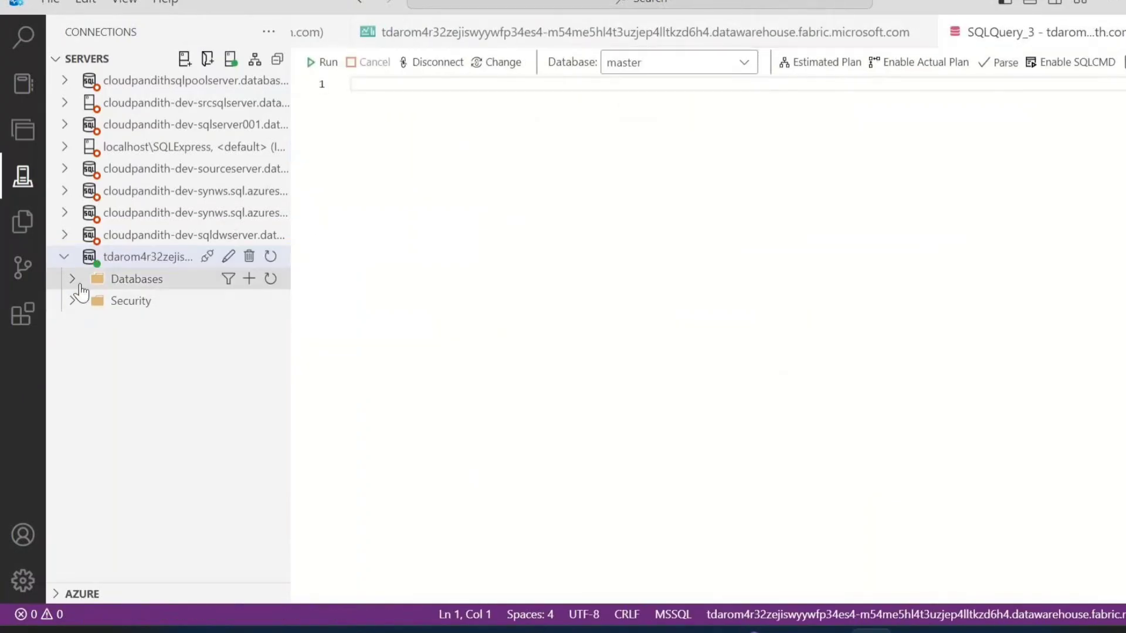
Expand the server's databases to the MarketingLakehouse001 tables and query the top 1000 rows of dbo.tblcredit
left_click(71, 280)
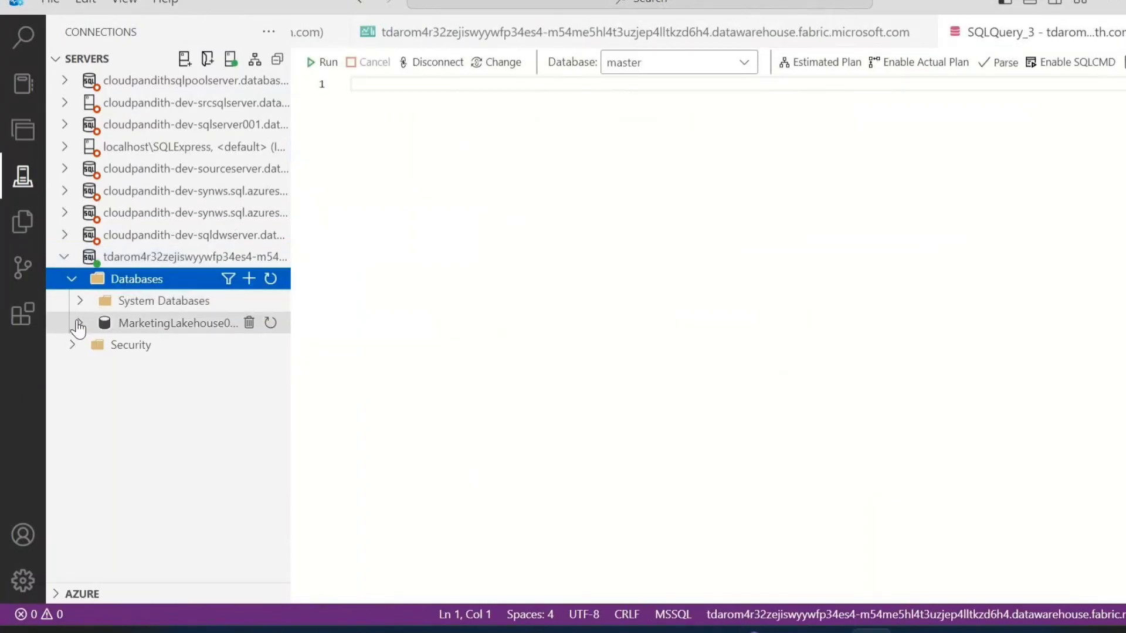
left_click(78, 323)
left_click(87, 345)
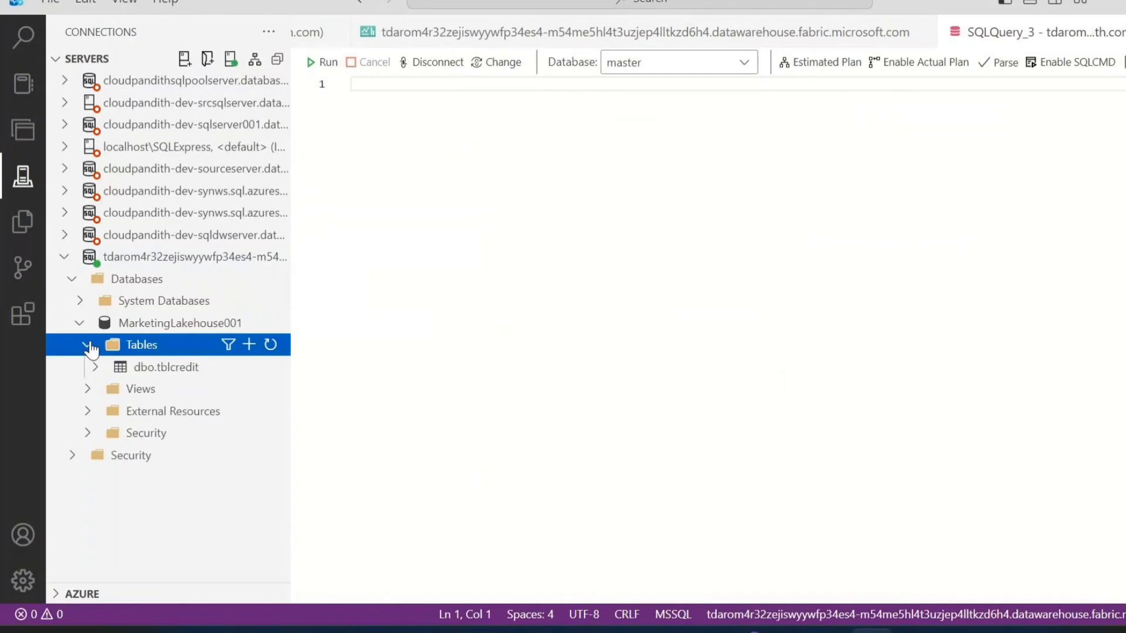
right_click(175, 364)
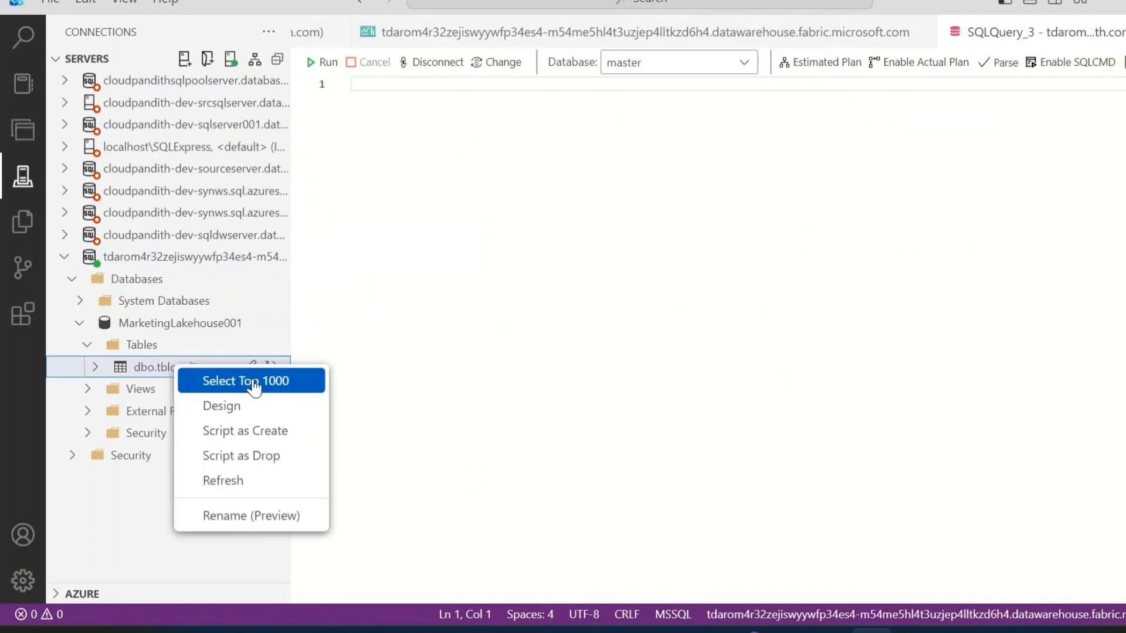
left_click(253, 384)
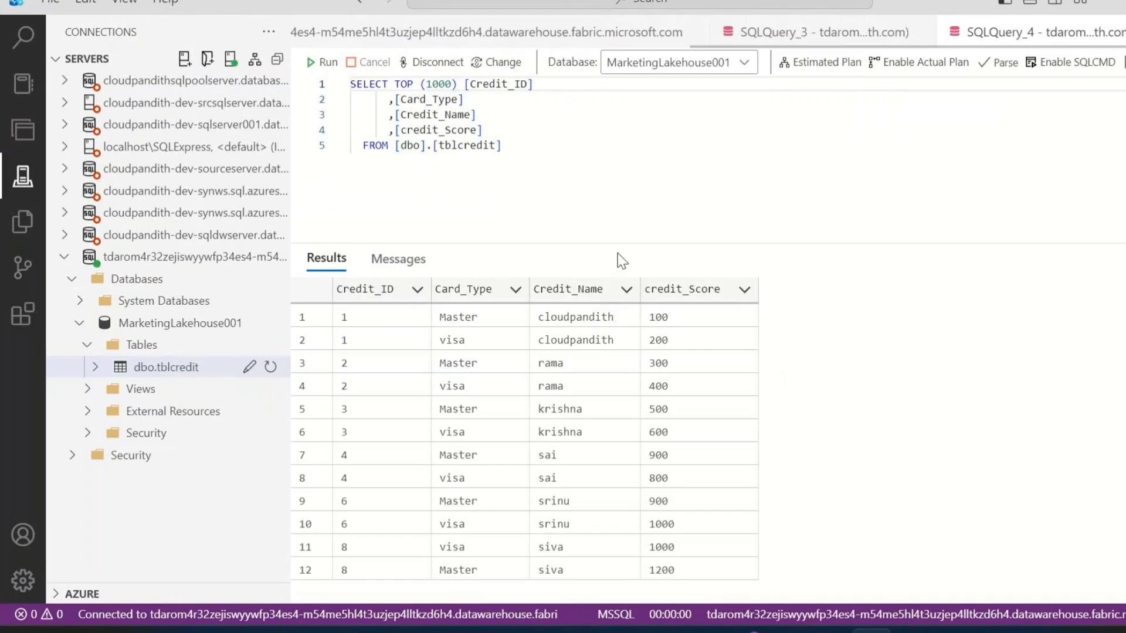
Highlight the rows of the dbo.tblcredit query results to examine the returned data
left_click(378, 321)
key("ctrl+a")
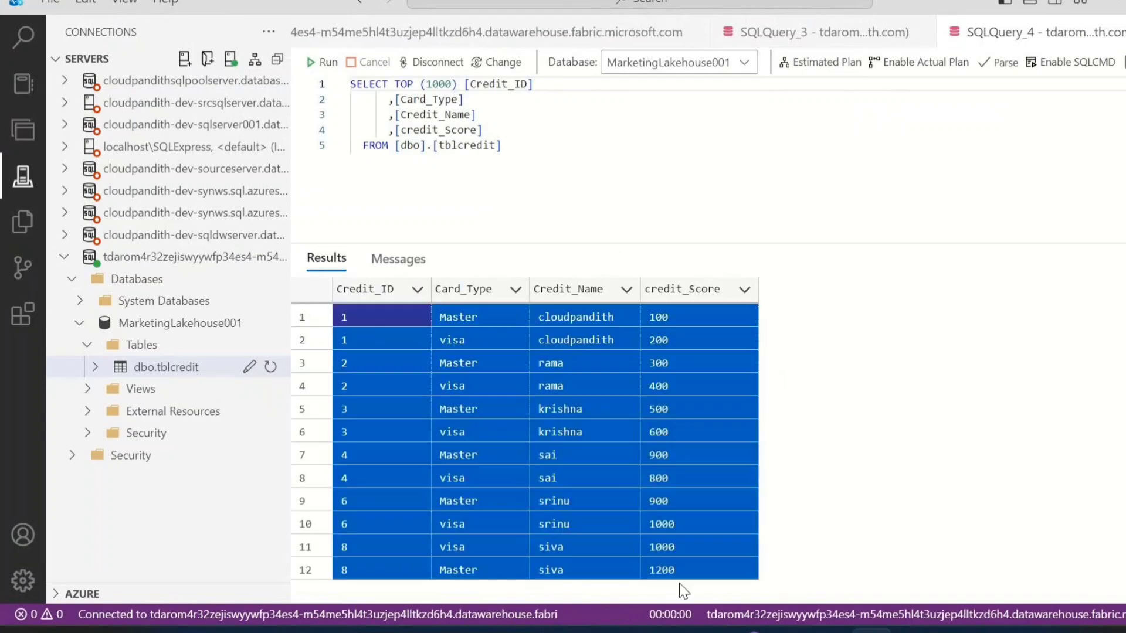
left_click(830, 448)
left_click_drag(381, 310, 612, 490)
left_click(612, 491)
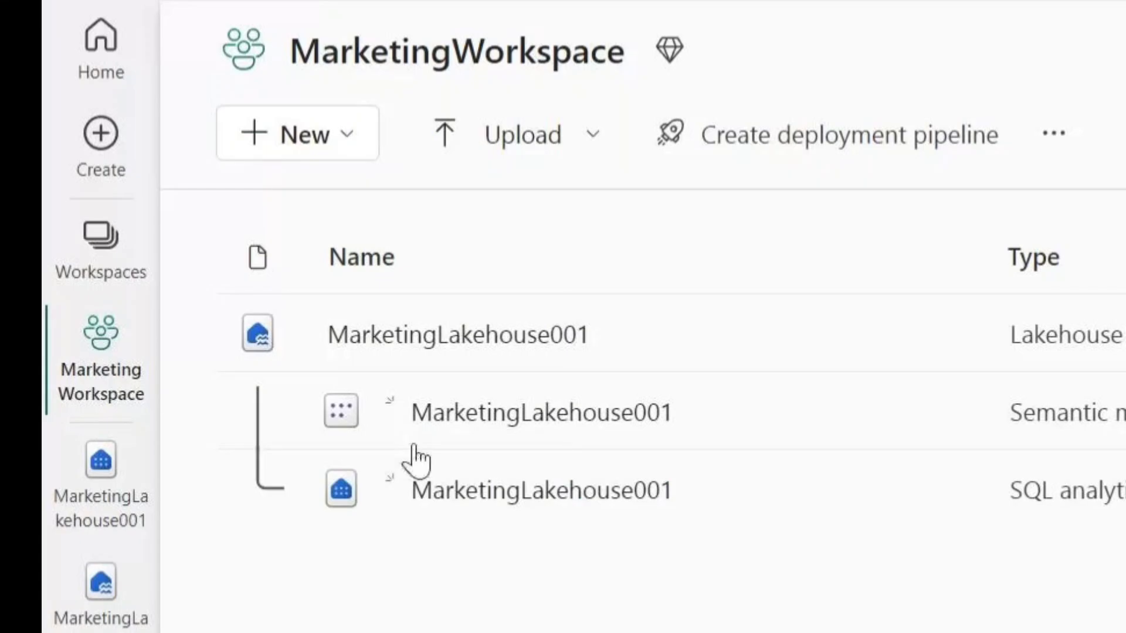
Create a new Fabric workspace named financialWorkspace
left_click(85, 281)
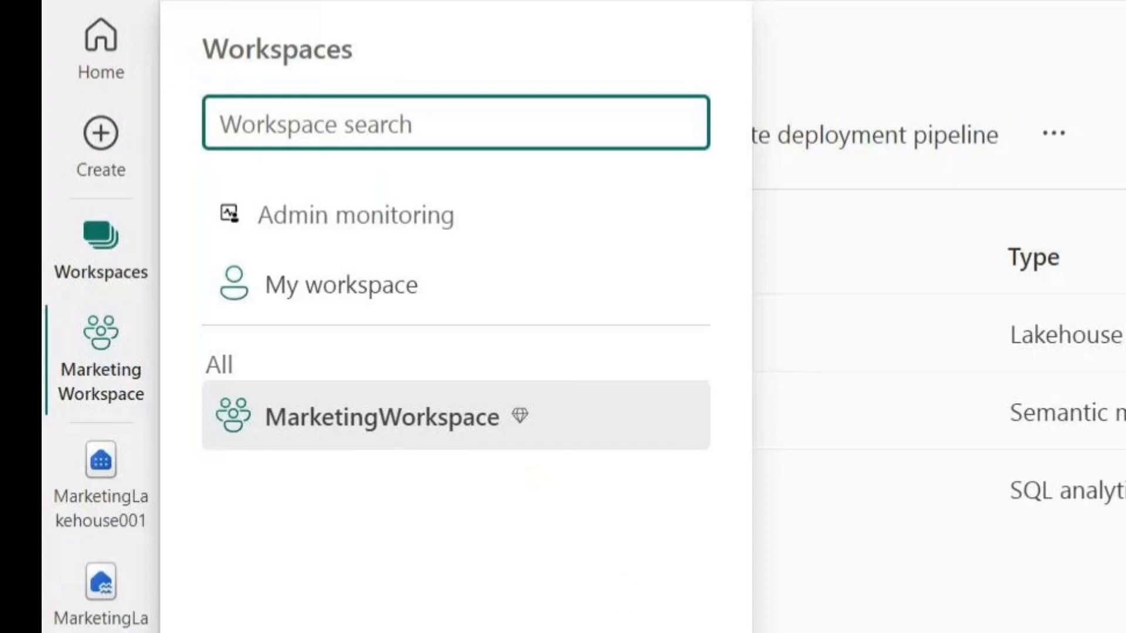
left_click(228, 595)
left_click(740, 210)
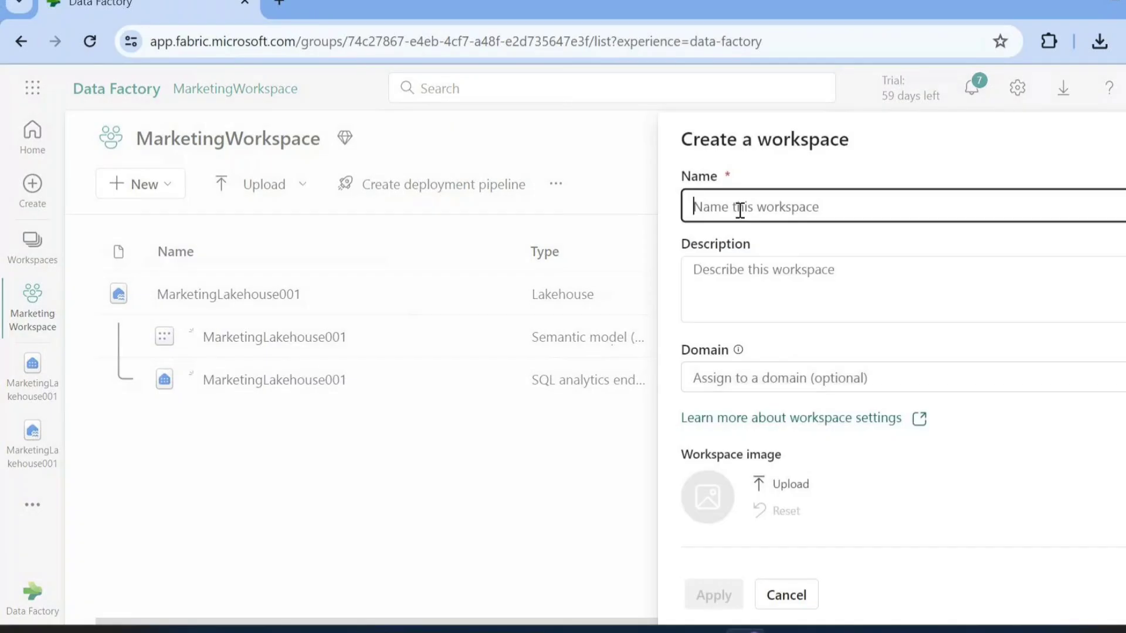
type("finan")
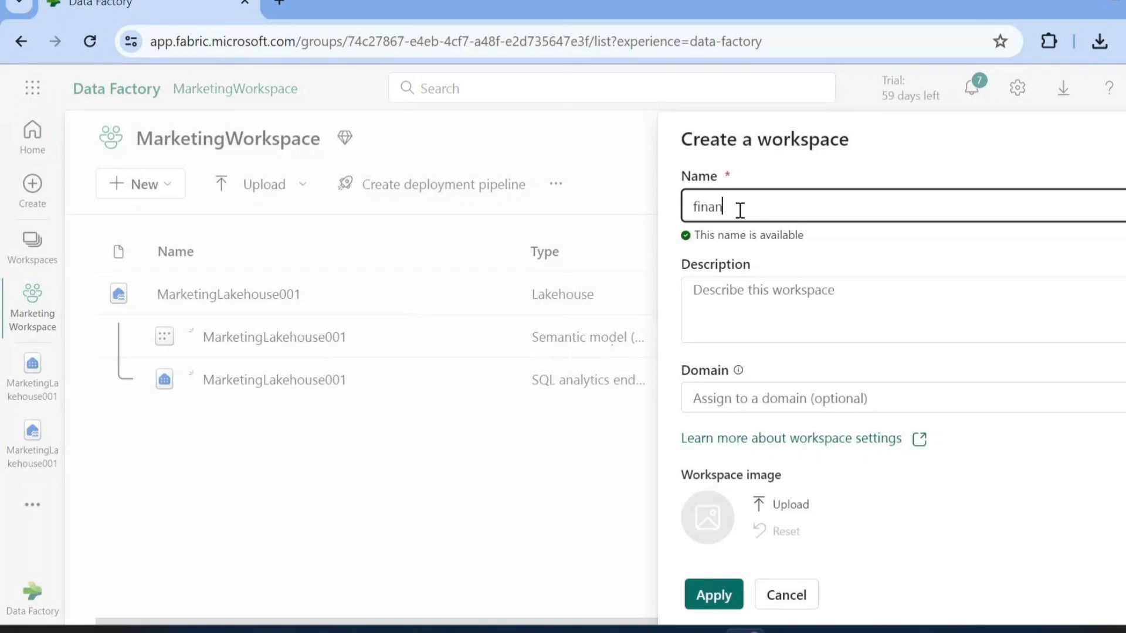
type("cialWorkspace")
left_click(715, 595)
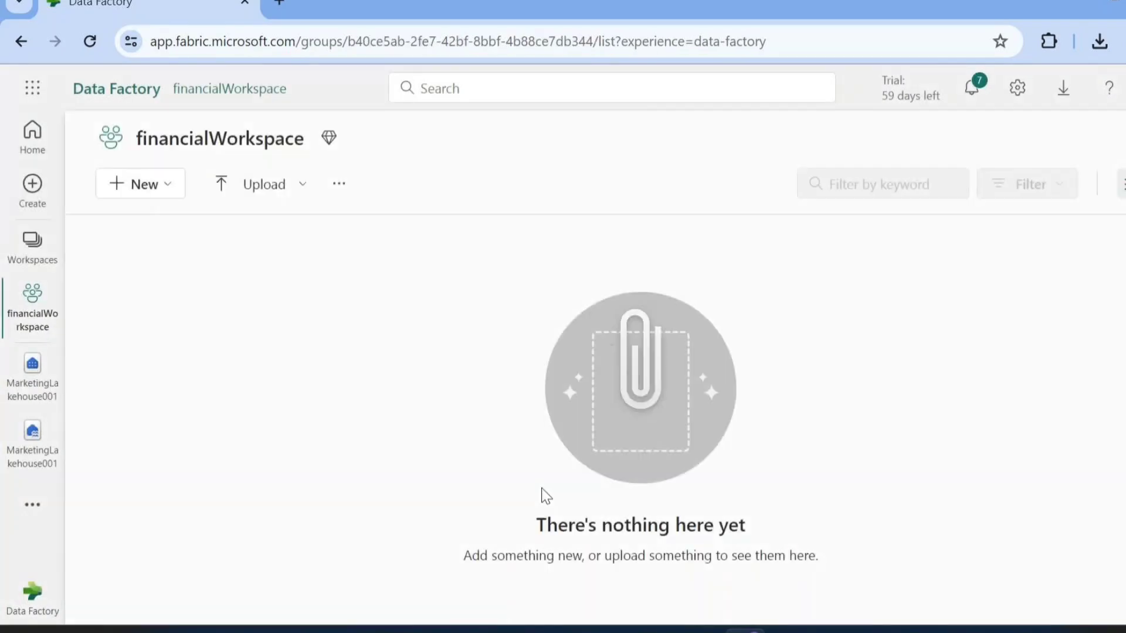
Create a lakehouse named financialLakehouse001 in financialWorkspace
left_click(162, 194)
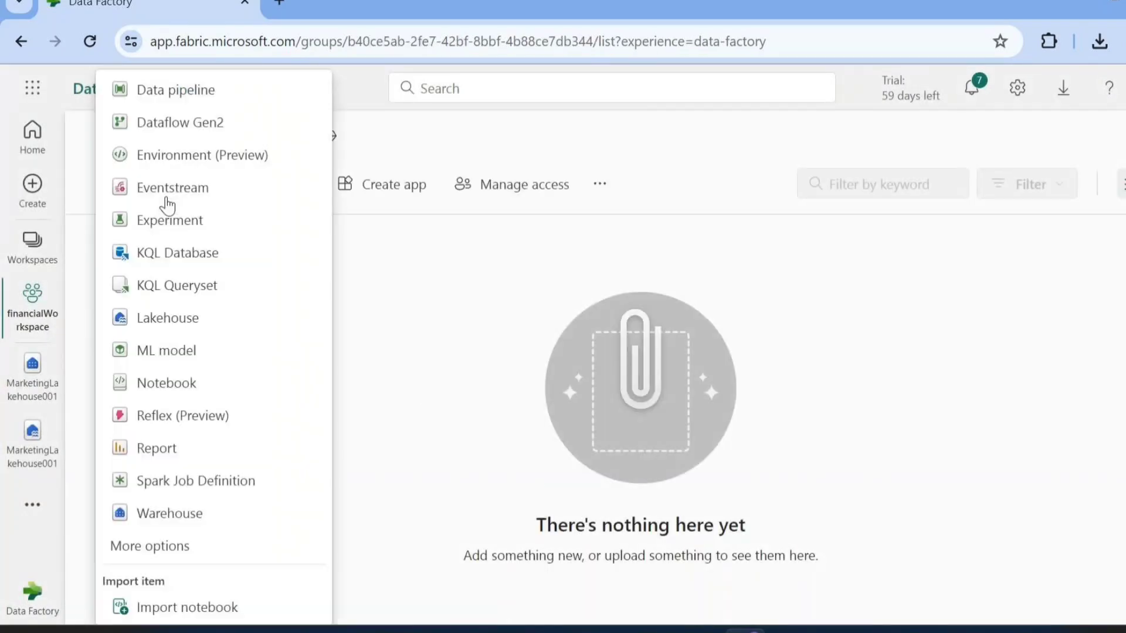
left_click(171, 320)
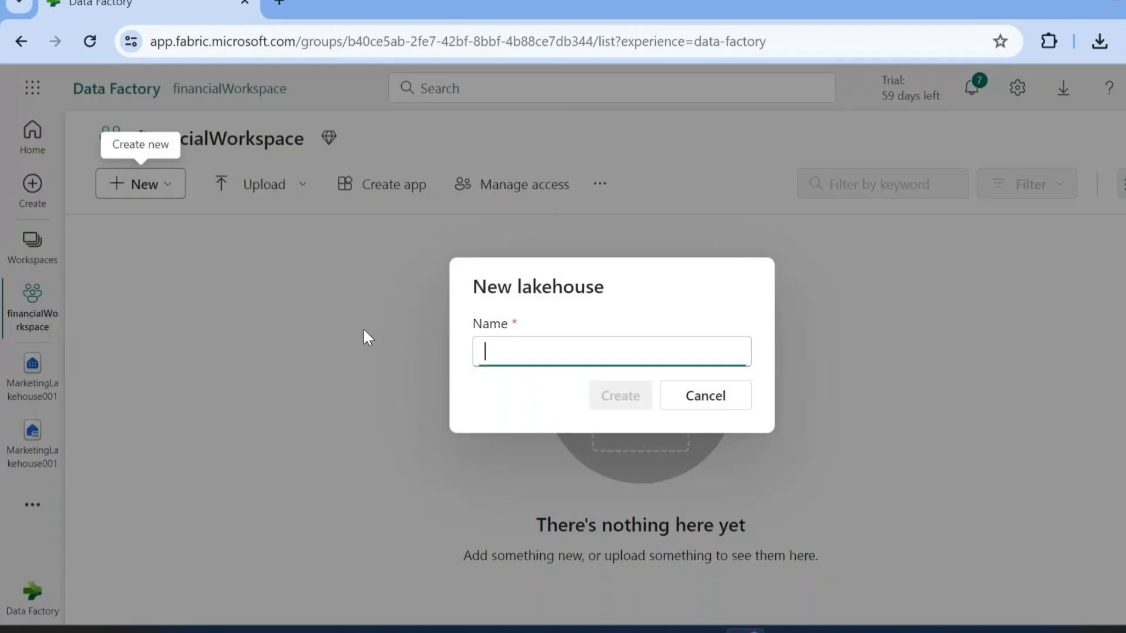
type("financialL")
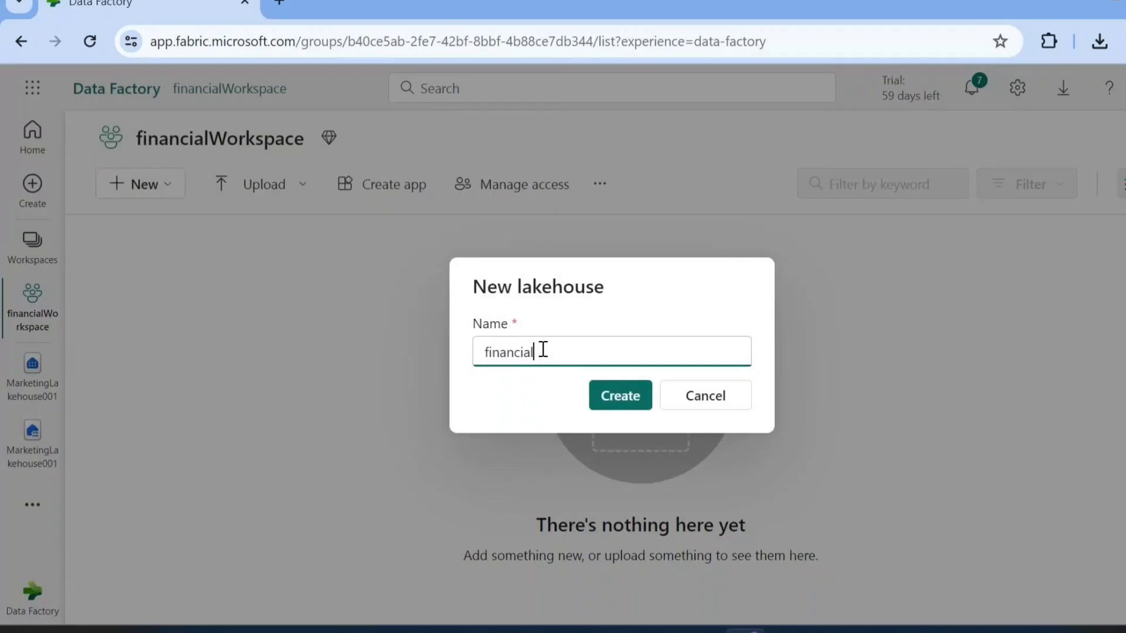
type("akehouse001")
left_click(615, 395)
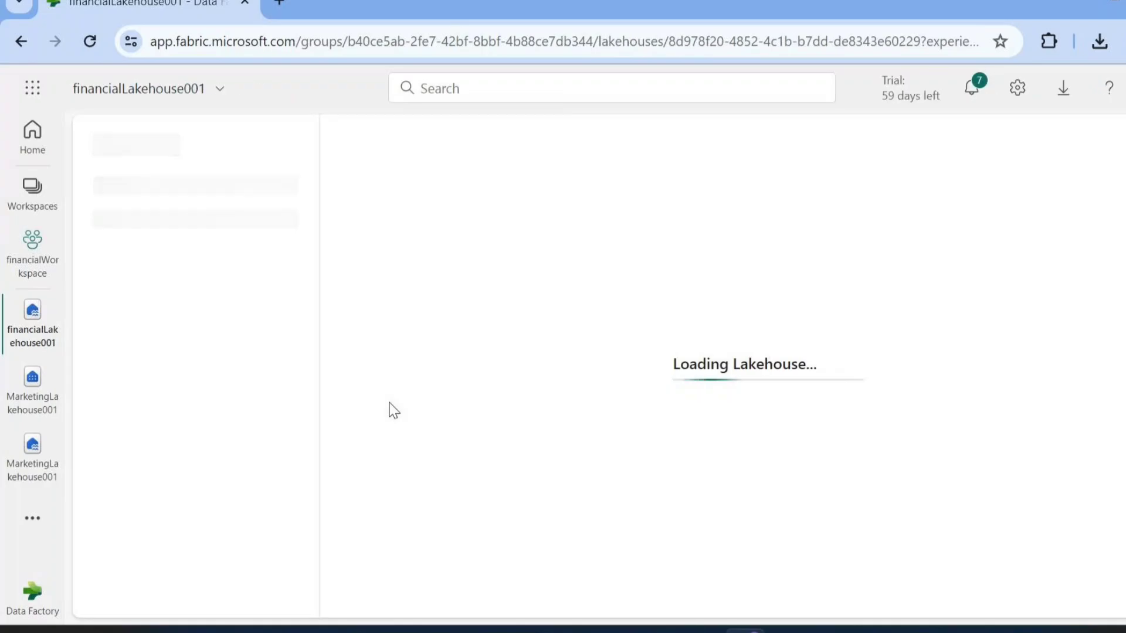
Add a subfolder named input under Files in financialLakehouse001
mouse_move(238, 344)
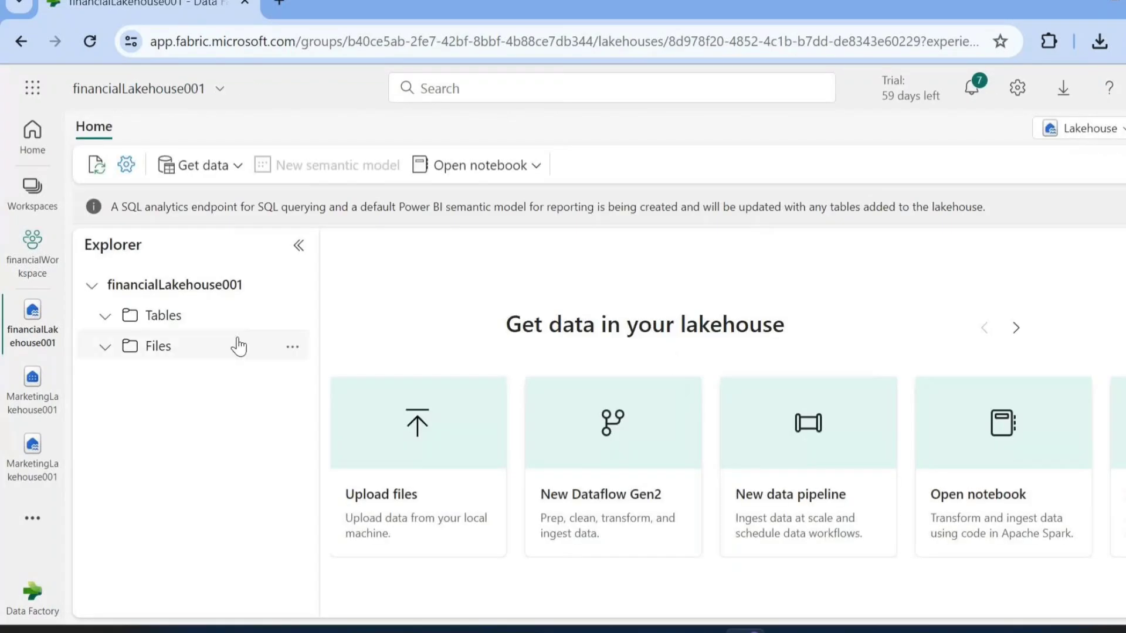
left_click(292, 352)
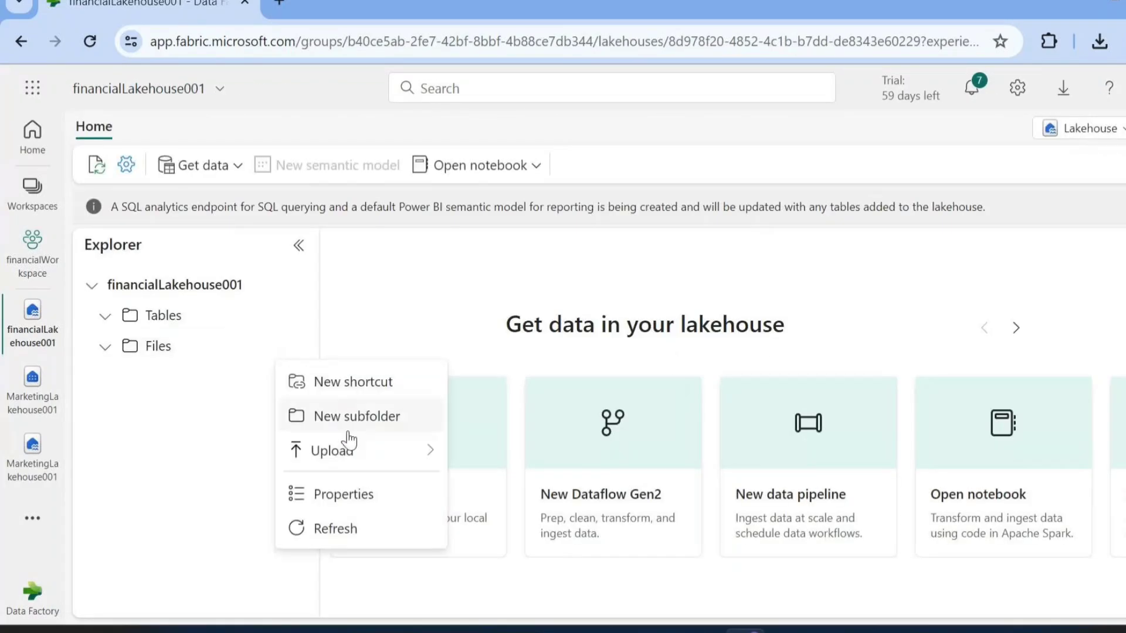
left_click(333, 418)
type("input")
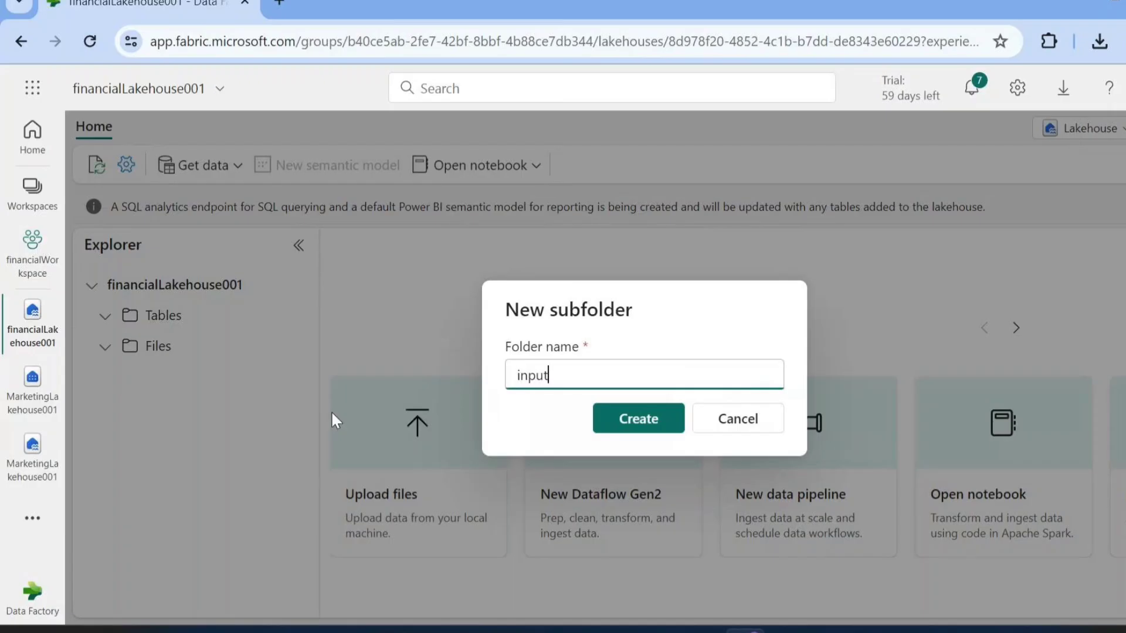
key("Return")
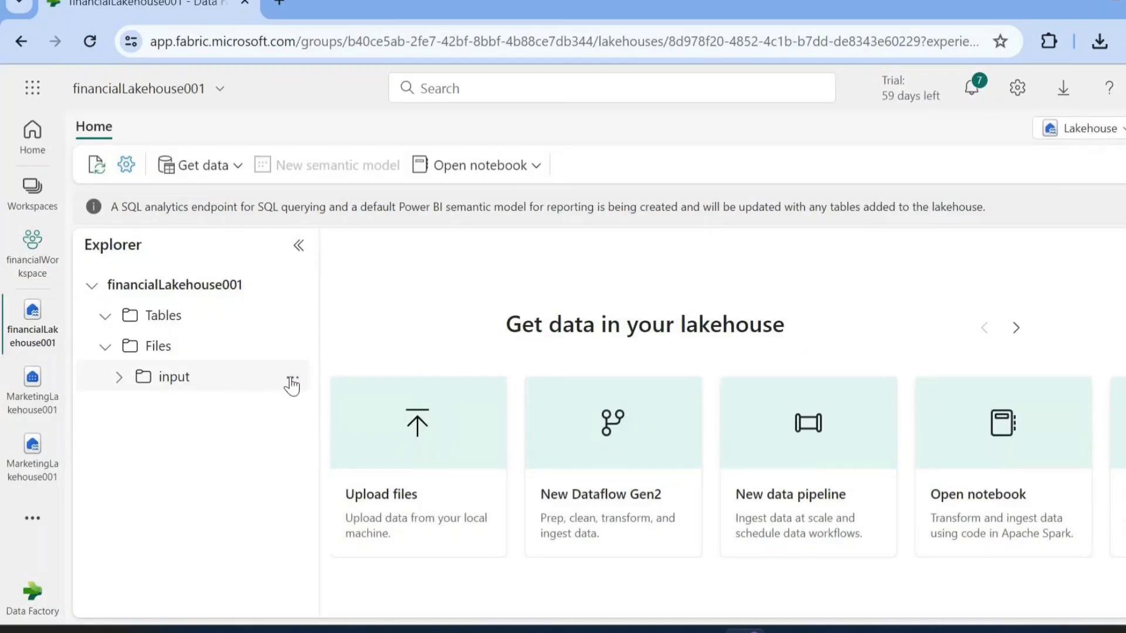
Upload cust.csv into the input folder of financialLakehouse001 and preview its contents
left_click(296, 378)
mouse_move(405, 442)
left_click(542, 444)
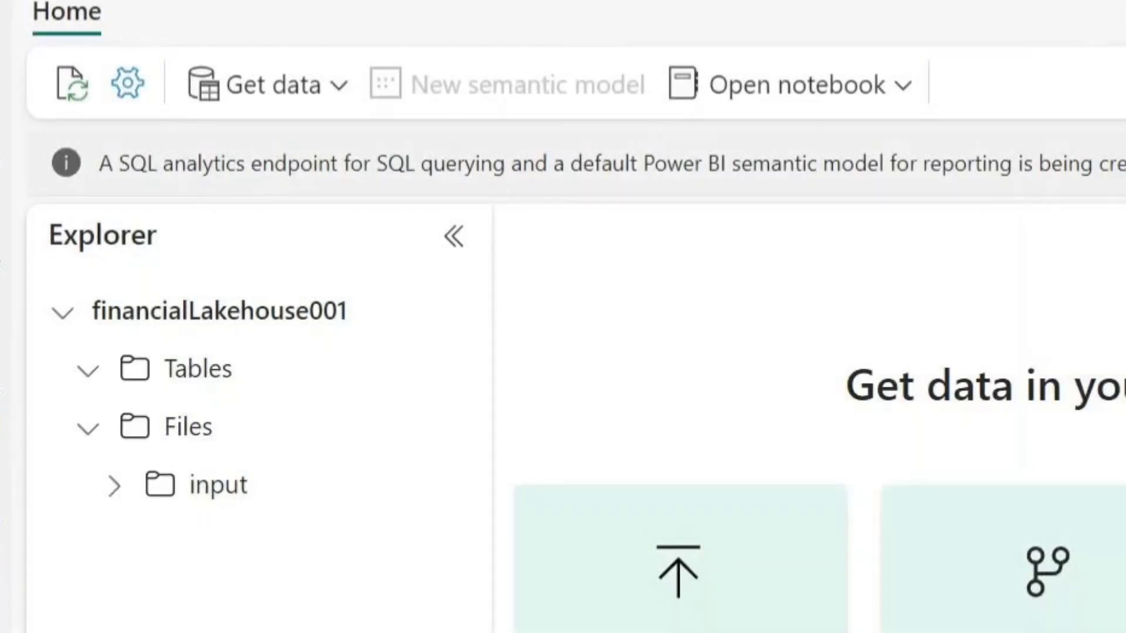
left_click(115, 486)
left_click(252, 497)
left_click(610, 423)
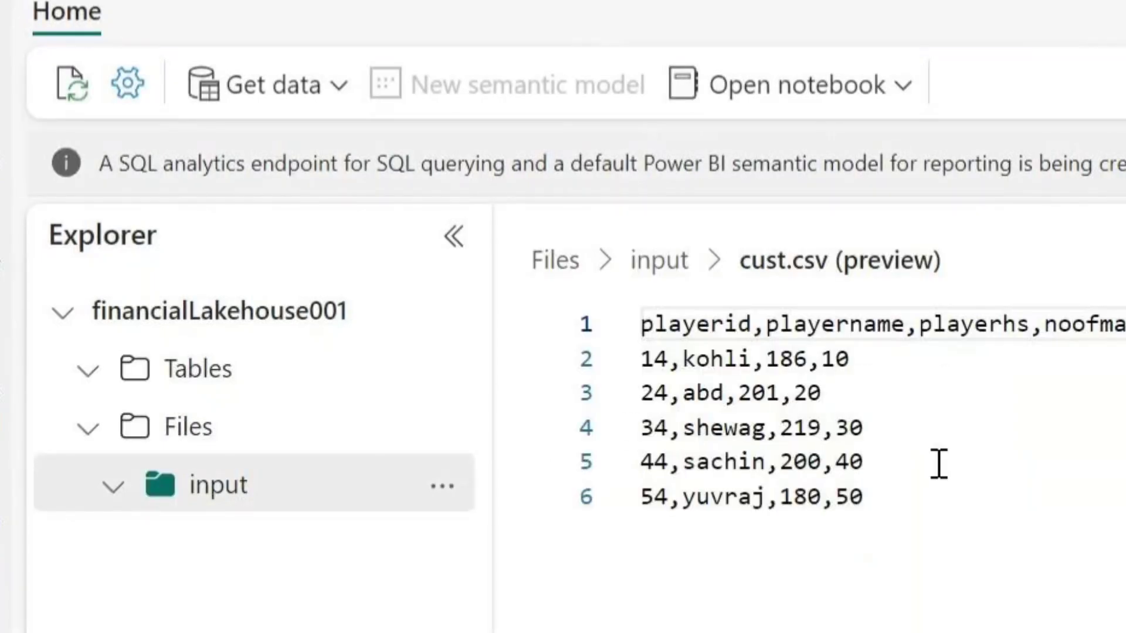
left_click(1053, 536)
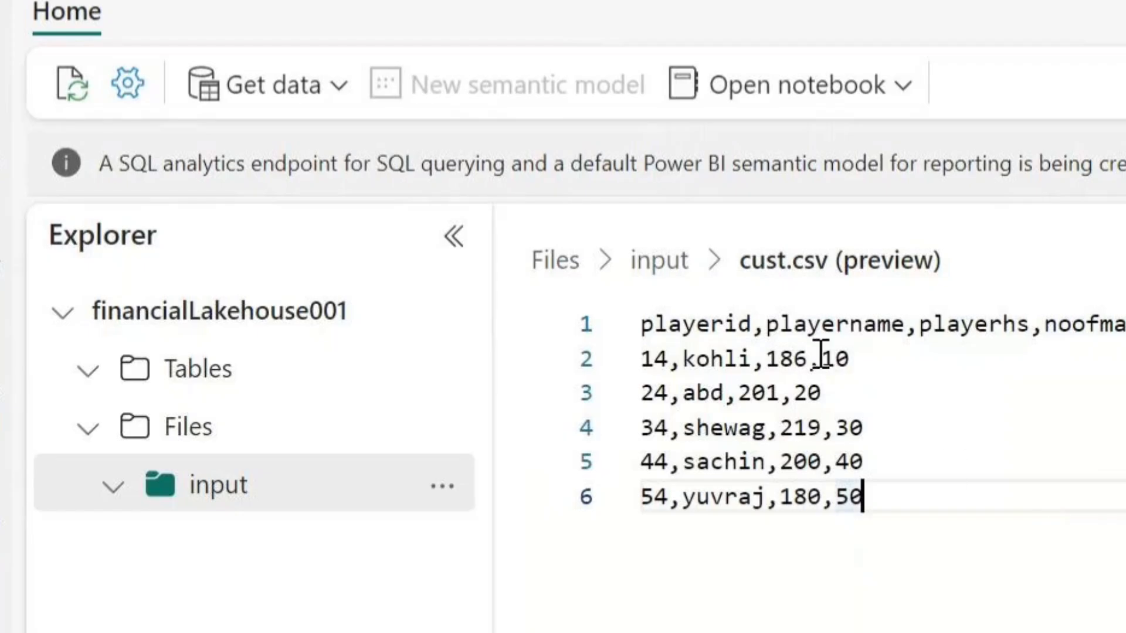
Return from the cust.csv preview to the input folder, and open the Microsoft download page with id 105222 from Fabric's download options
left_click(661, 264)
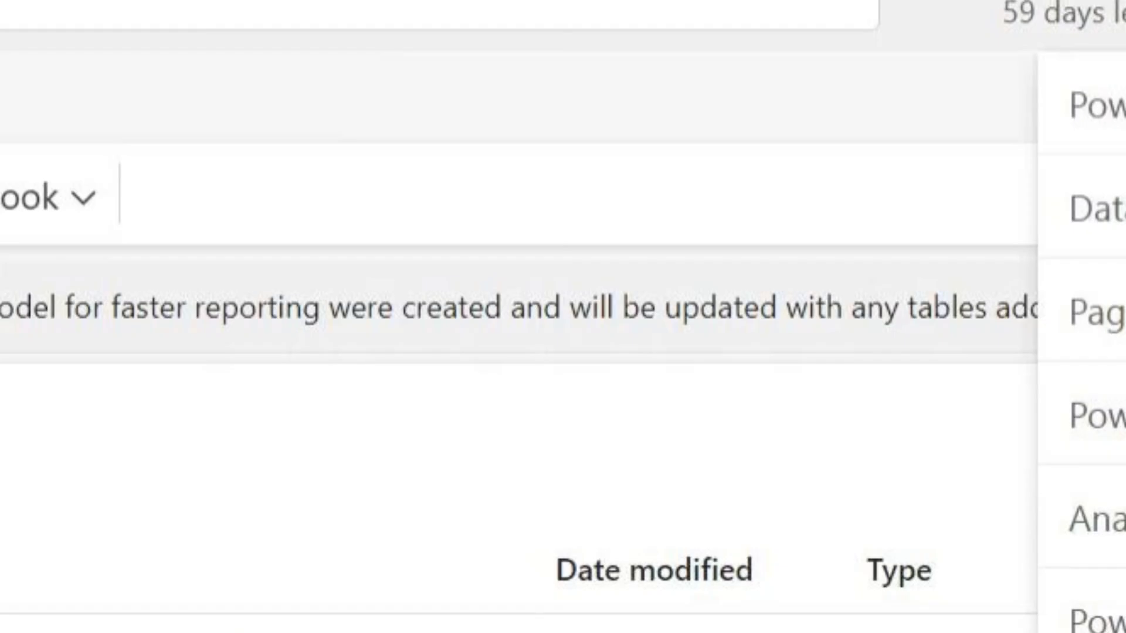
left_click(1117, 627)
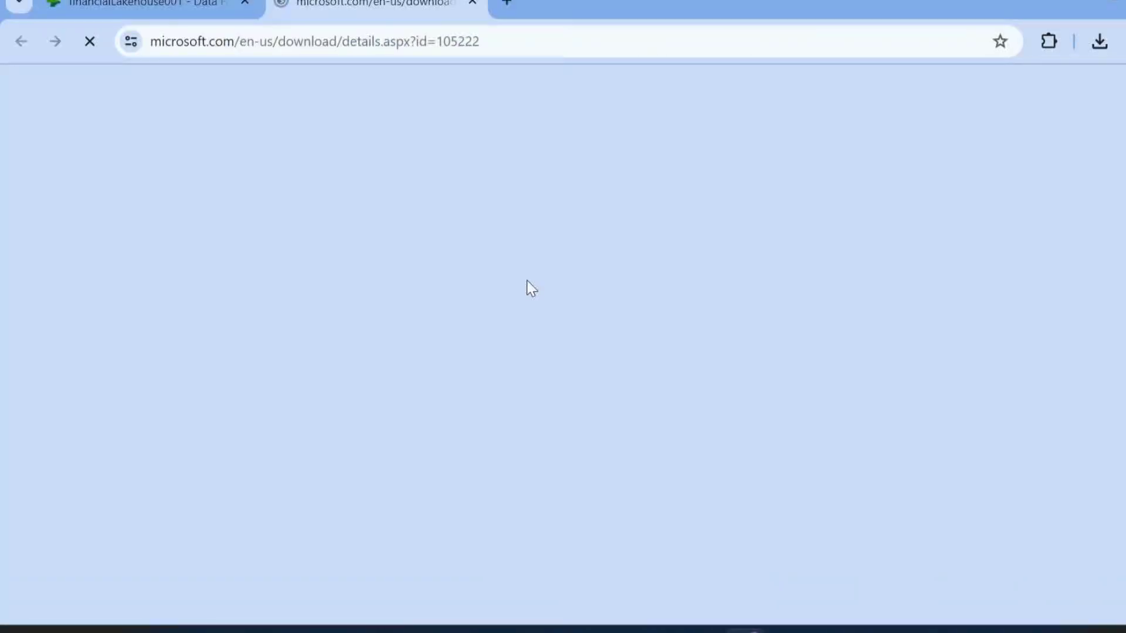
Download the OneLake file explorer from its Microsoft page and install it
scroll(518, 364, "down", 2)
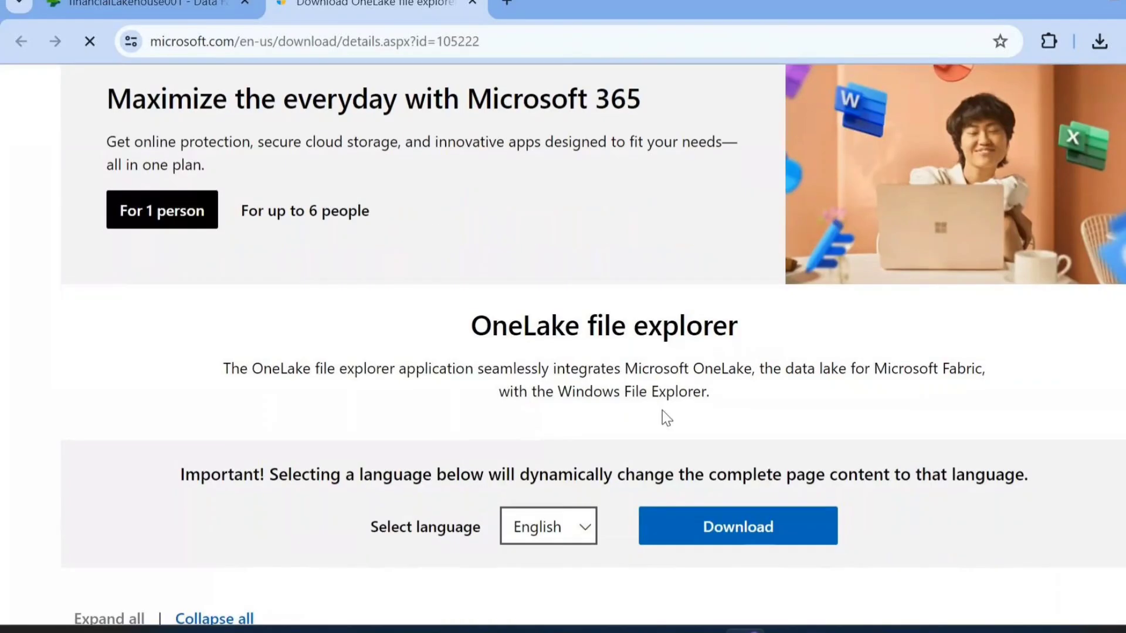
left_click(751, 528)
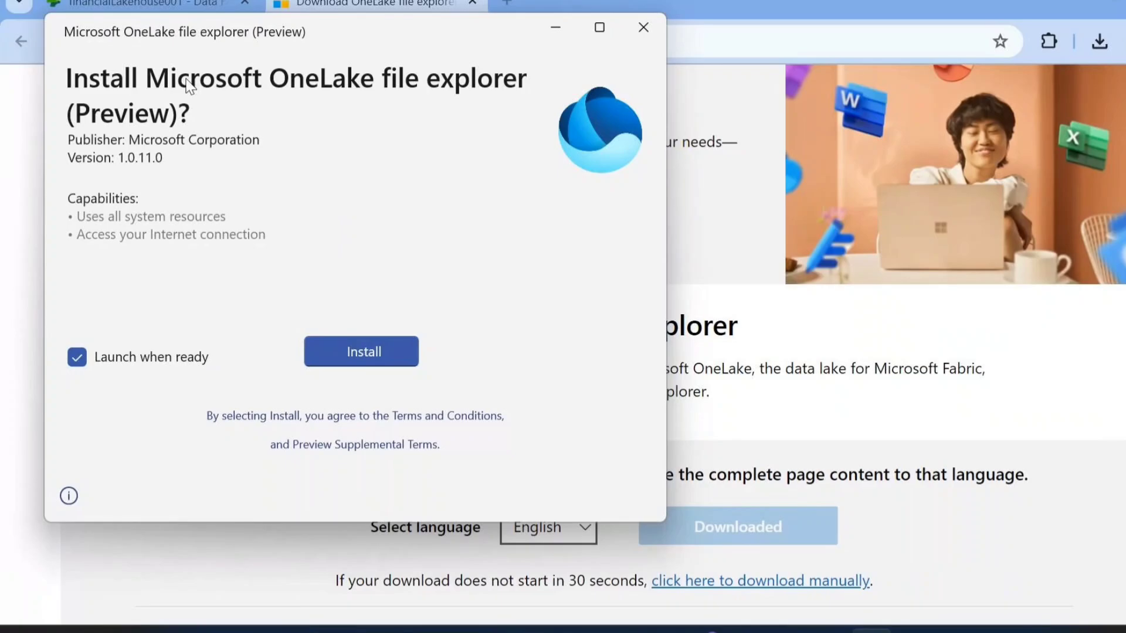
left_click(365, 356)
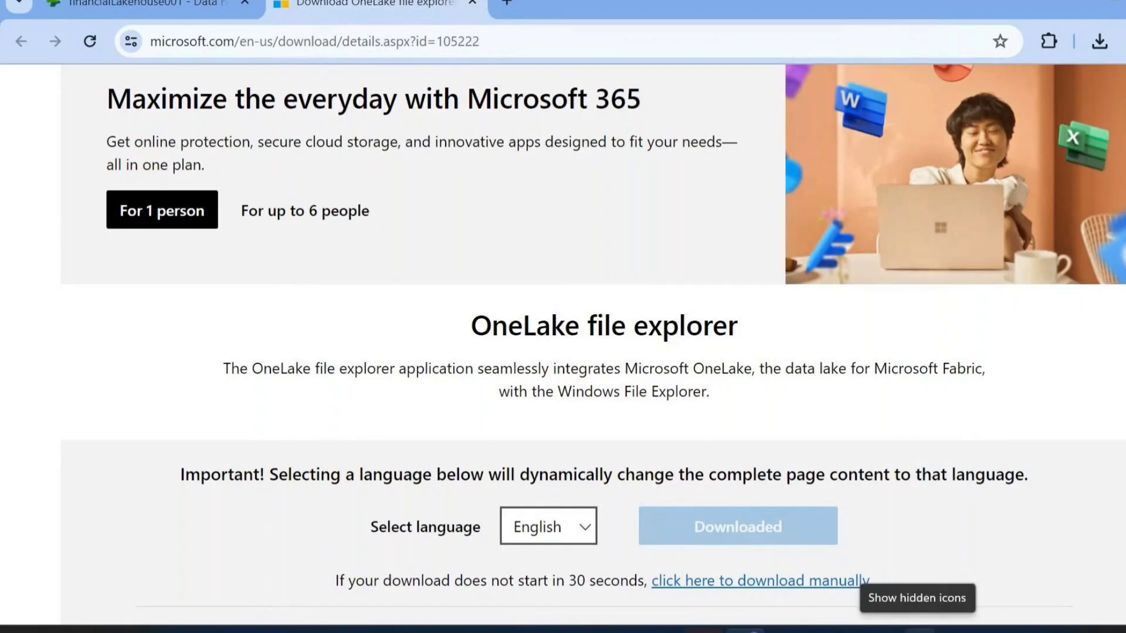
Switch from the browser to the OneLake - Microsoft (Preview) folder in File Explorer
left_click(919, 630)
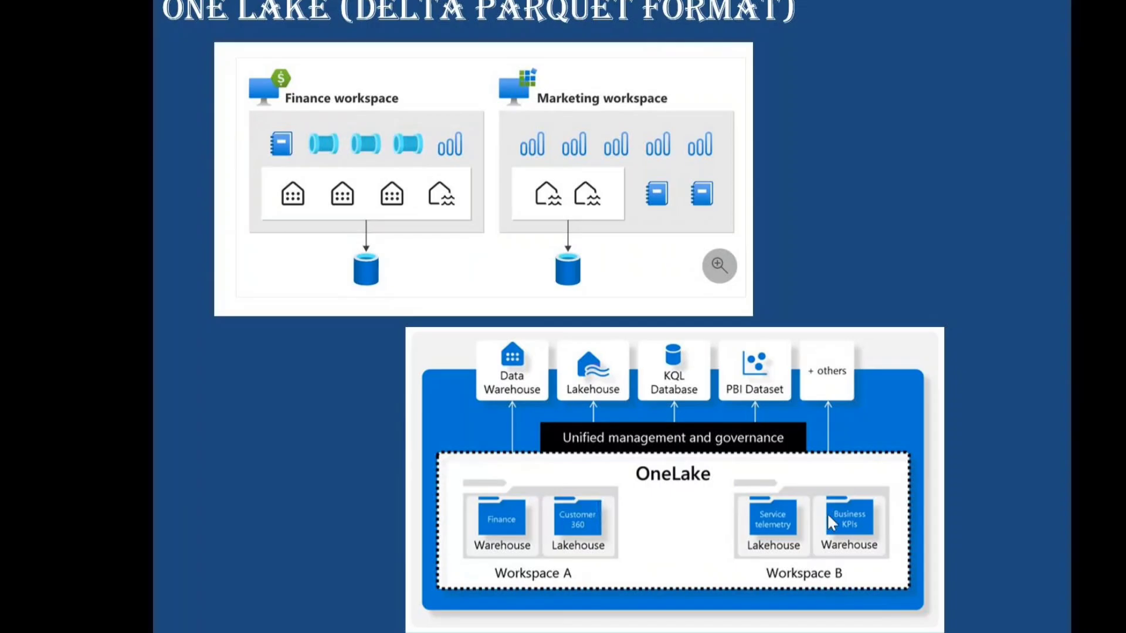
key("alt+Tab")
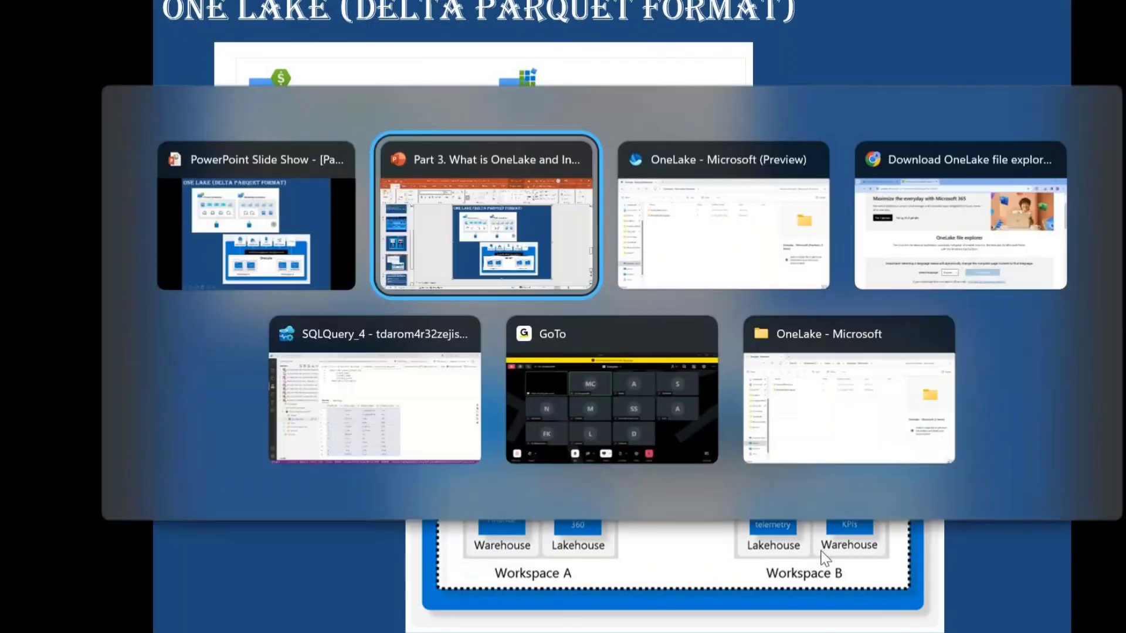
key("alt+Tab")
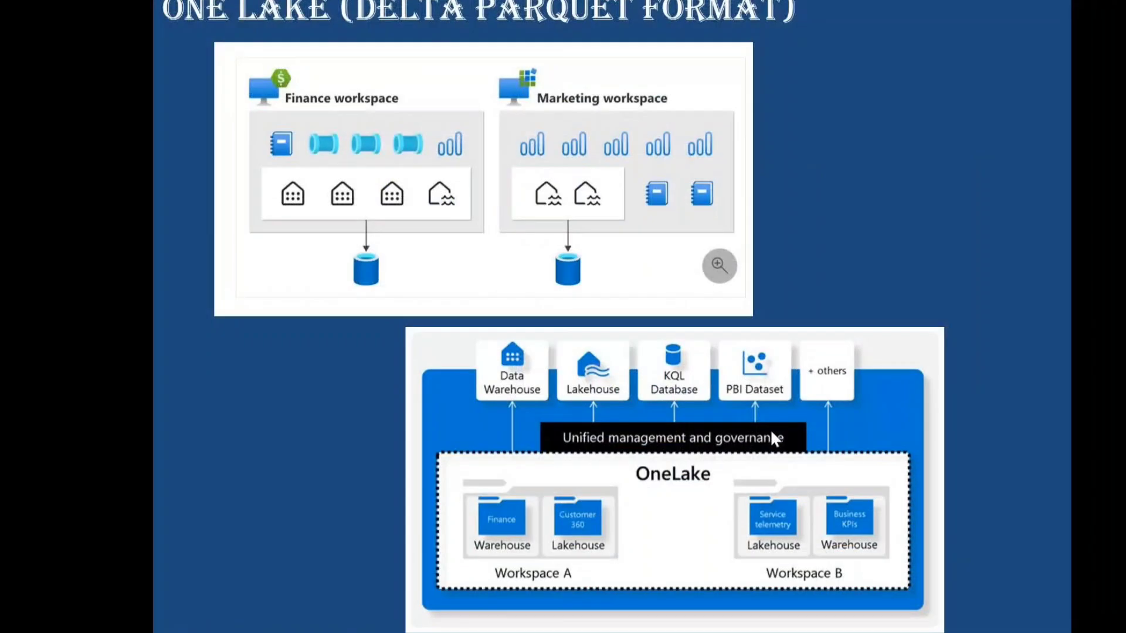
key("alt+Tab")
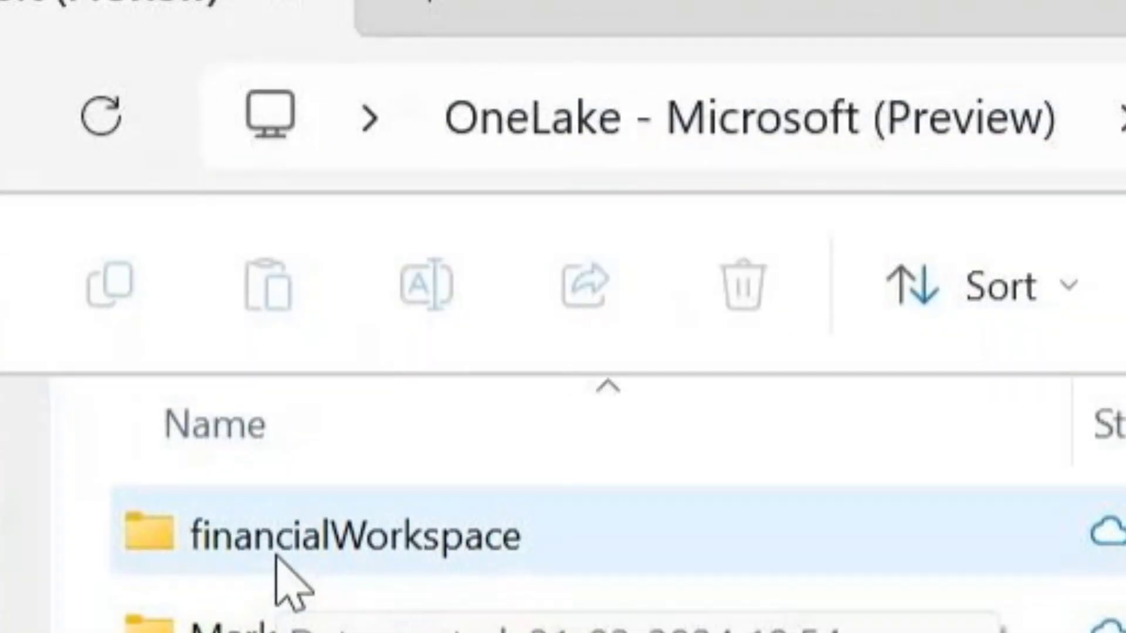
Browse MarketingWorkspace down to MarketingLakehouse001.Lakehouse, examine its subfolders, and return to the lakehouse folder
double_click(399, 622)
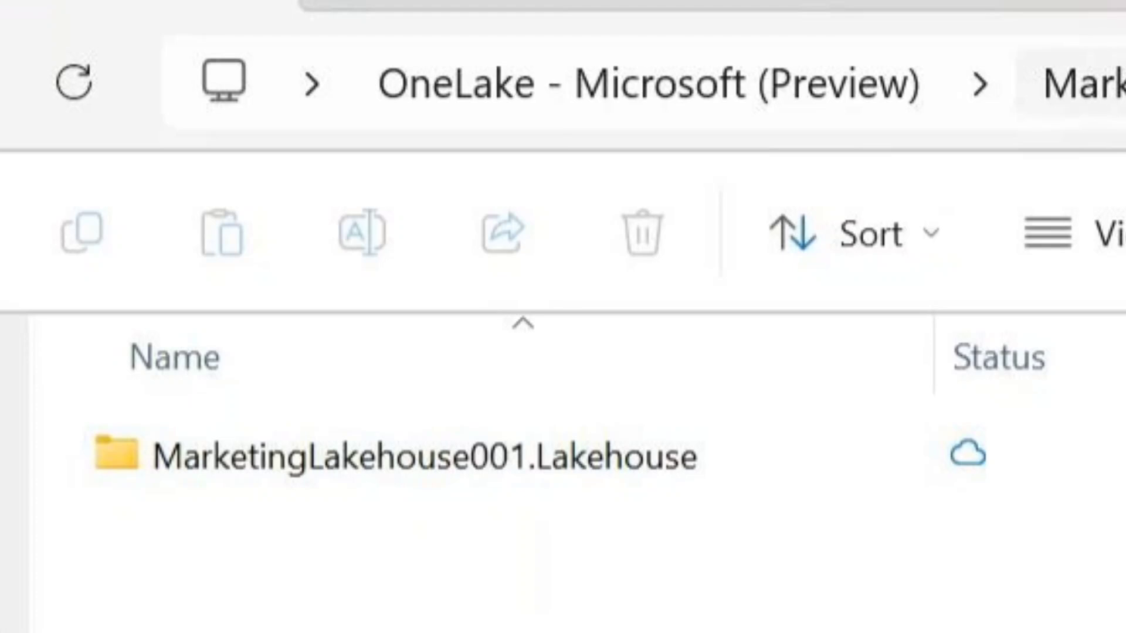
double_click(608, 472)
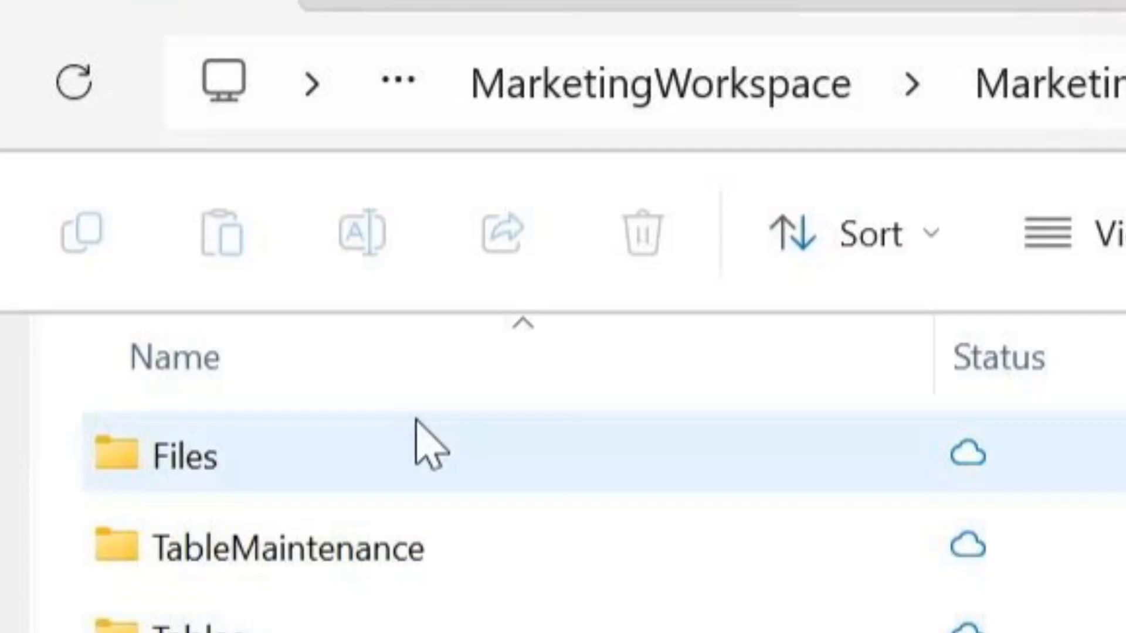
double_click(309, 485)
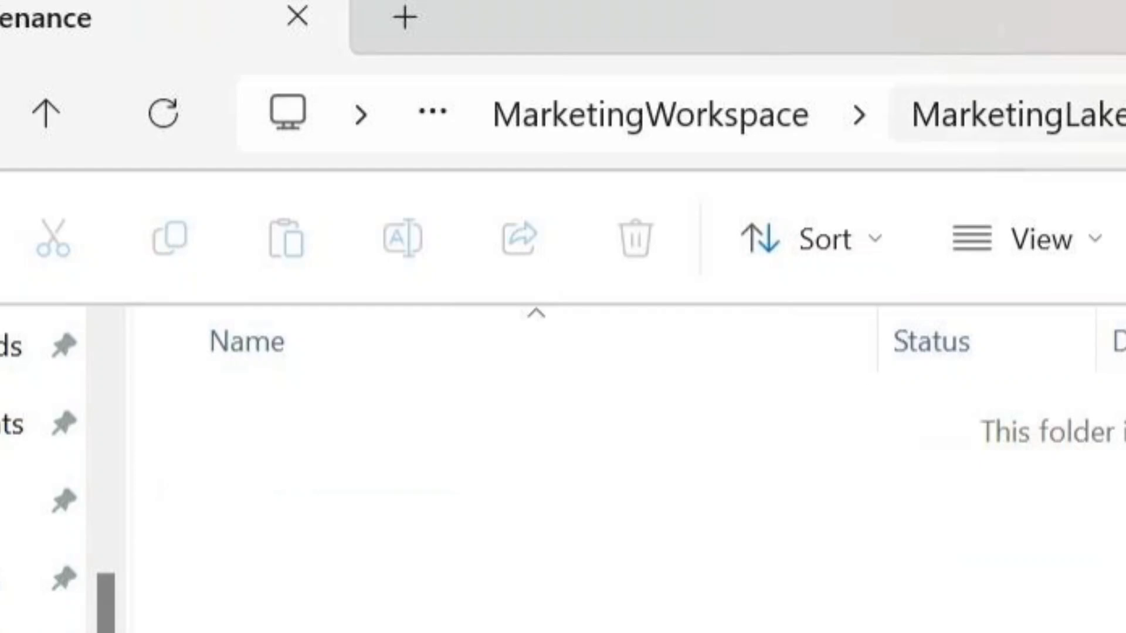
left_click(1020, 114)
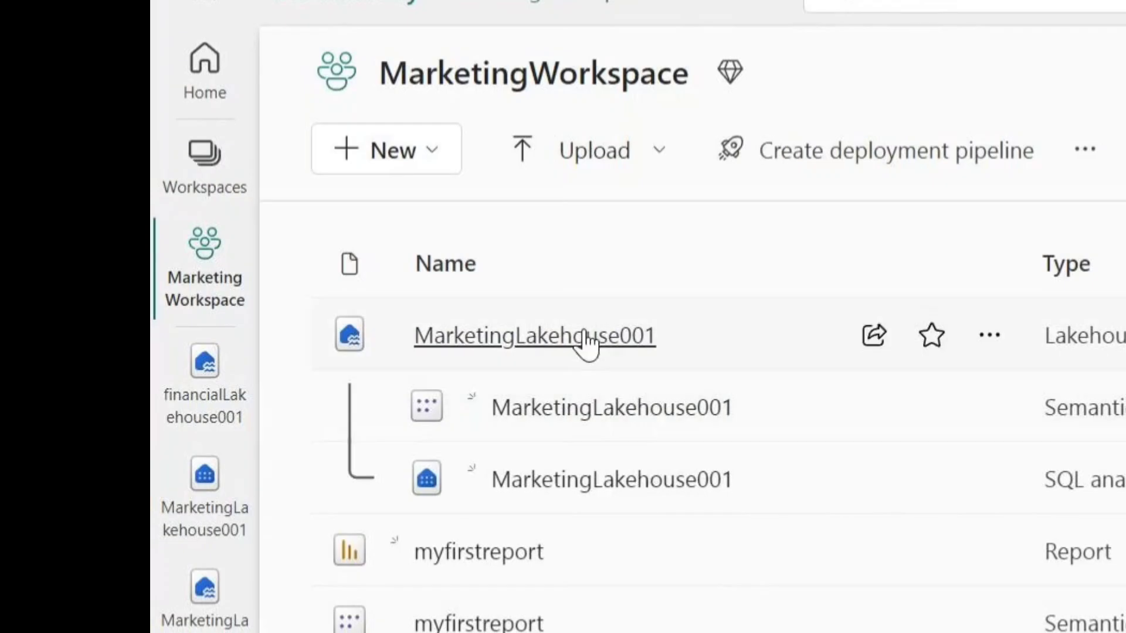
Open MarketingLakehouse001 in Fabric and bring up the maintenance commands for the tblcredit table
left_click(585, 338)
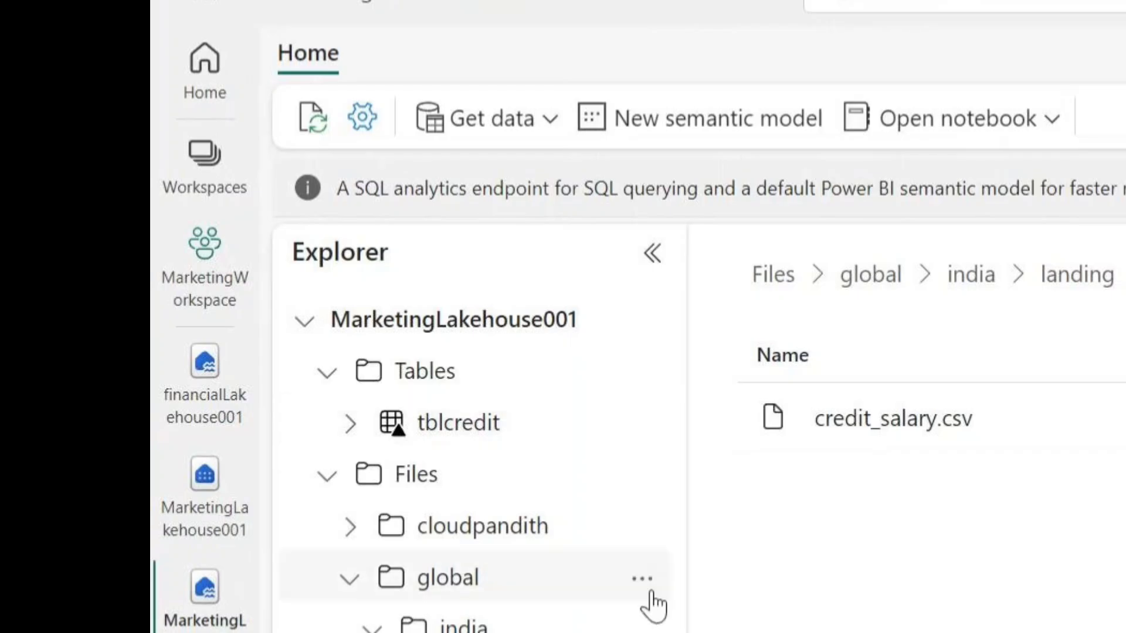
left_click(642, 422)
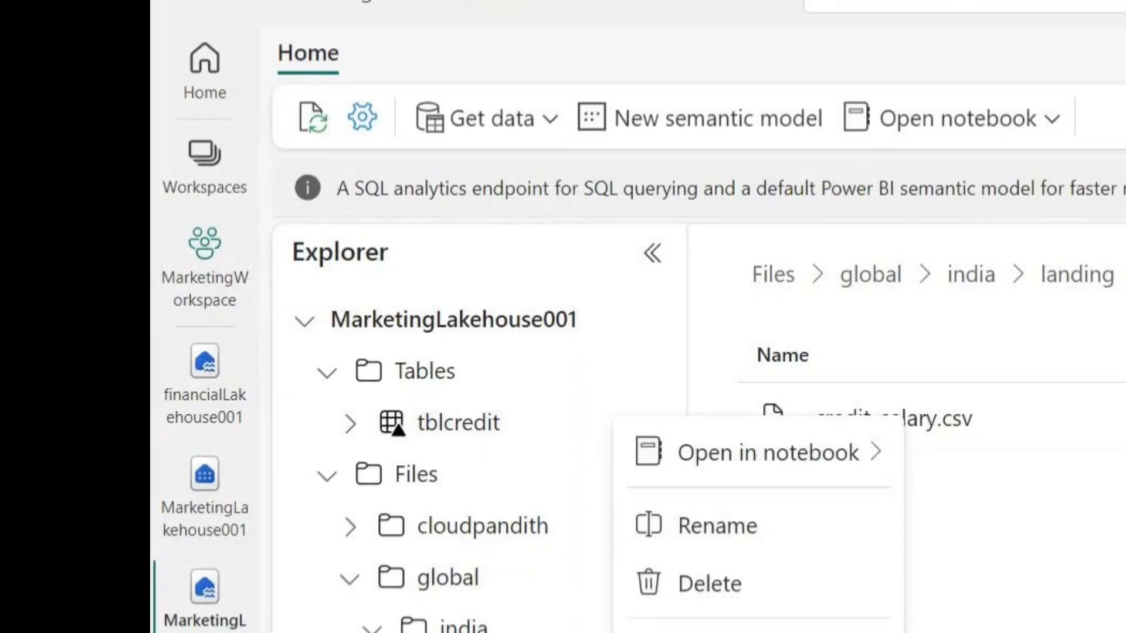
left_click(715, 632)
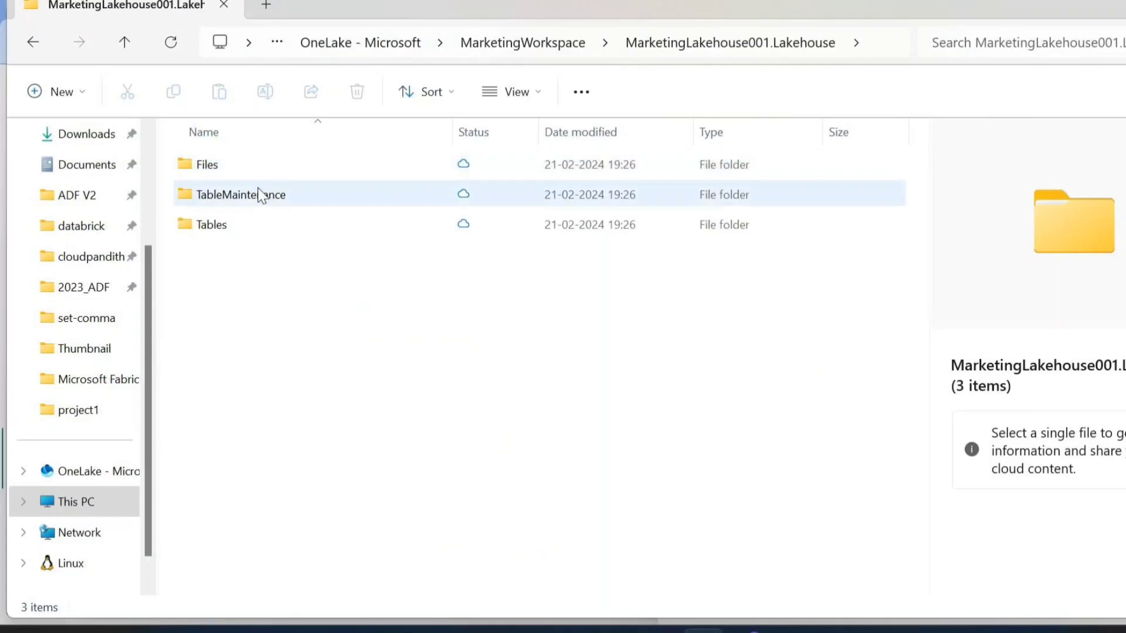
Check the TableMaintenance folder of MarketingLakehouse001.Lakehouse in File Explorer
double_click(258, 194)
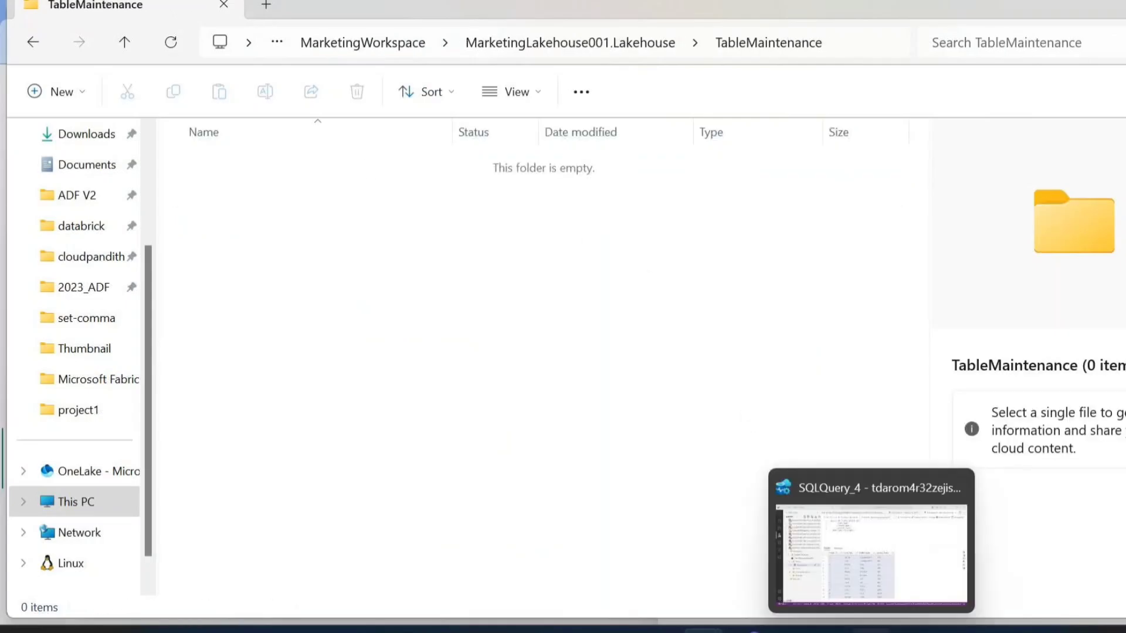
left_click(870, 632)
left_click(870, 631)
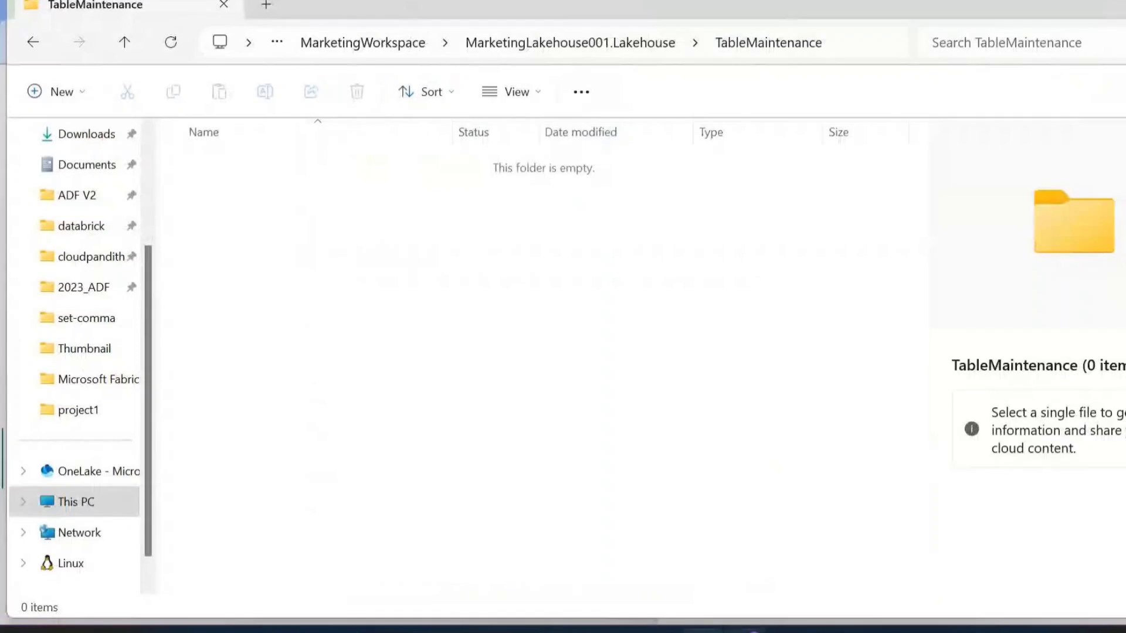
Back in Fabric, enable VACUUM with the 7-day retention threshold alongside OPTIMIZE with V-order, and run the maintenance on tblcredit
left_click(703, 631)
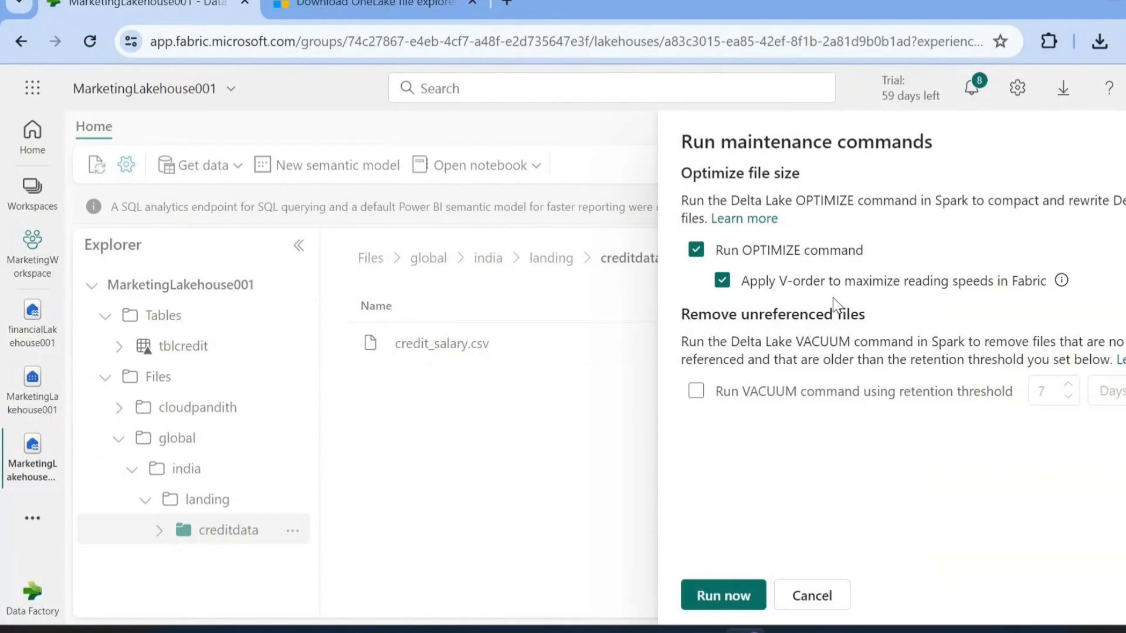
left_click(696, 392)
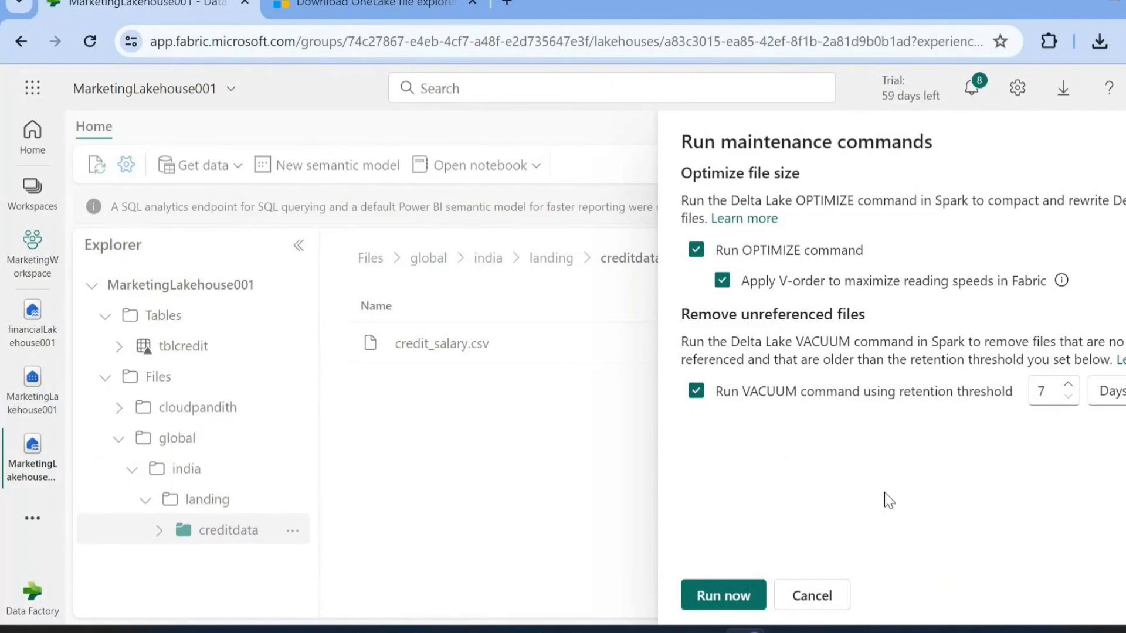
left_click(723, 596)
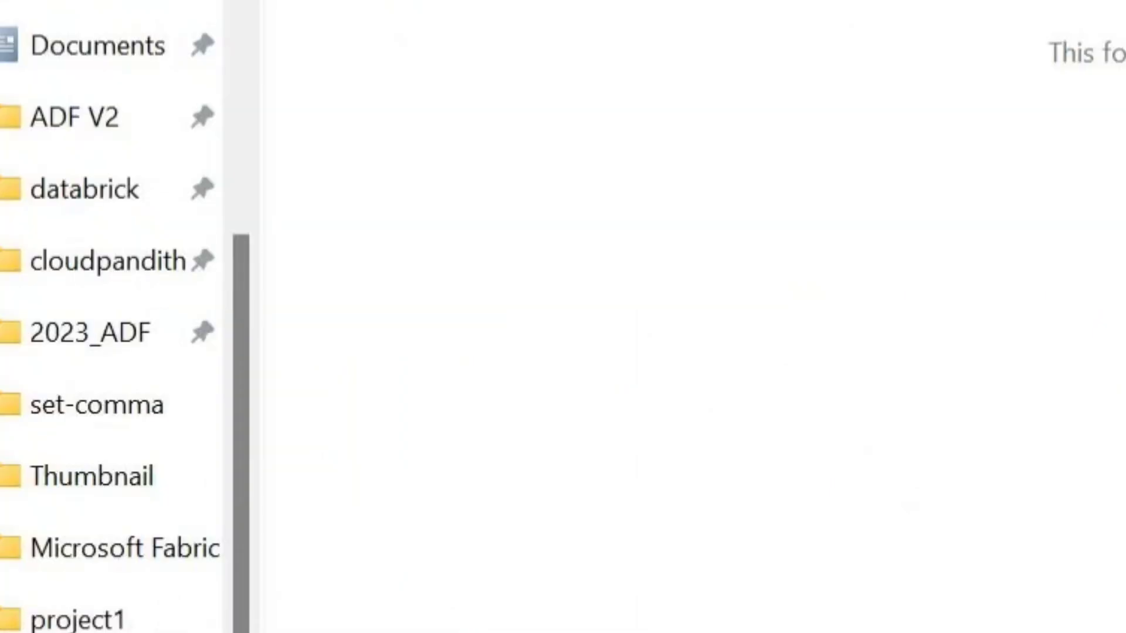
Return to the MarketingLakehouse001.Lakehouse folder in File Explorer and reopen TableMaintenance to examine its contents
key("alt+Left")
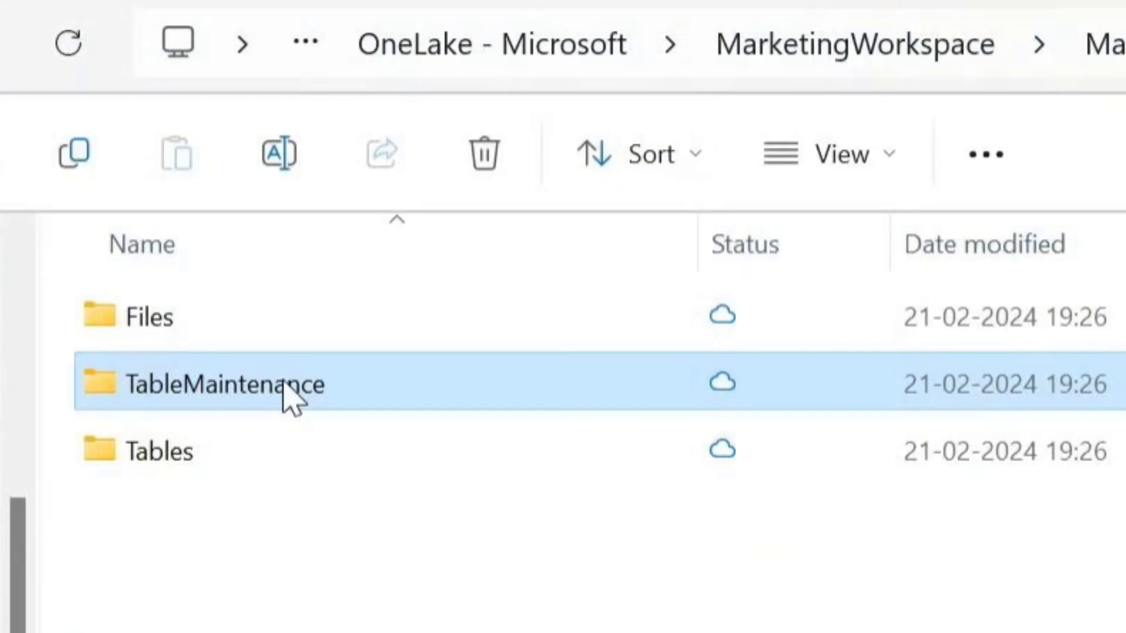
double_click(286, 383)
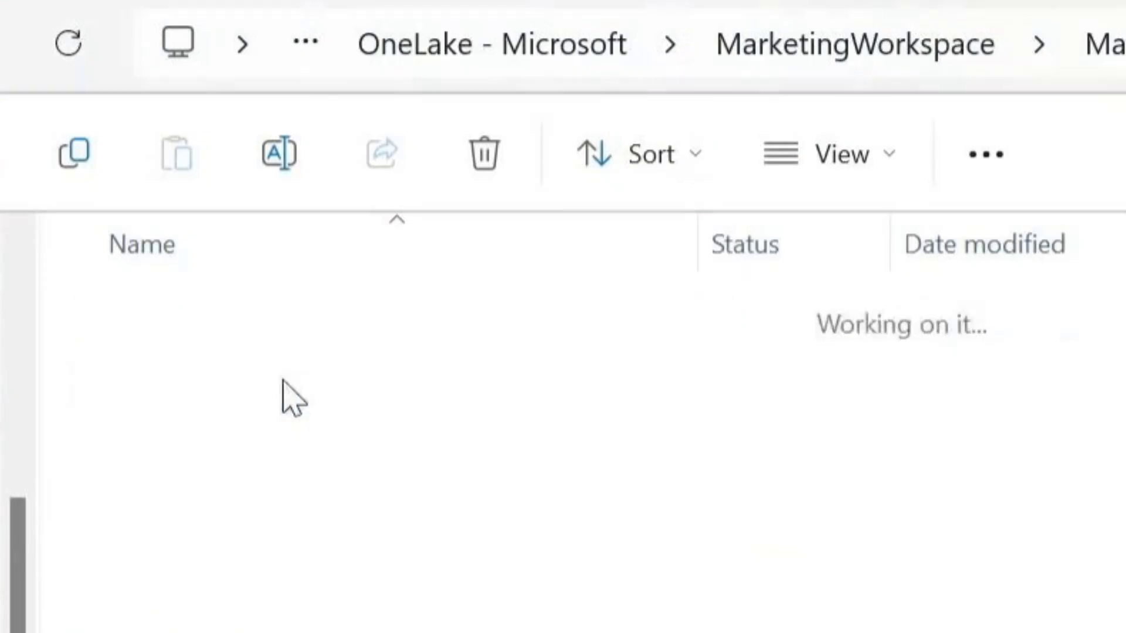
left_click(1105, 49)
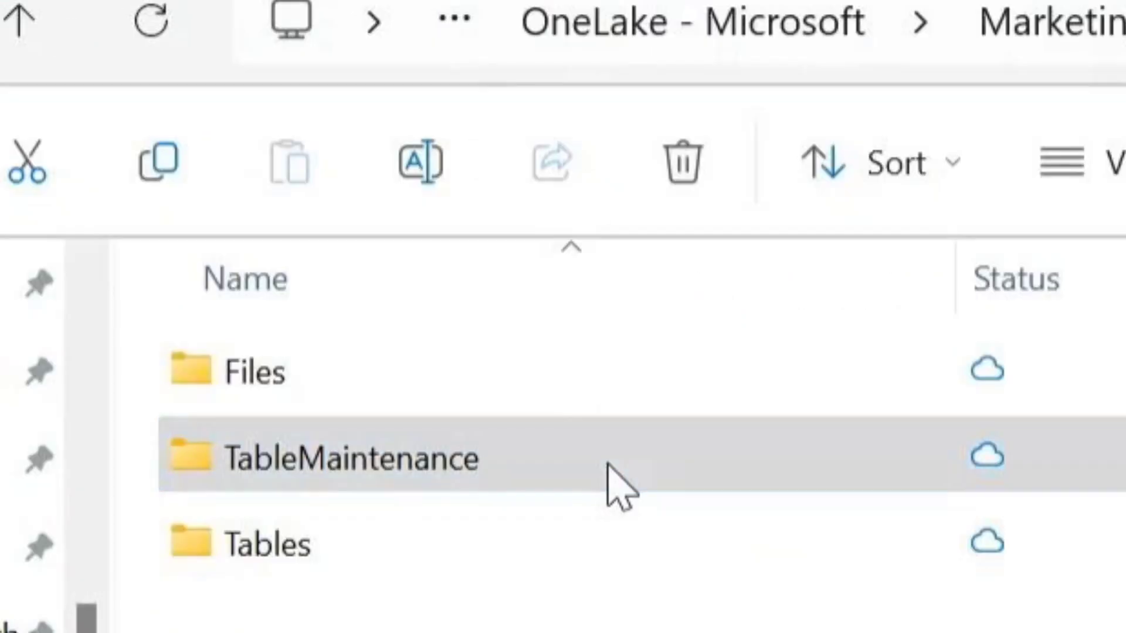
right_click(609, 466)
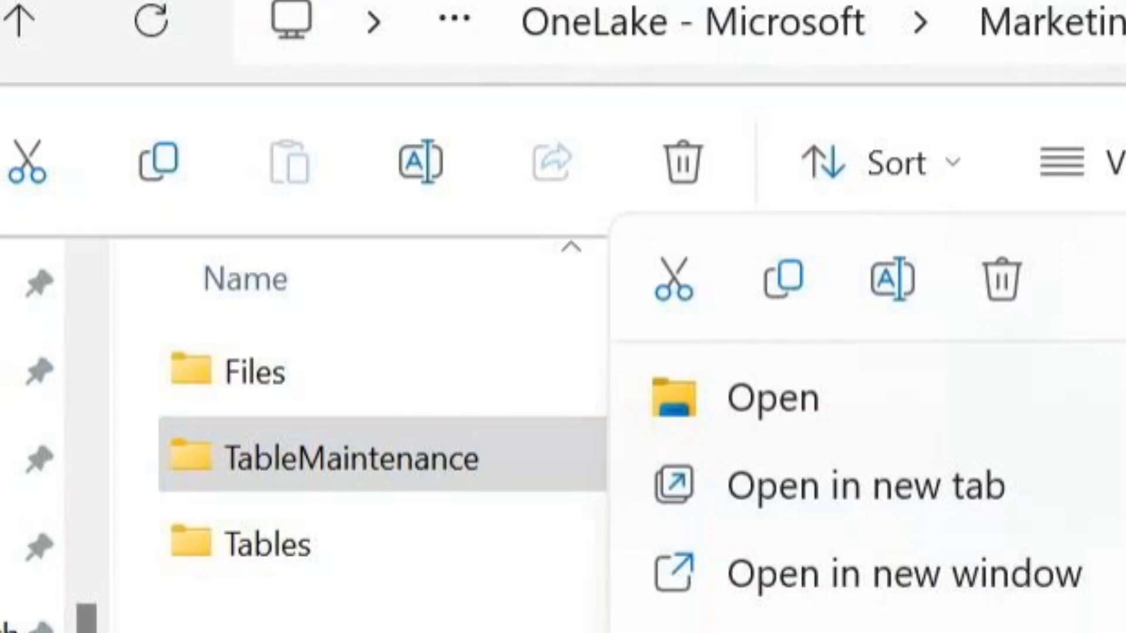
key("Escape")
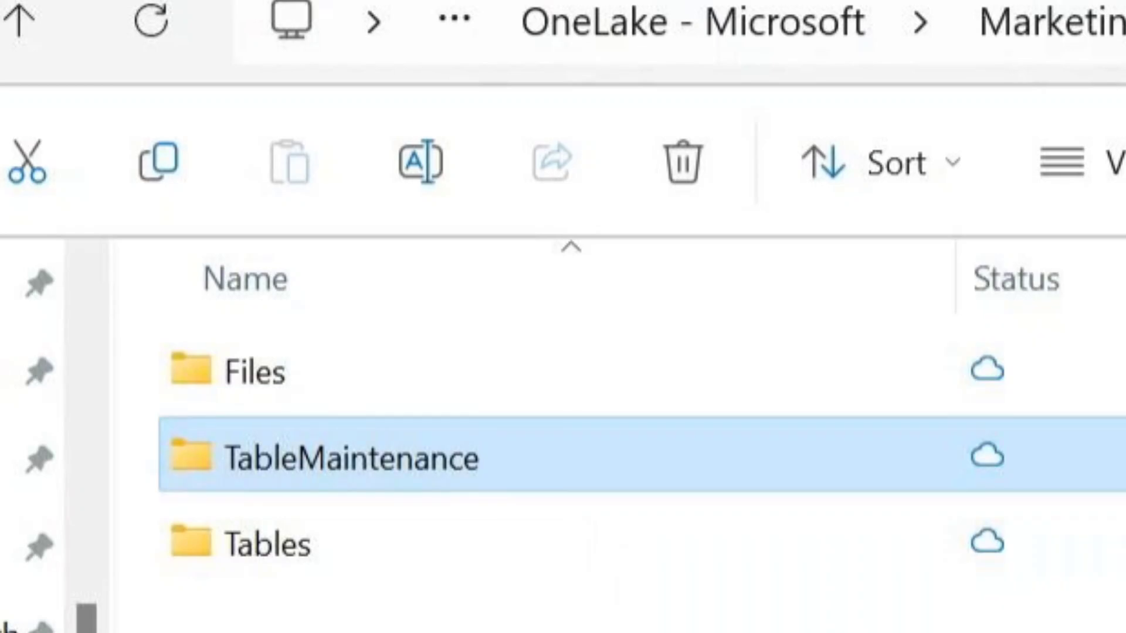
double_click(613, 456)
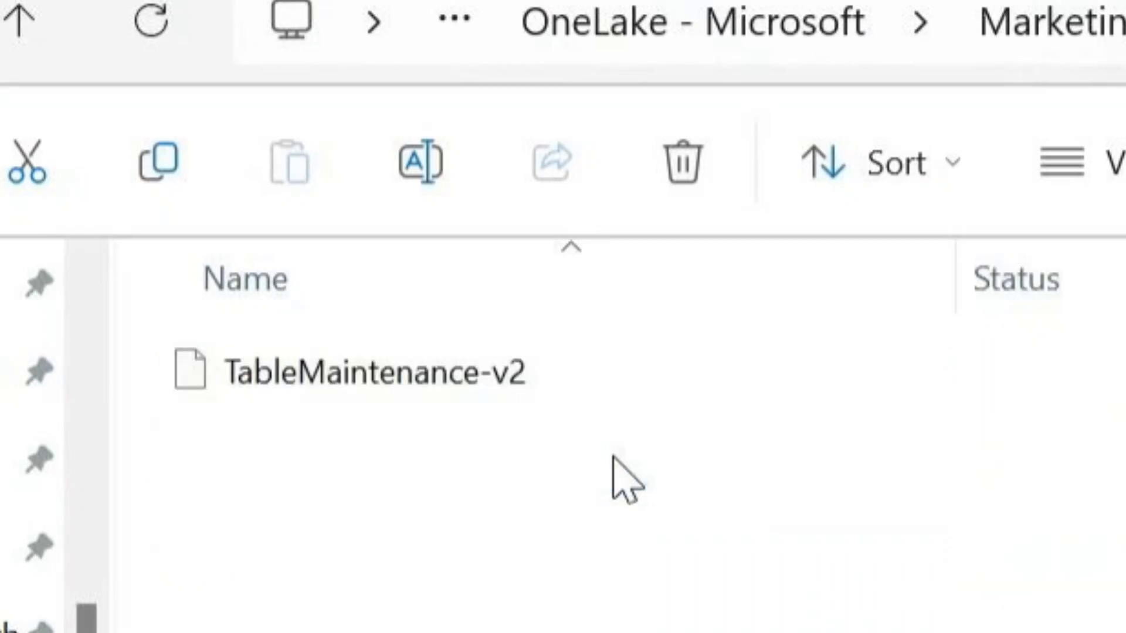